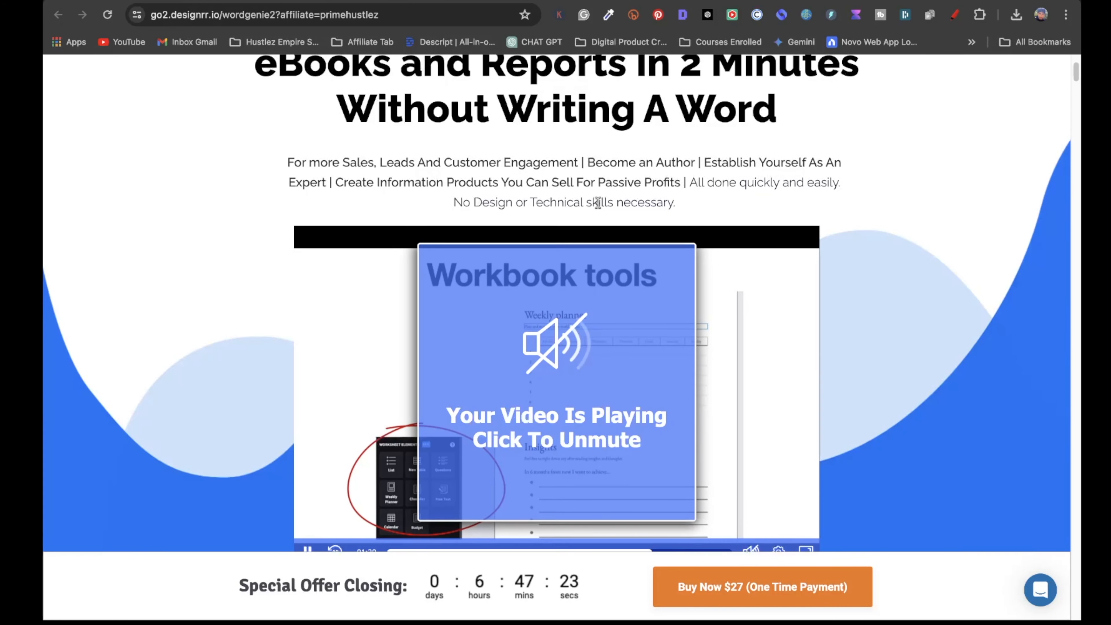
# Step: Switch to the Designrr dashboard and start an eBook with the Import from Blog post or URL option
pyautogui.click(379, 0)
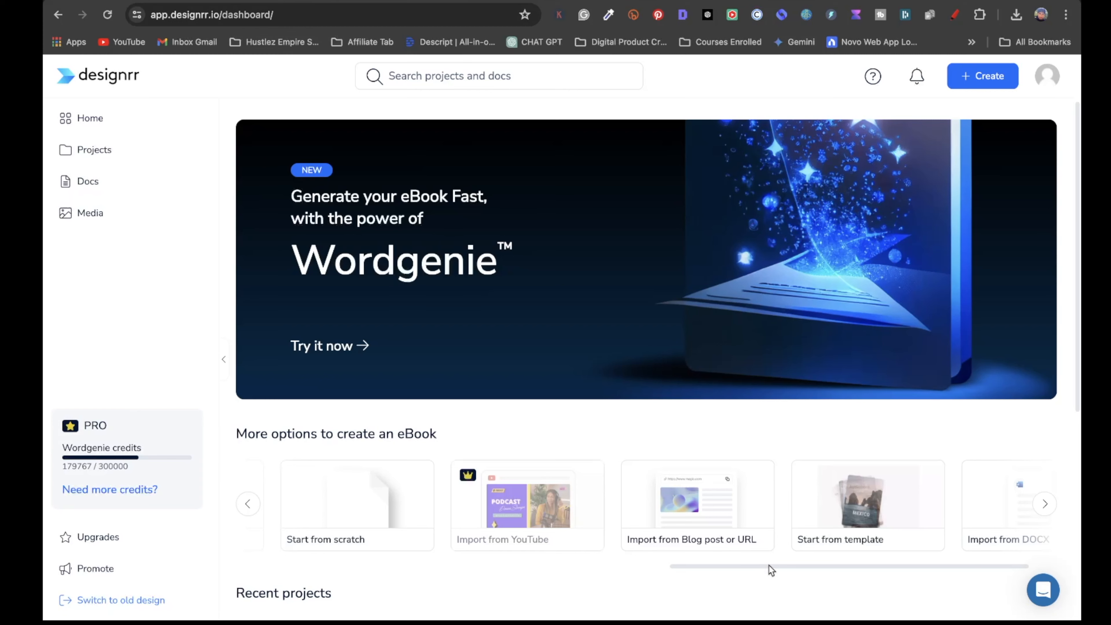
pyautogui.moveTo(771, 567); pyautogui.dragTo(859, 569)
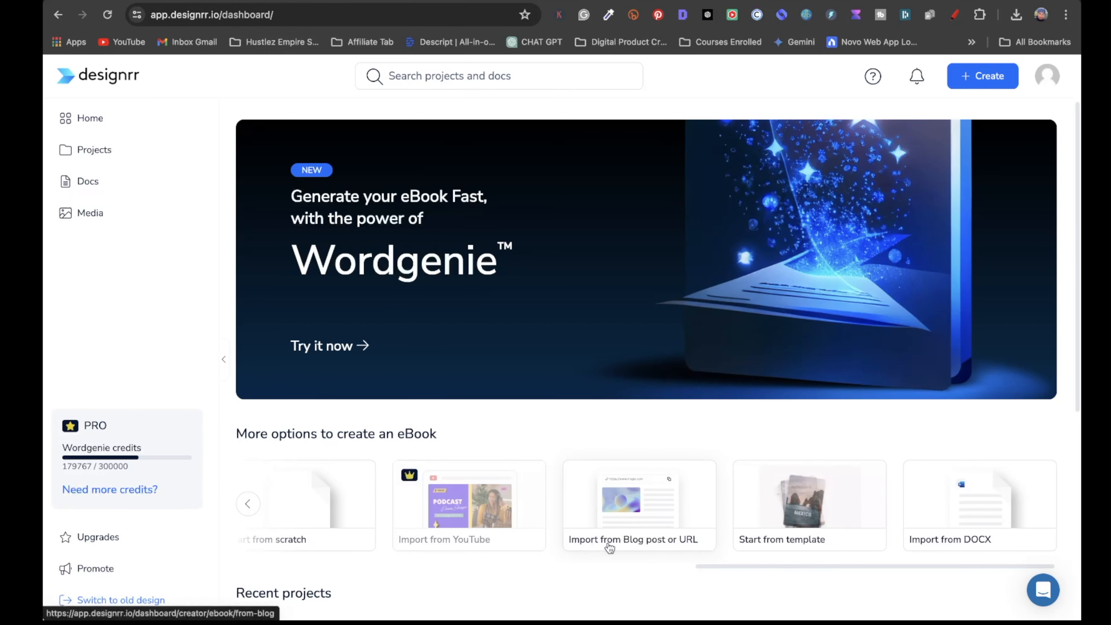
pyautogui.click(646, 541)
# Step: Add the address of the hustlezempire.com sell-digital-products-on-shopify blog post as the import URL and apply it
pyautogui.click(467, 349)
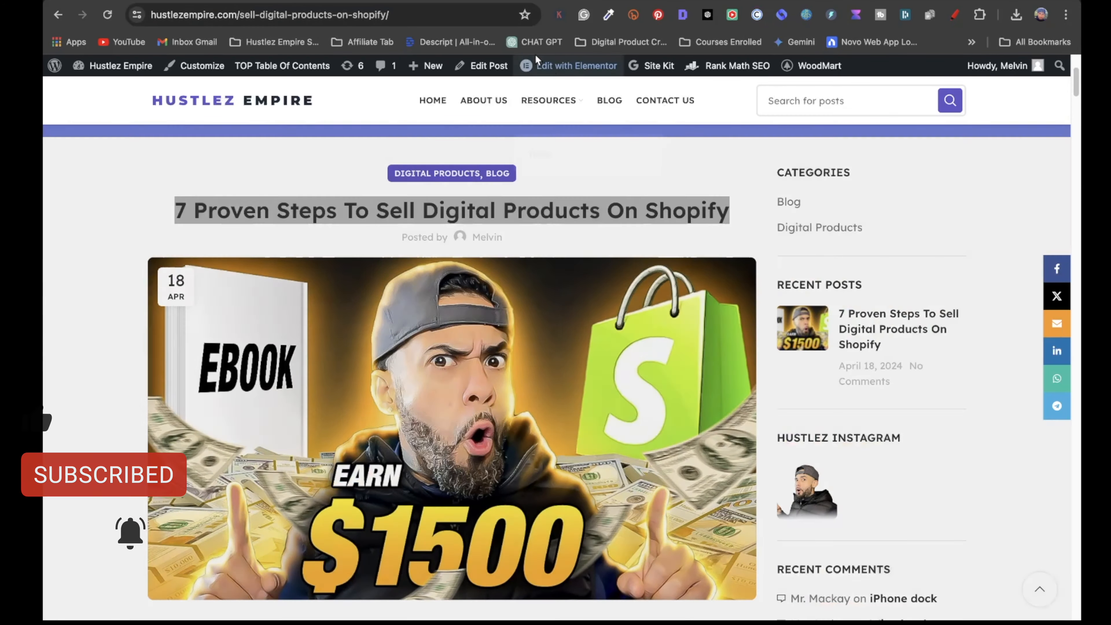
pyautogui.click(421, 16)
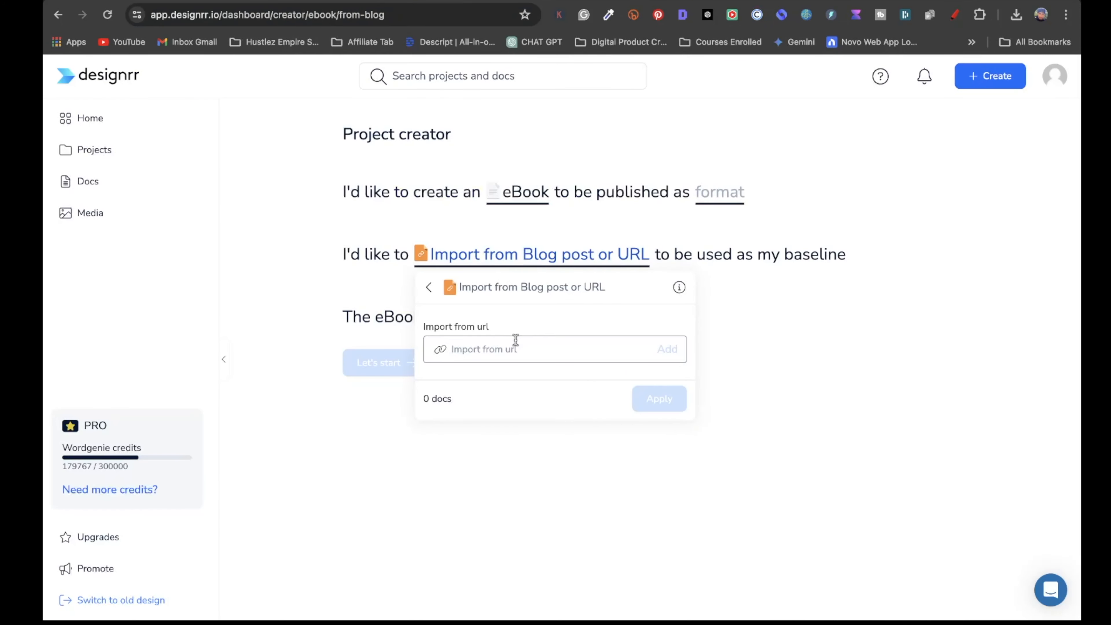
pyautogui.press('super+v')
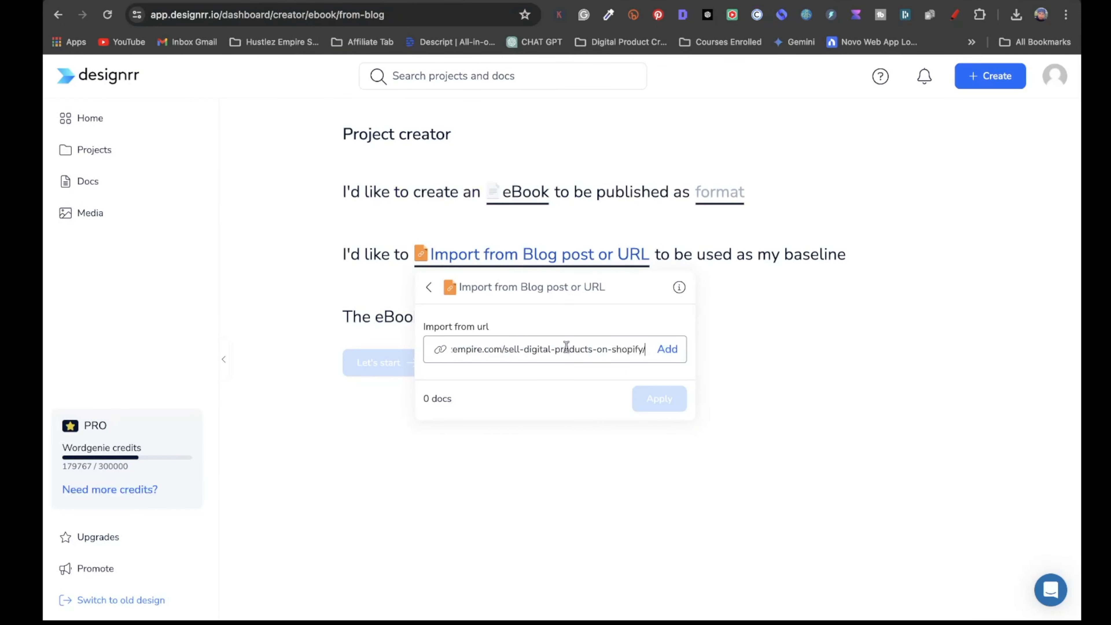
pyautogui.click(668, 350)
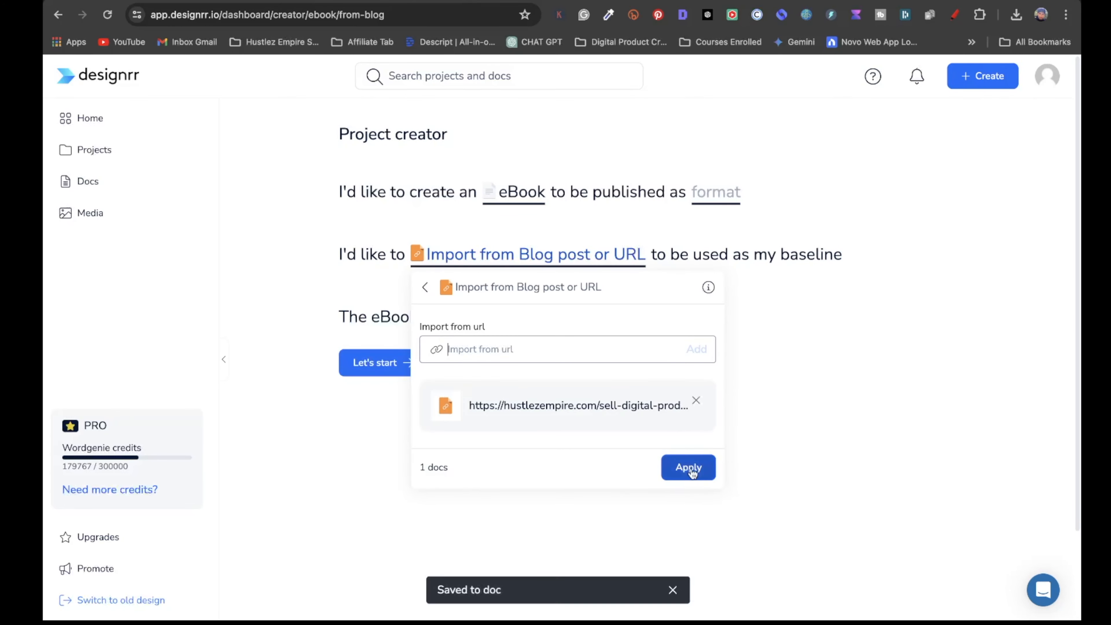
pyautogui.click(692, 470)
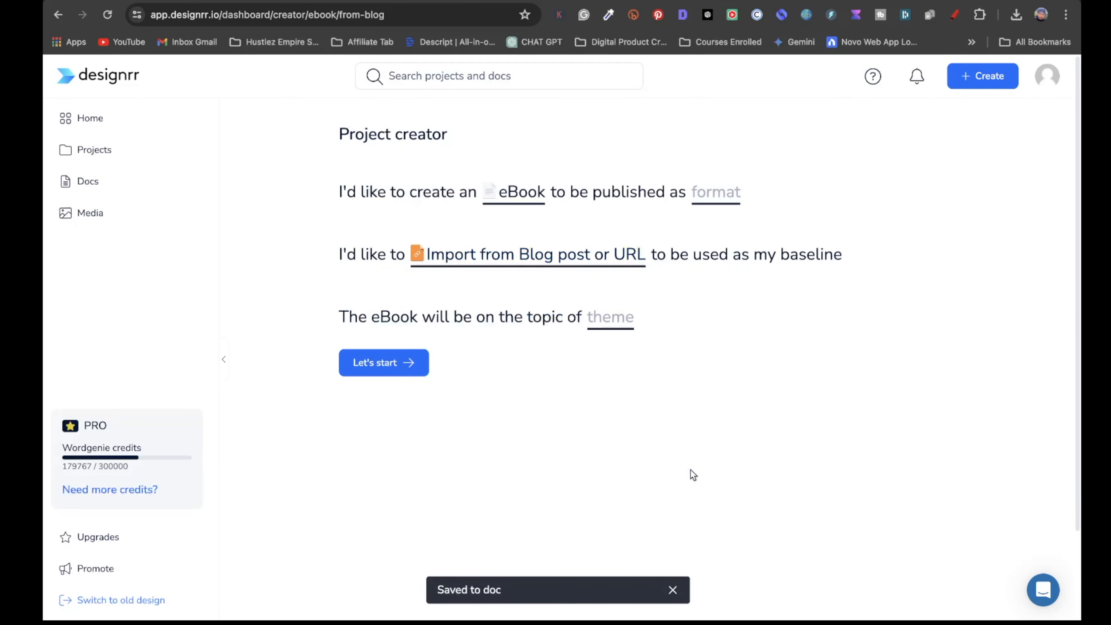
# Step: Start the project and use the California template for the eBook
pyautogui.click(380, 368)
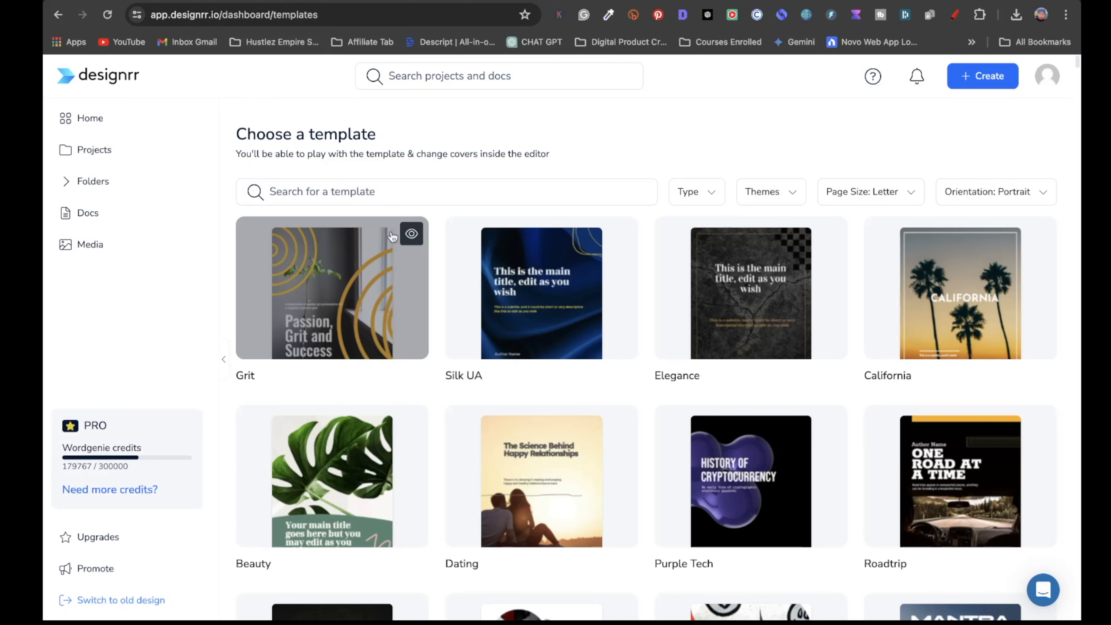
pyautogui.click(966, 330)
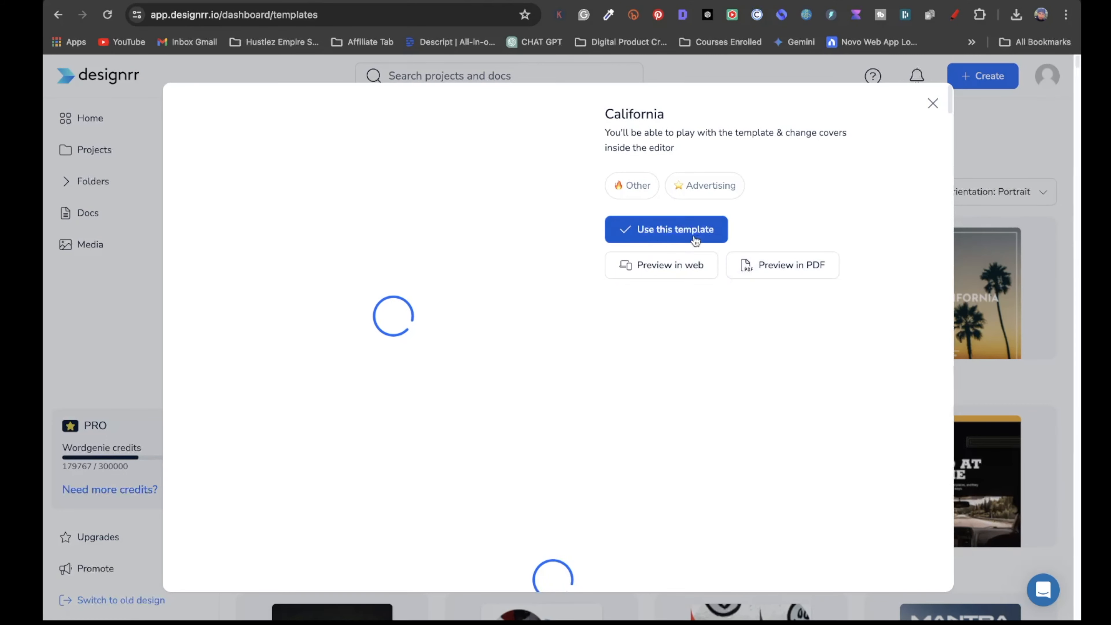
pyautogui.click(661, 232)
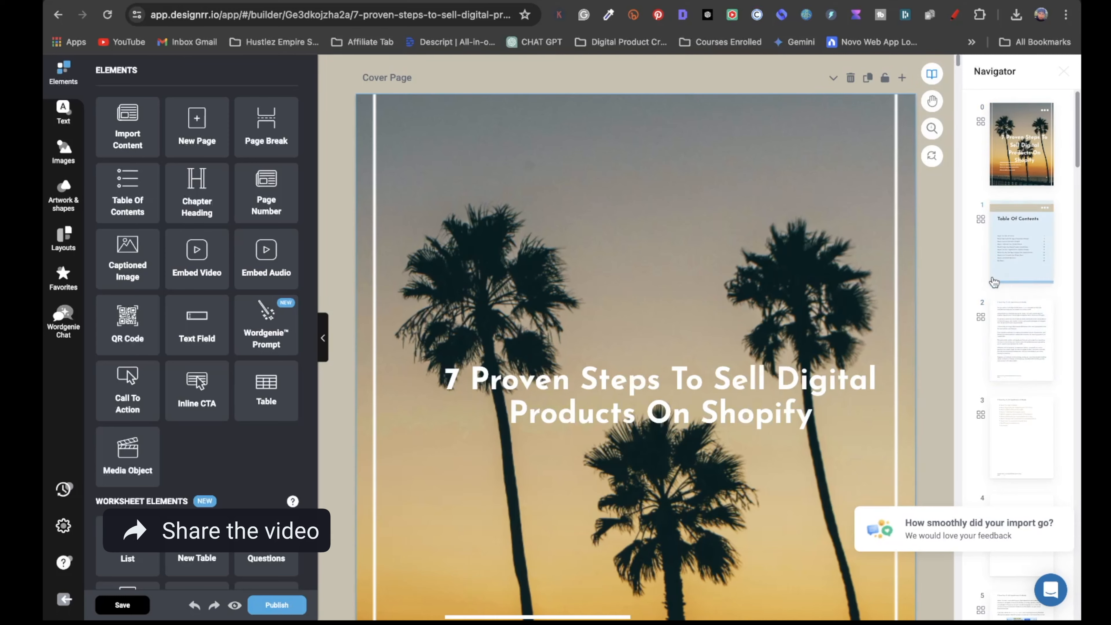
# Step: Examine the table of contents page, its header settings and the start of the first regular page
pyautogui.click(1015, 243)
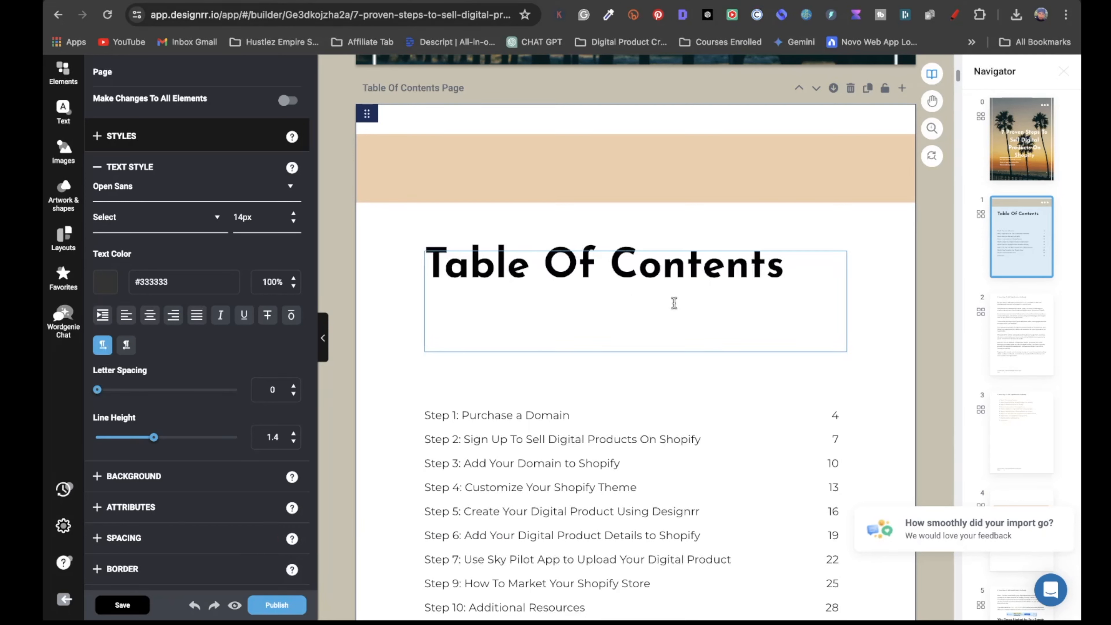
pyautogui.click(641, 151)
pyautogui.scroll(-3, 245, 282)
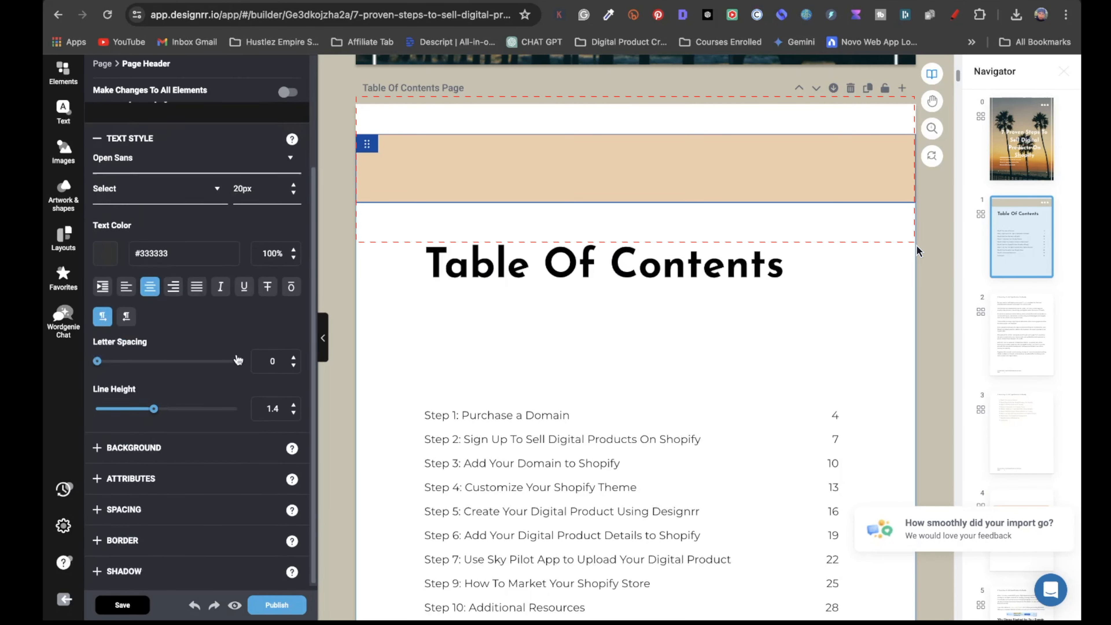
pyautogui.scroll(3, 214, 384)
pyautogui.click(916, 249)
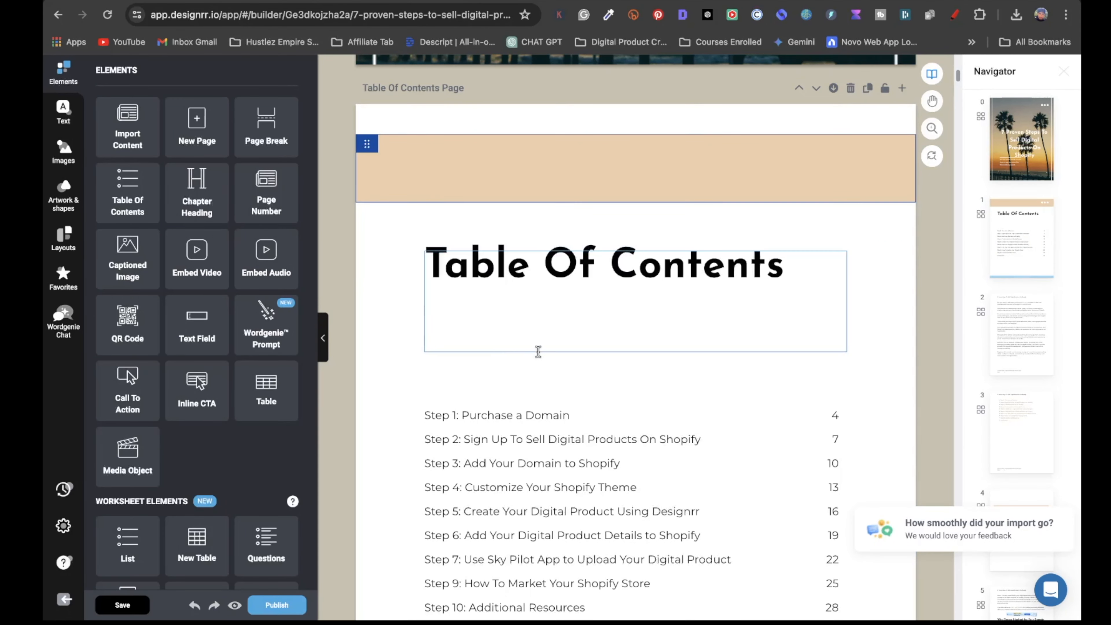
pyautogui.scroll(-4, 538, 352)
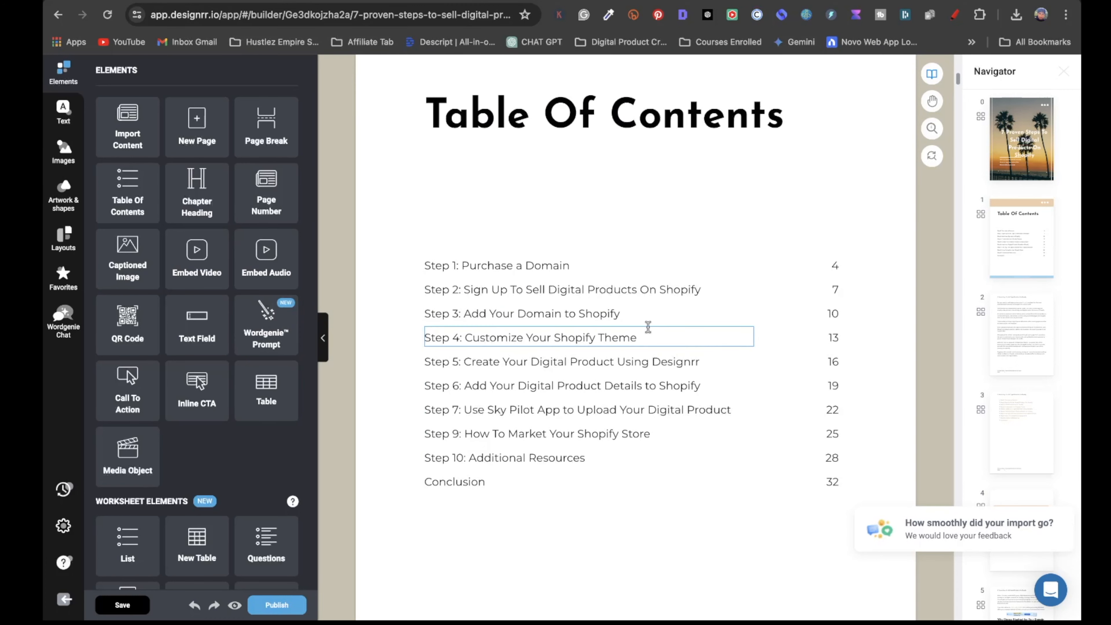
pyautogui.scroll(-10, 647, 326)
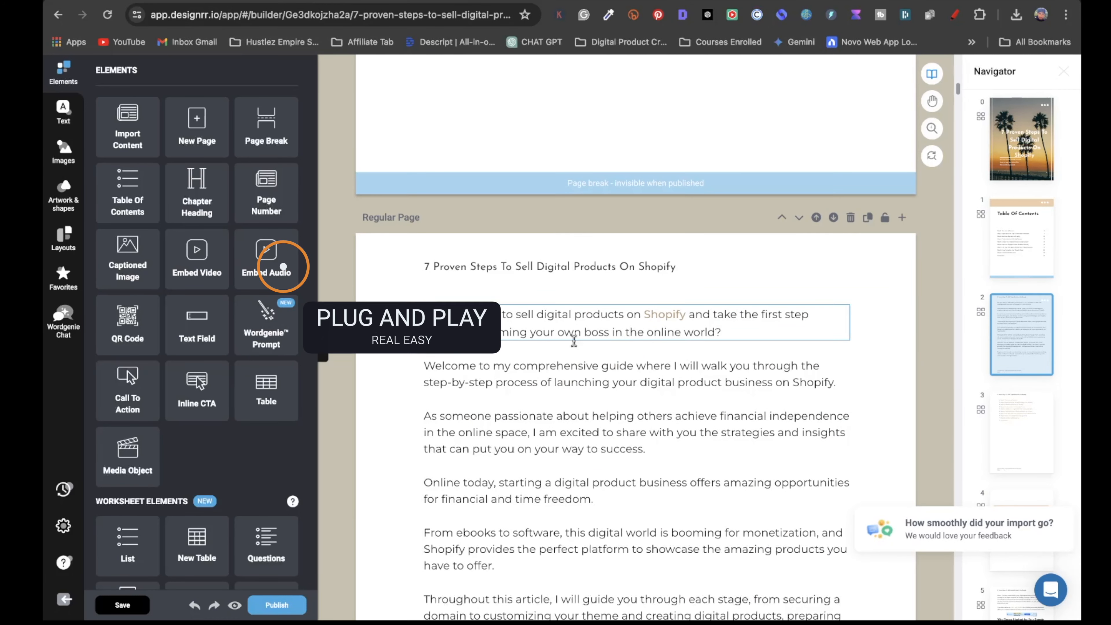
# Step: Inspect the webpage link on the word Shopify in the first paragraph and close the link settings
pyautogui.doubleClick(663, 313)
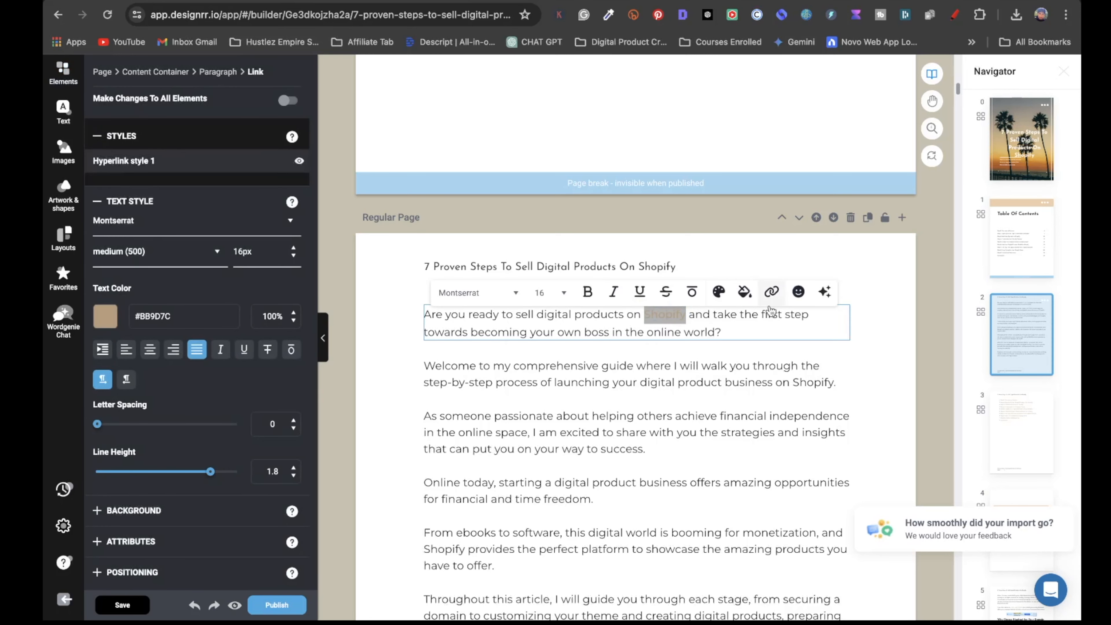
pyautogui.click(771, 292)
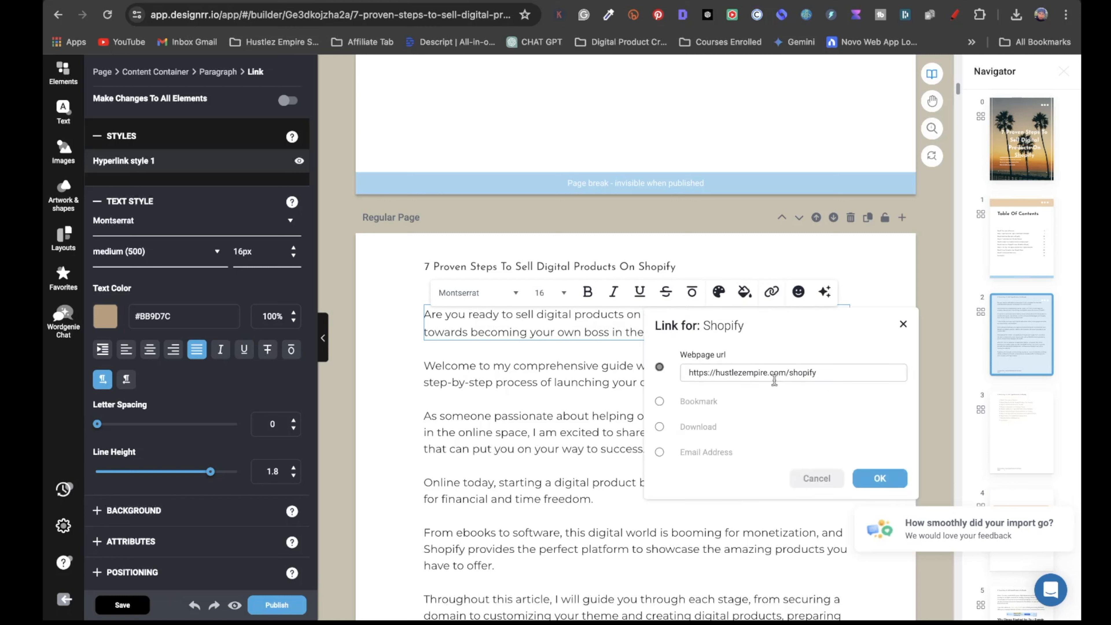
pyautogui.moveTo(826, 375); pyautogui.dragTo(681, 375)
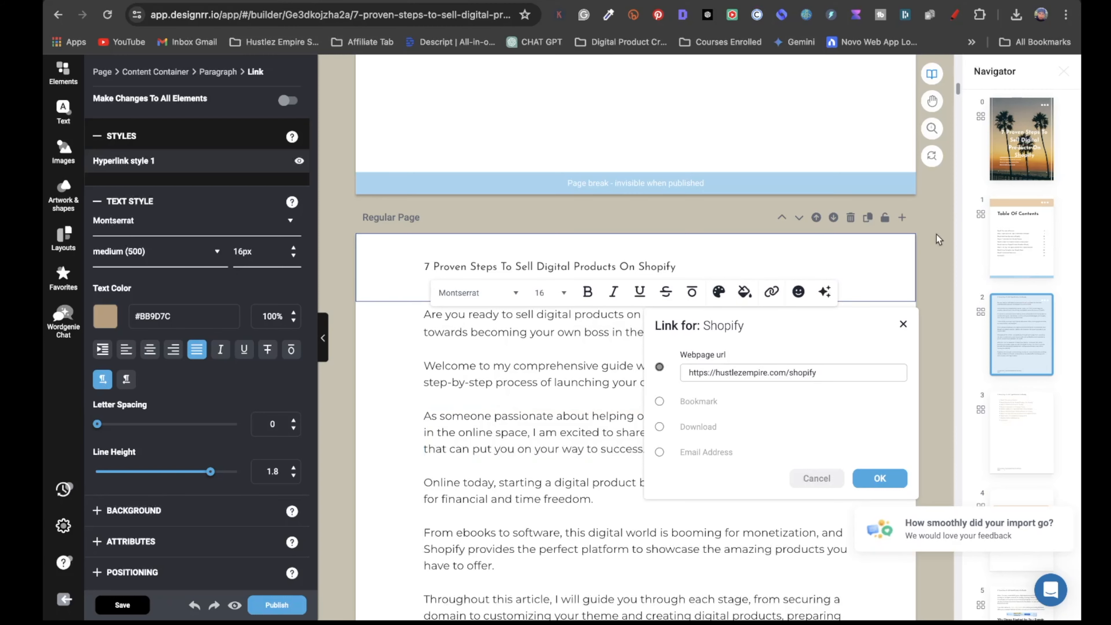
pyautogui.click(901, 325)
# Step: Review the imported chapter pages and compare them with the original blog post
pyautogui.scroll(-20, 896, 332)
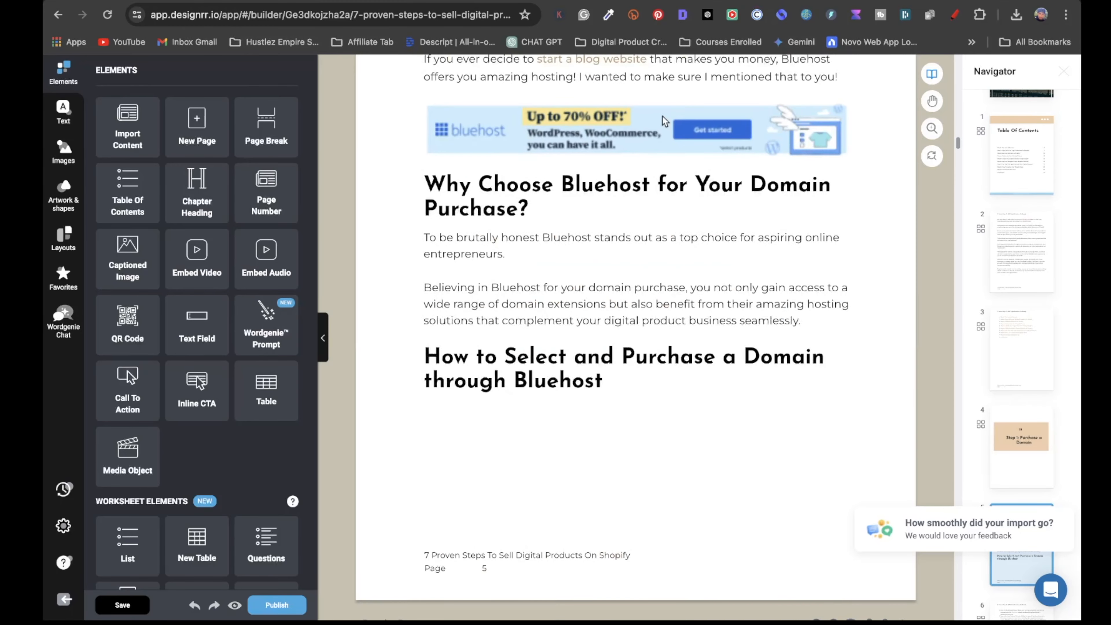
pyautogui.scroll(-8, 691, 131)
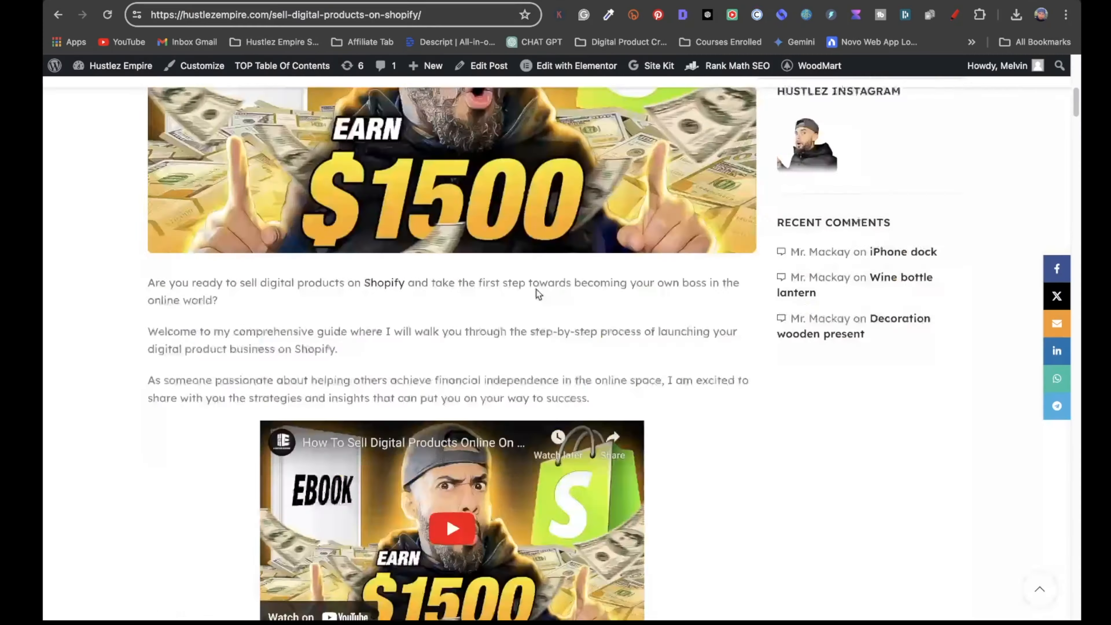
pyautogui.scroll(-20, 536, 289)
pyautogui.scroll(7, 536, 289)
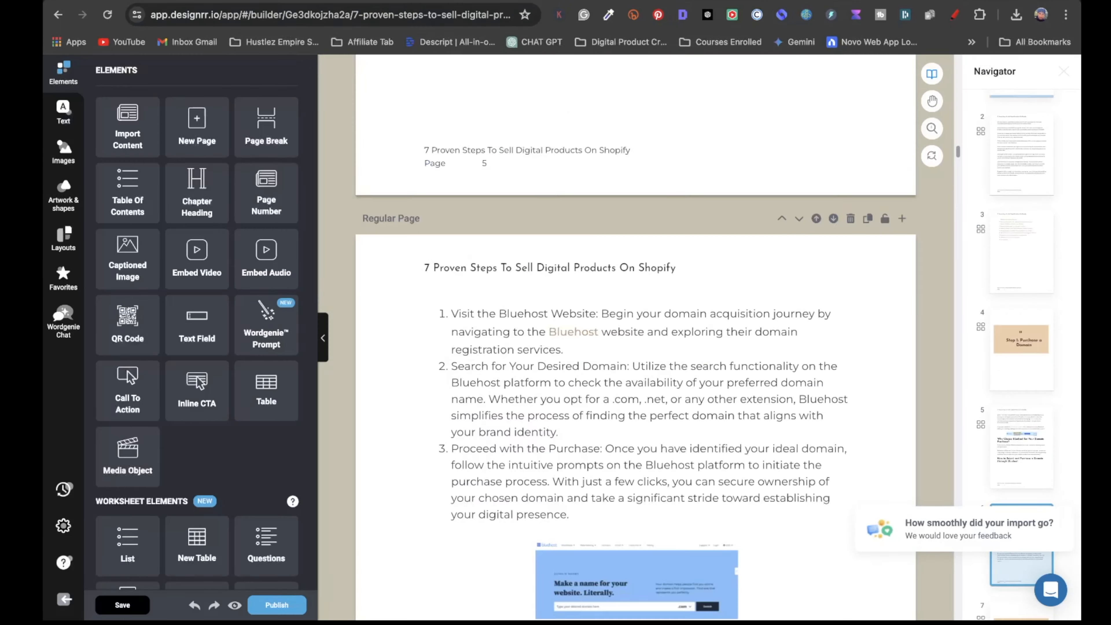
pyautogui.scroll(-20, 648, 359)
pyautogui.scroll(7, 648, 359)
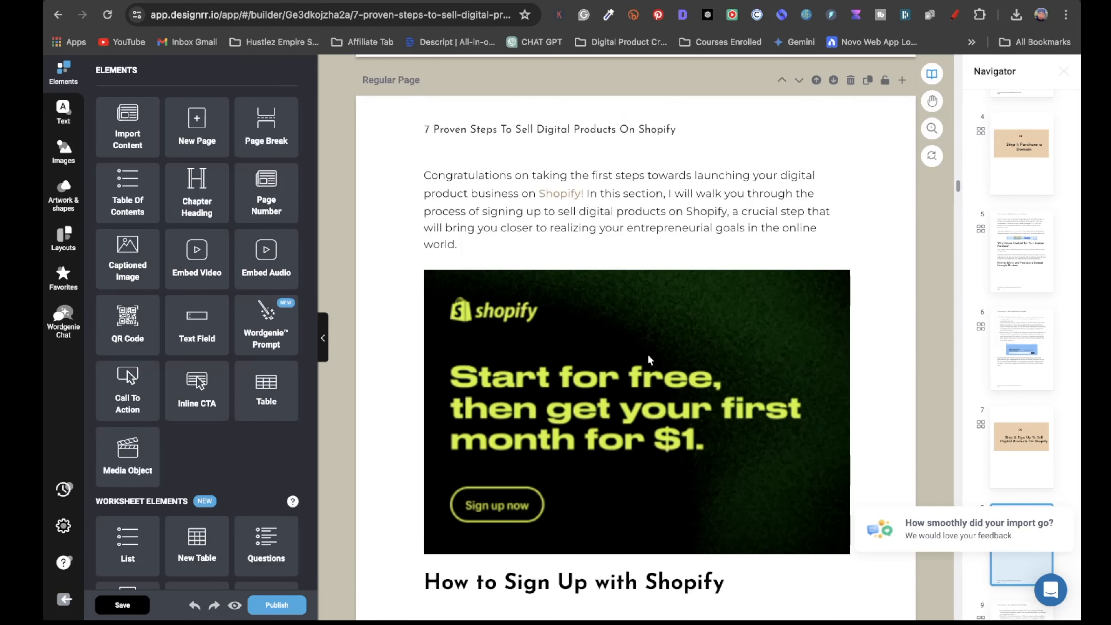
# Step: Move the Shopify banner below the "How to Sign Up with Shopify" heading and inspect its link settings
pyautogui.click(646, 342)
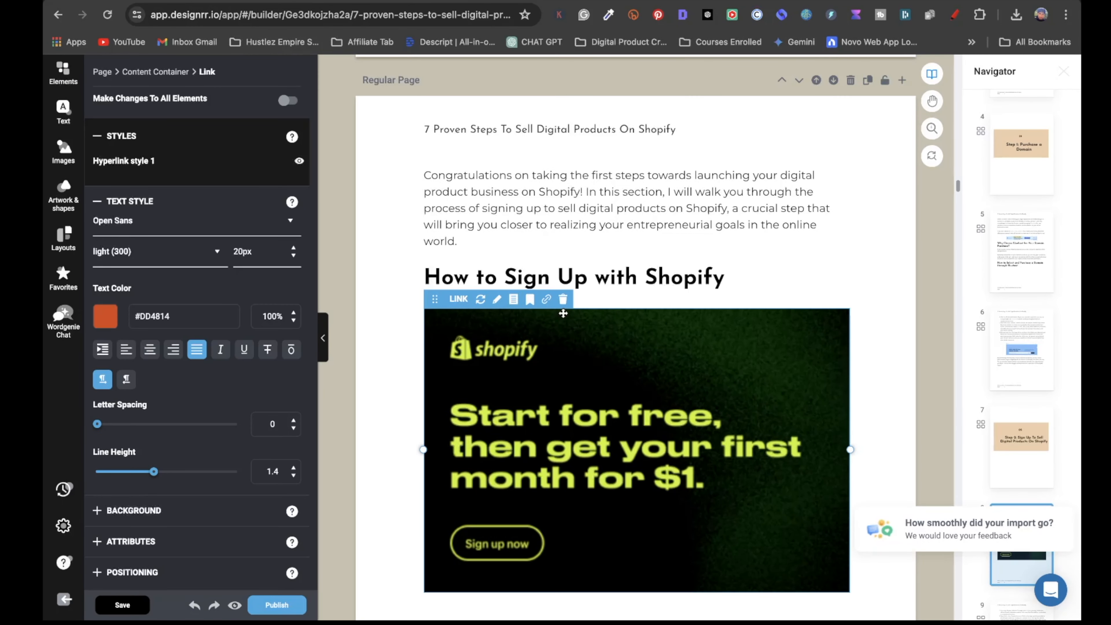
pyautogui.click(547, 300)
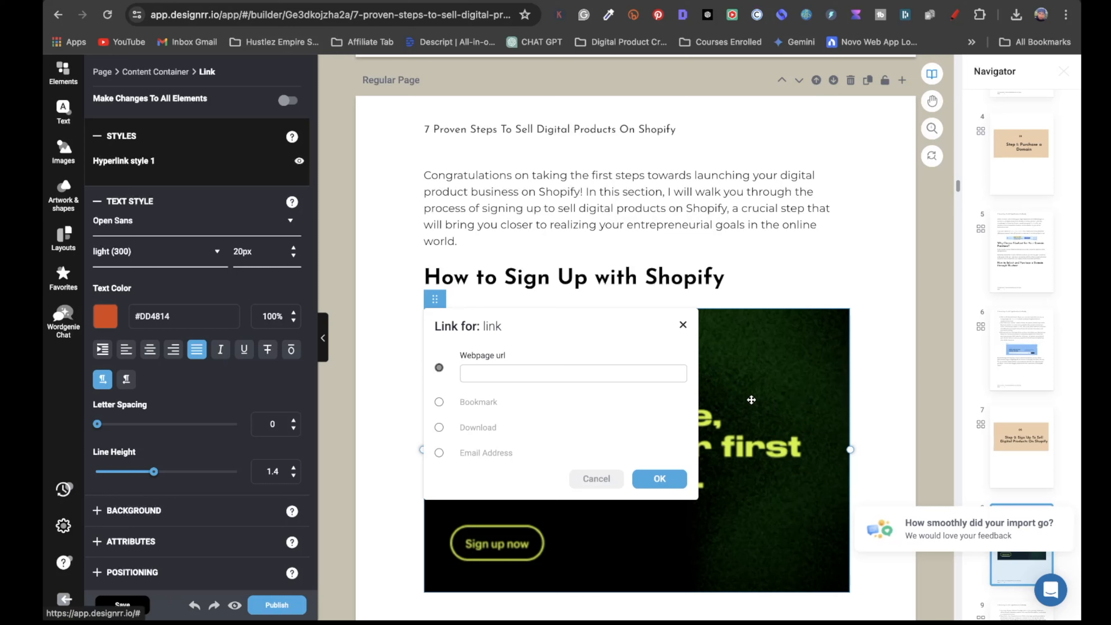
pyautogui.click(884, 300)
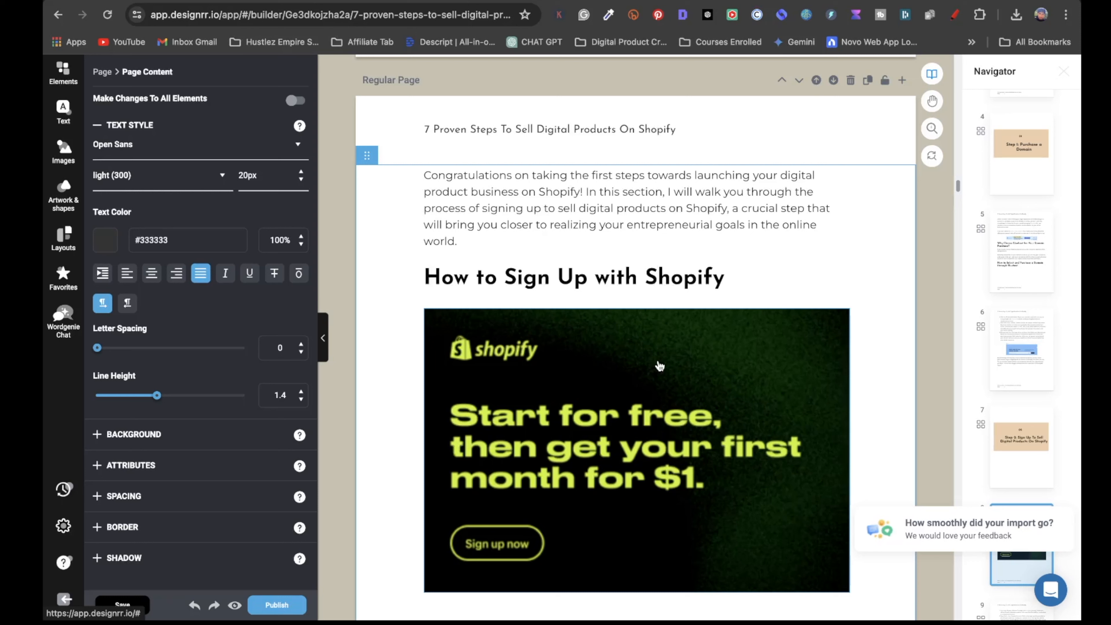
# Step: Look through the available text, image and artwork elements for the eBook
pyautogui.scroll(-1, 857, 371)
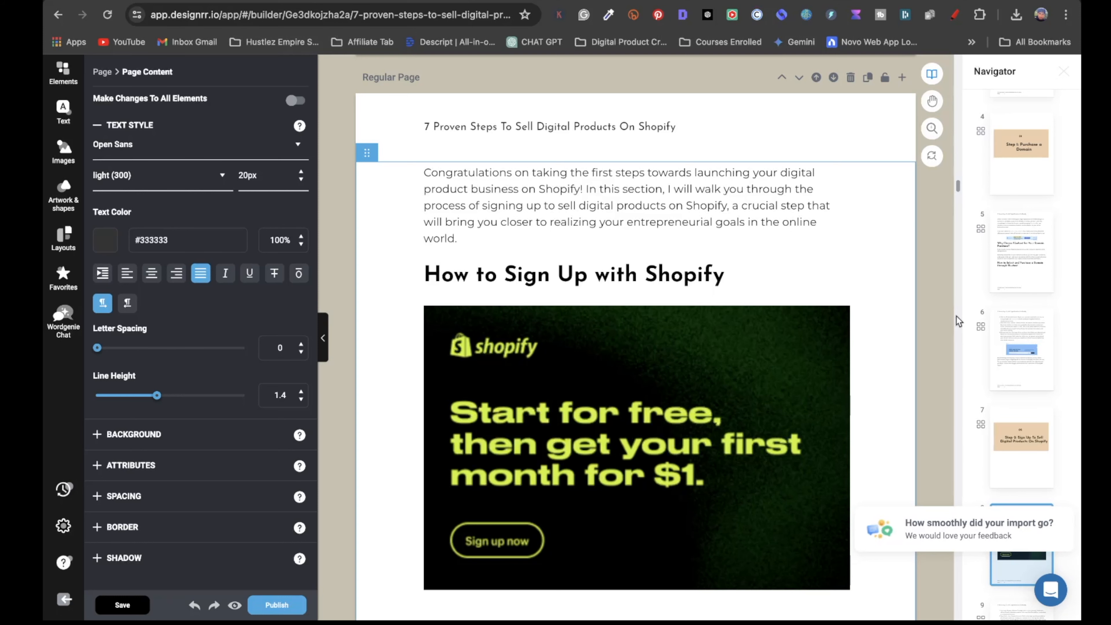
pyautogui.scroll(-5, 987, 409)
pyautogui.scroll(-4, 647, 420)
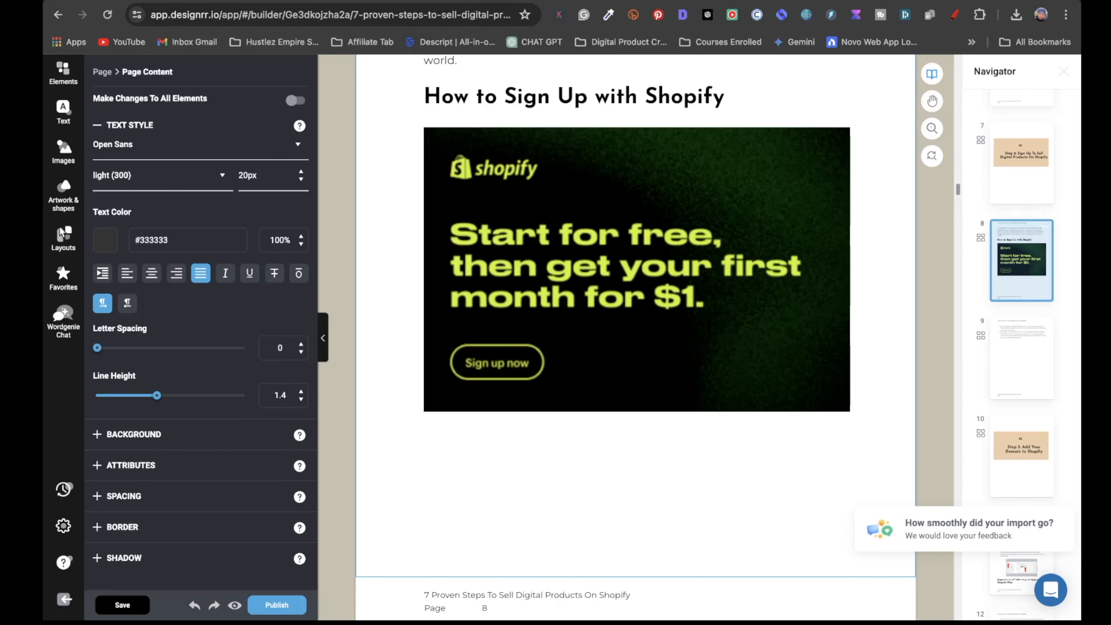
pyautogui.click(64, 132)
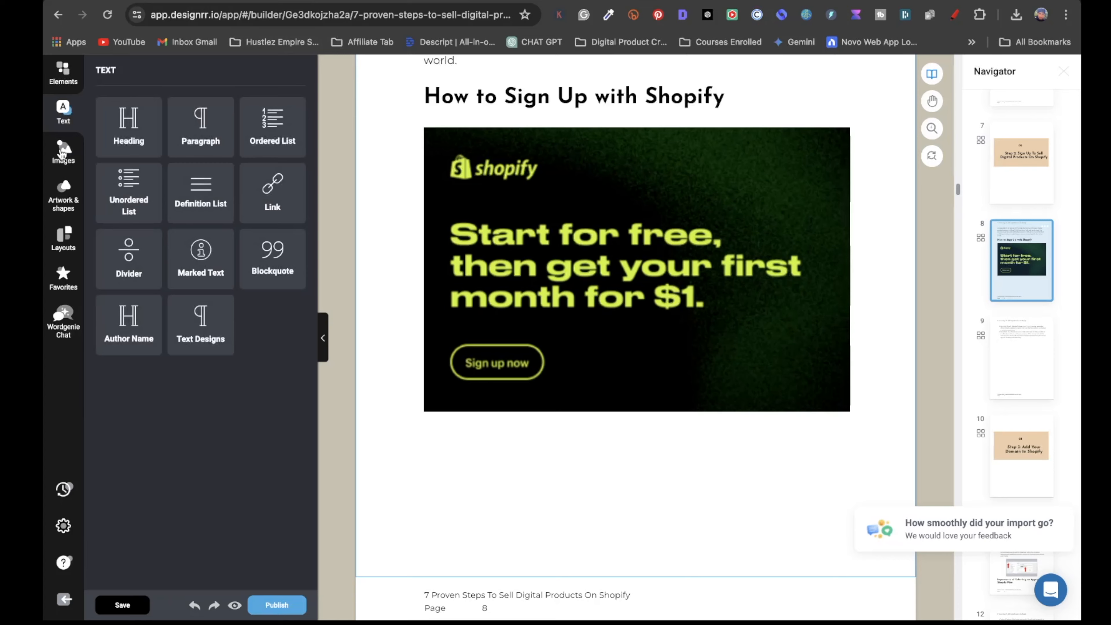
pyautogui.click(64, 147)
pyautogui.click(70, 209)
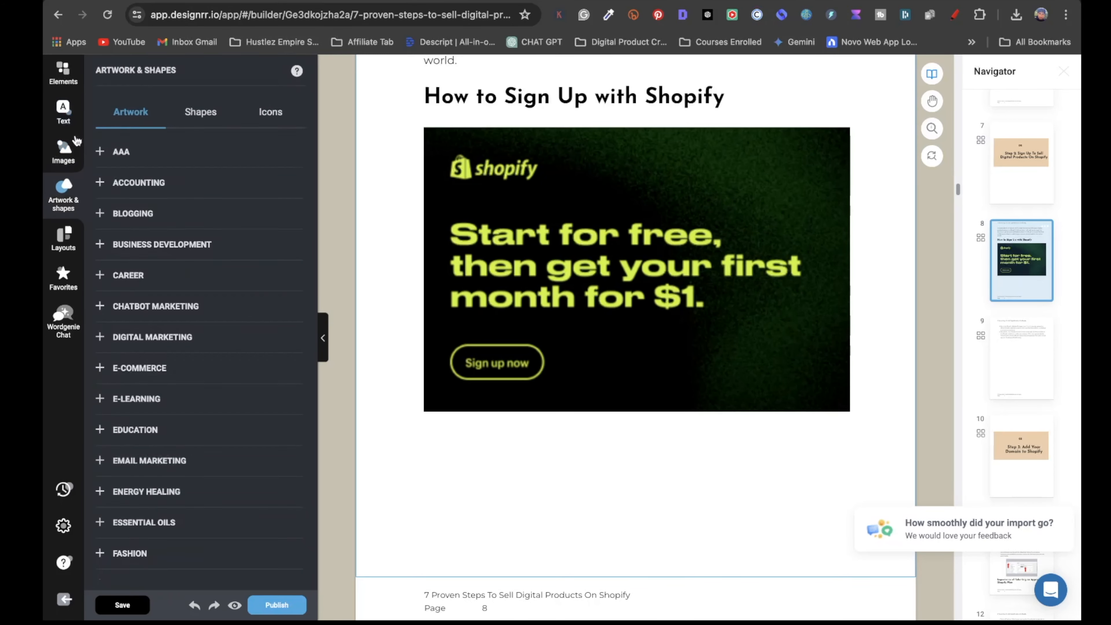
# Step: Publish the eBook by exporting it as a compressed PDF for Adobe Reader
pyautogui.click(285, 609)
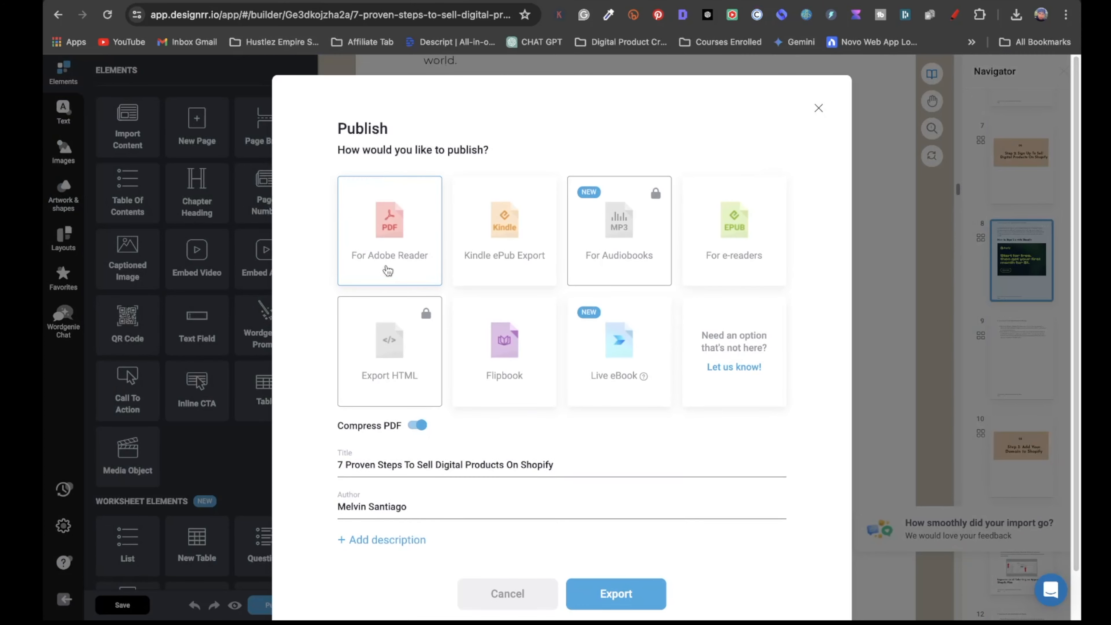
pyautogui.moveTo(567, 468); pyautogui.dragTo(335, 475)
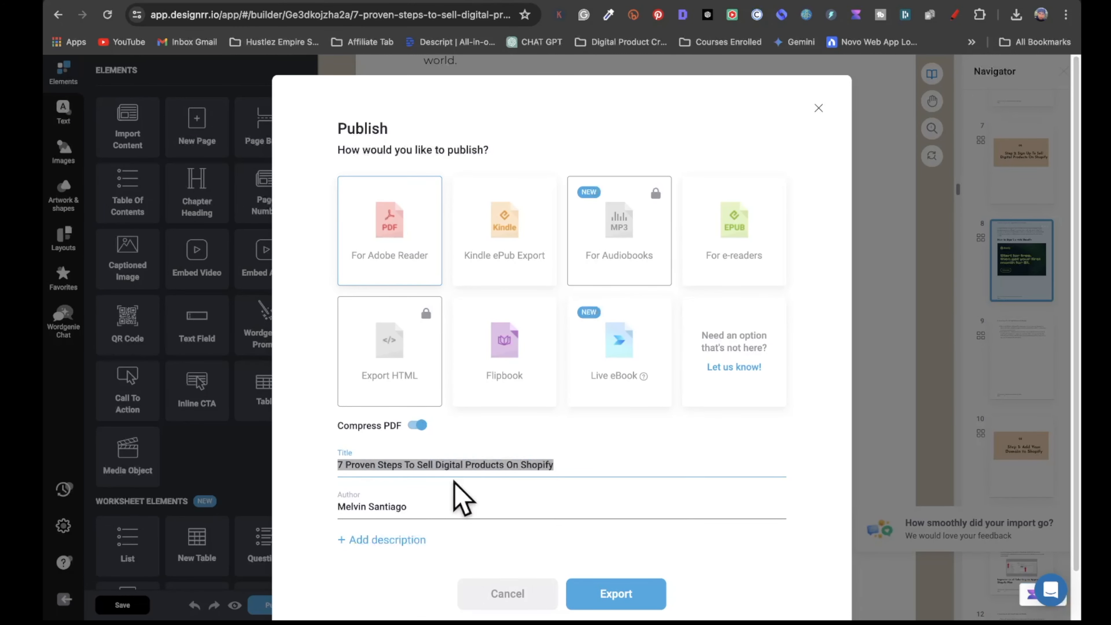
pyautogui.moveTo(432, 512); pyautogui.dragTo(324, 509)
pyautogui.click(617, 597)
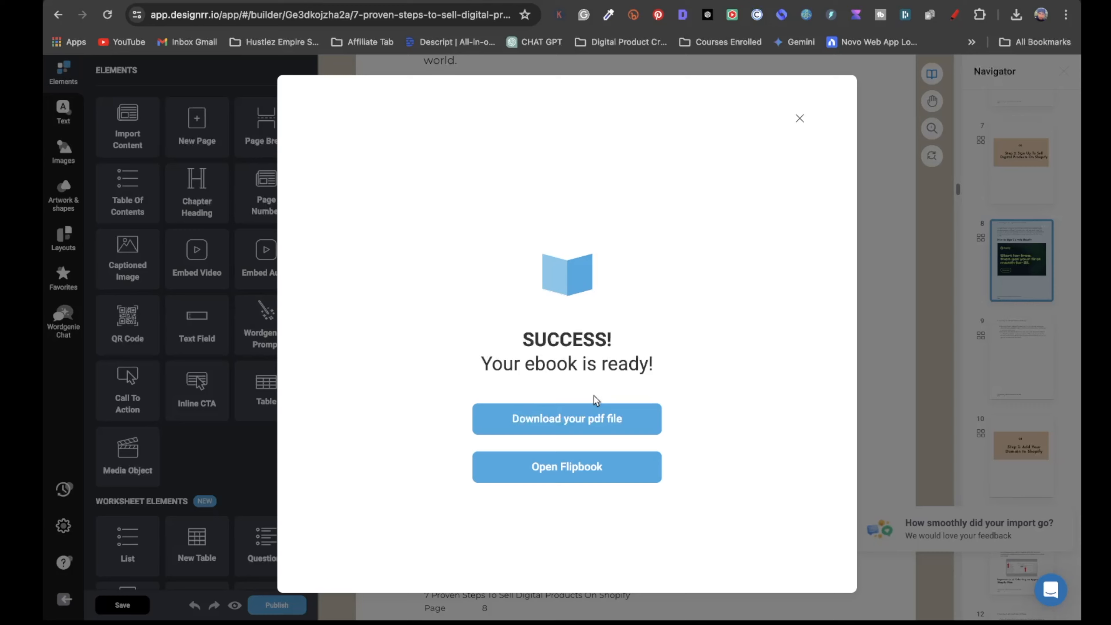
# Step: Download the finished eBook PDF and save it to the Downloads folder
pyautogui.click(572, 433)
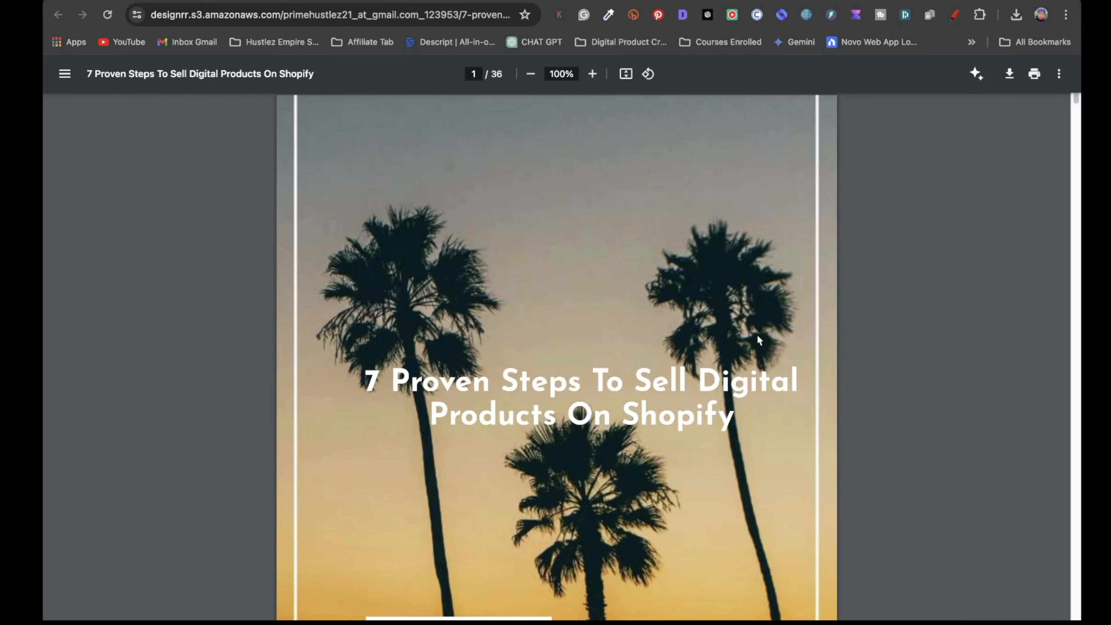
pyautogui.scroll(-15, 684, 409)
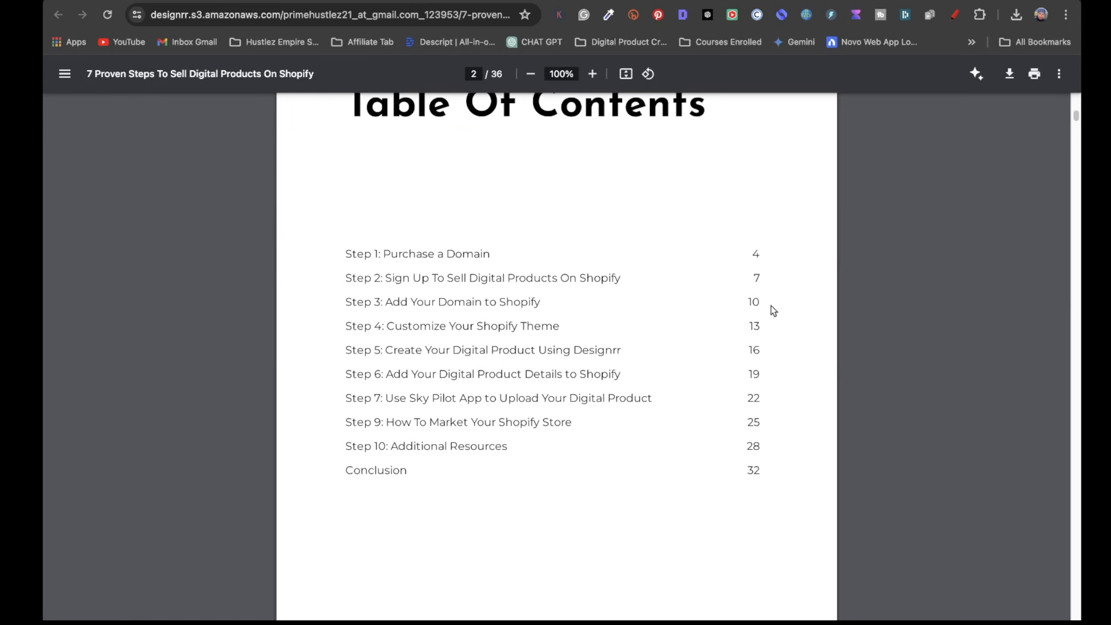
pyautogui.click(1010, 74)
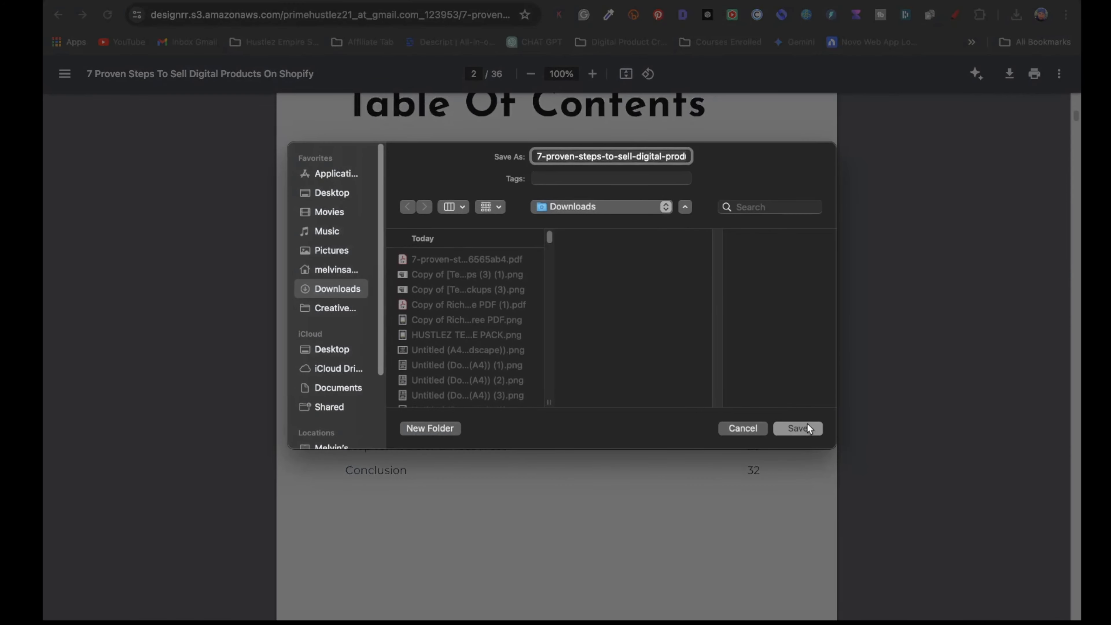
pyautogui.click(807, 426)
# Step: Test the Shopify link in the PDF's introduction and return from the page it opens
pyautogui.scroll(-10, 569, 324)
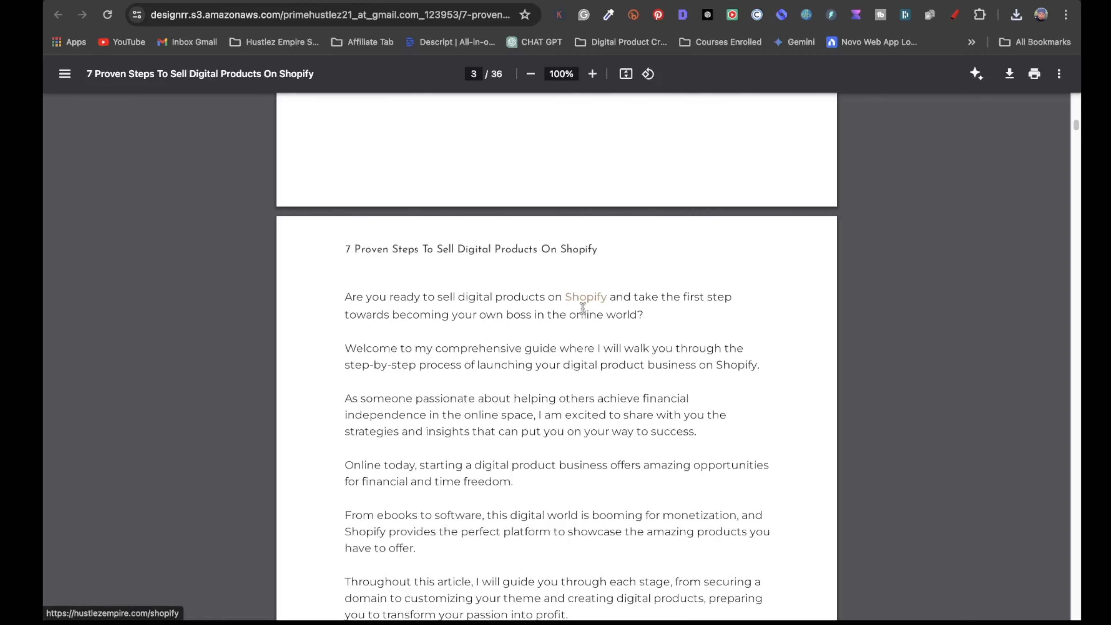
pyautogui.click(587, 298)
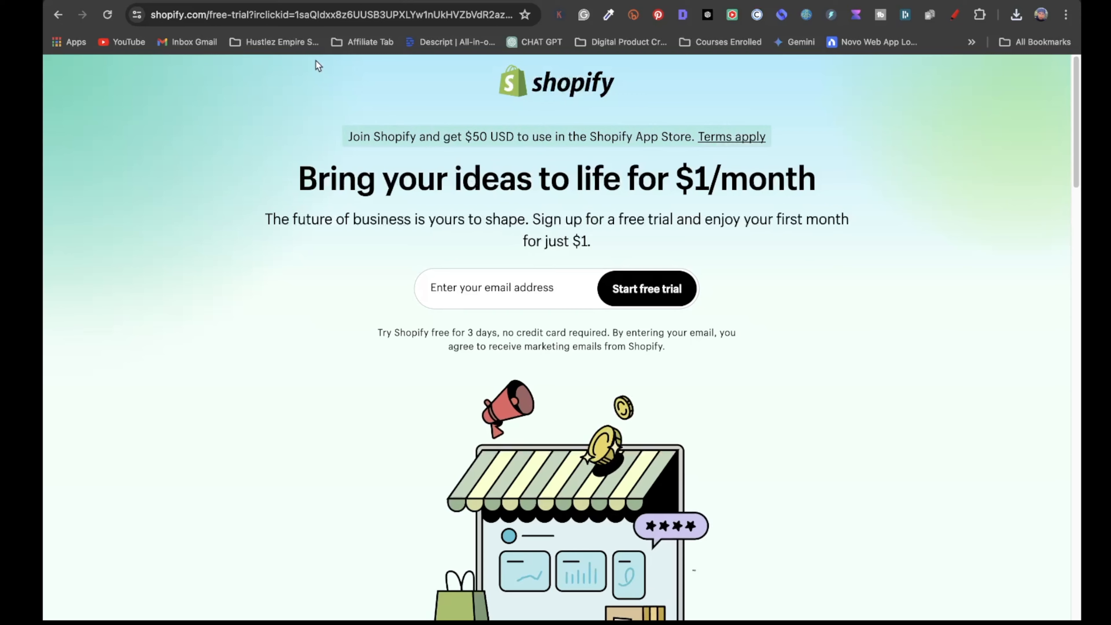
pyautogui.press('super+bracketleft')
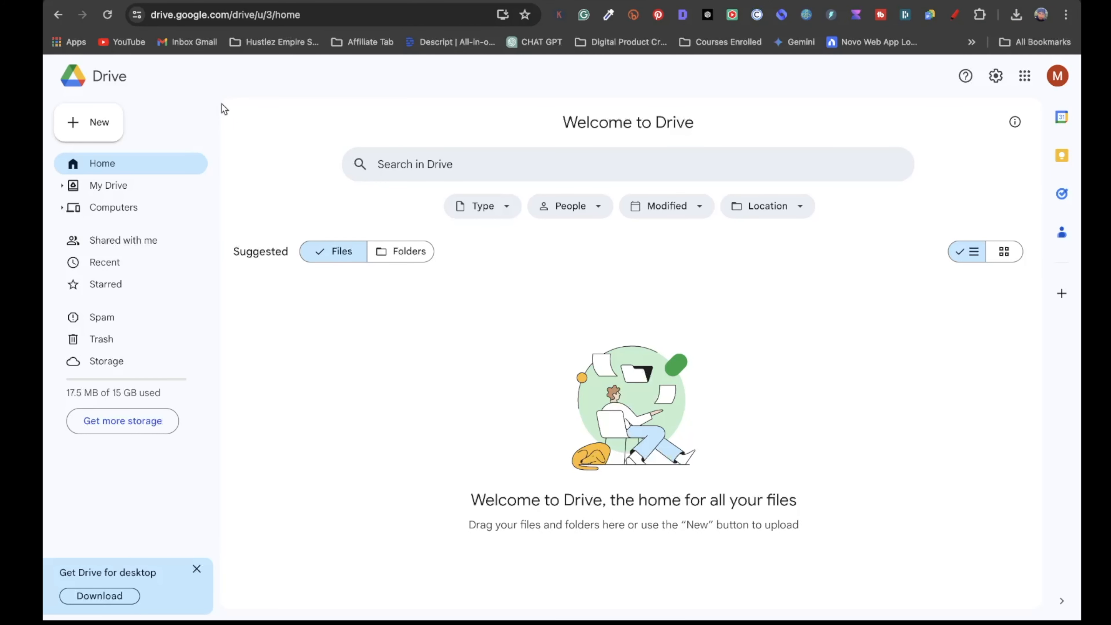
# Step: Create a Google Drive folder named "7 Proven Steps To Sell Digital Products On Shopify", reusing the blog post's title, and open it
pyautogui.click(57, 137)
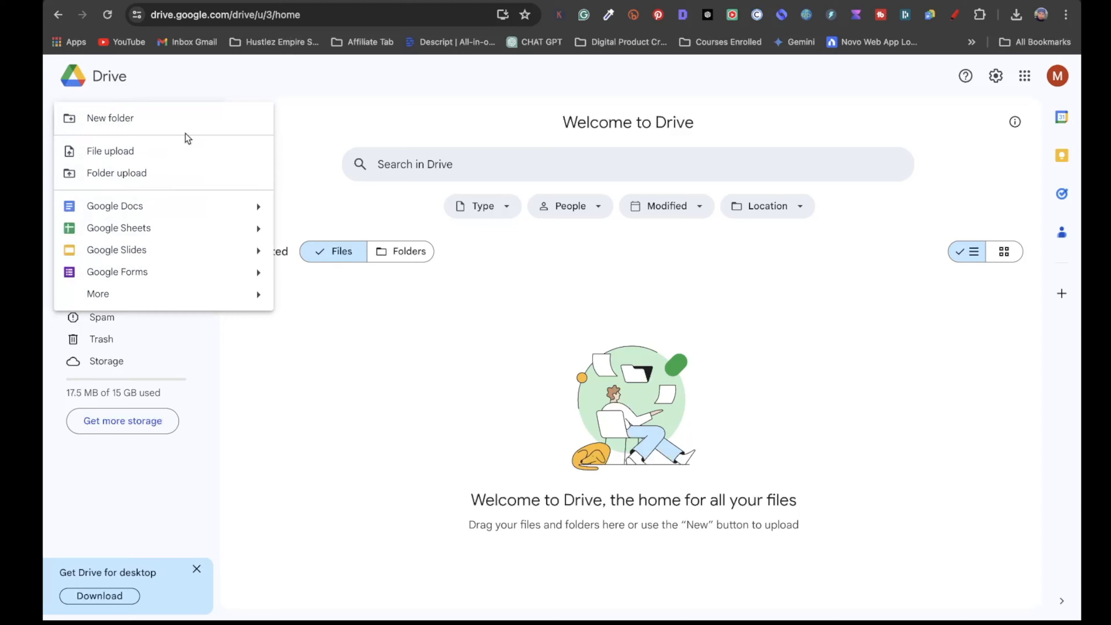
pyautogui.click(157, 117)
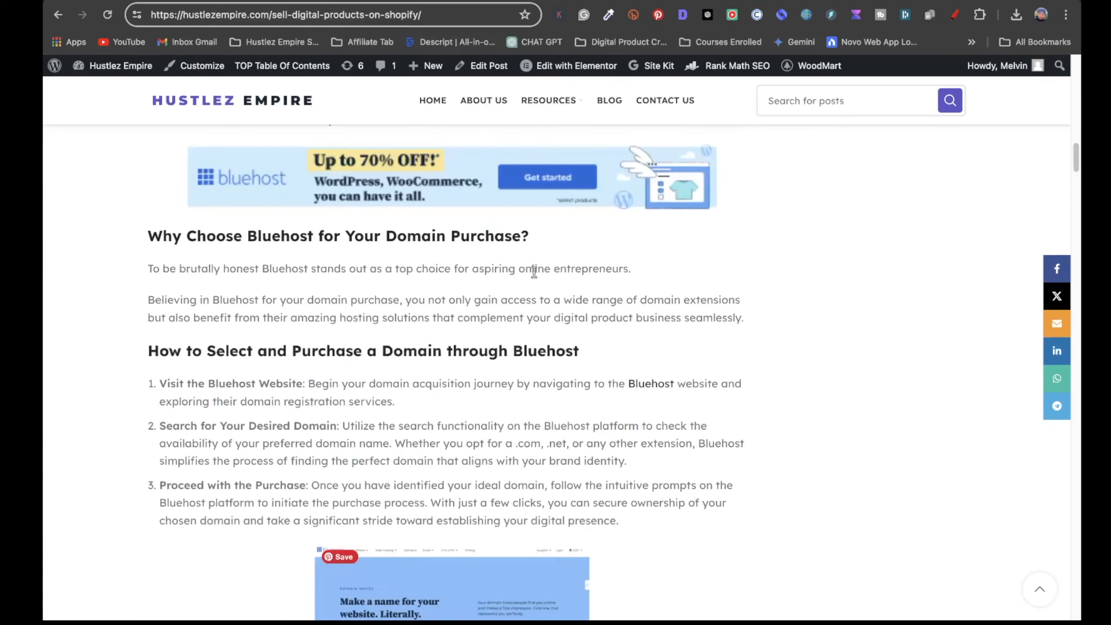
pyautogui.scroll(20, 535, 272)
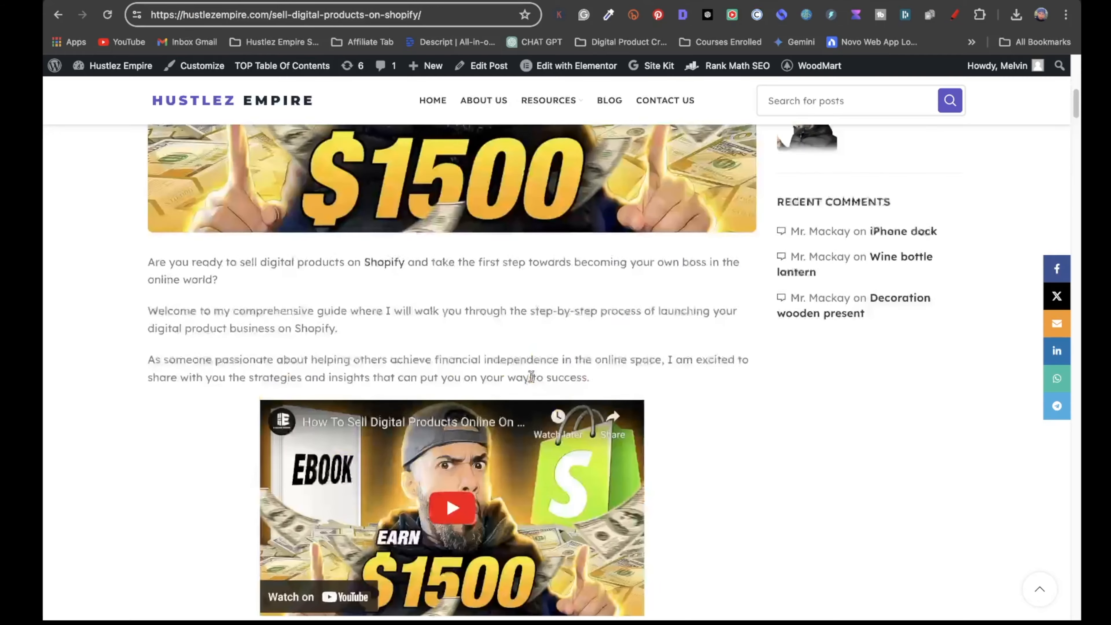
pyautogui.tripleClick(730, 409)
pyautogui.press('super+c')
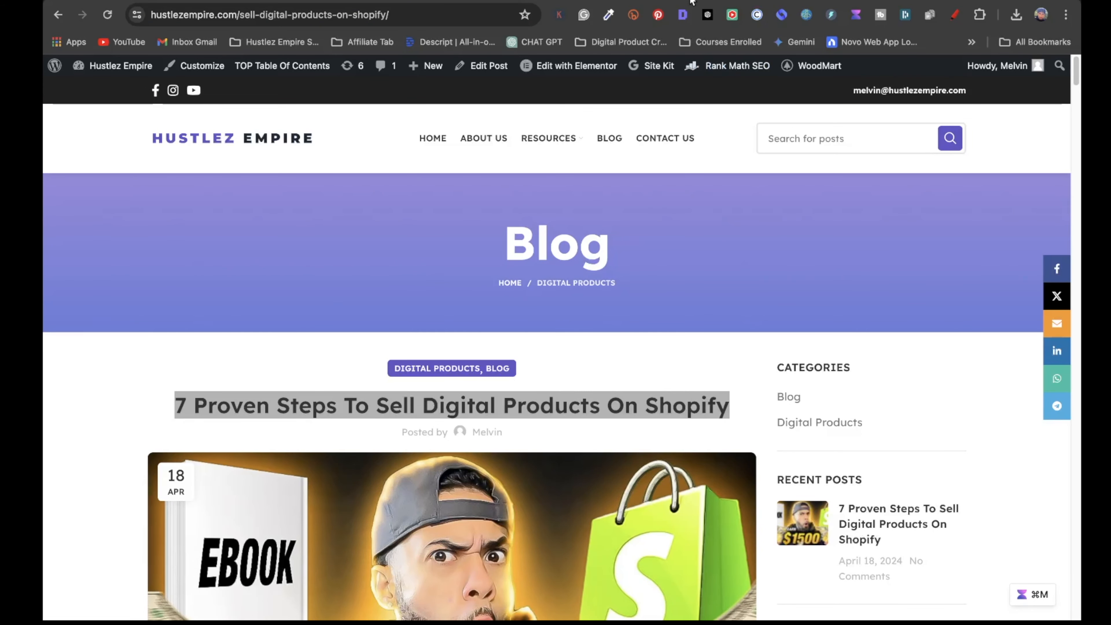
pyautogui.click(647, 1)
pyautogui.press('super+v')
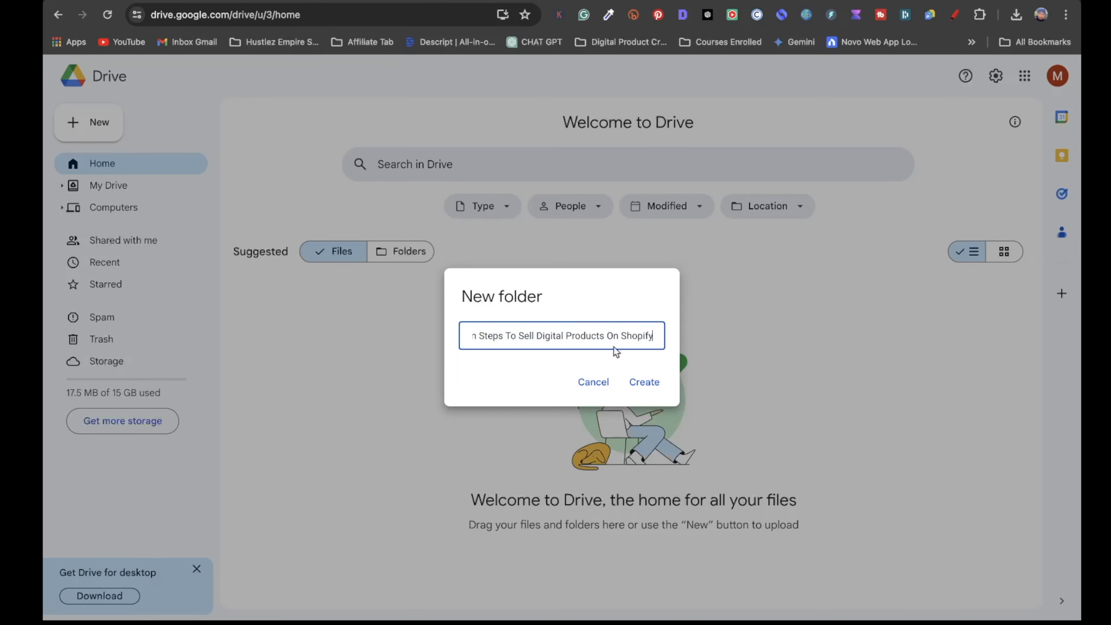
pyautogui.click(656, 385)
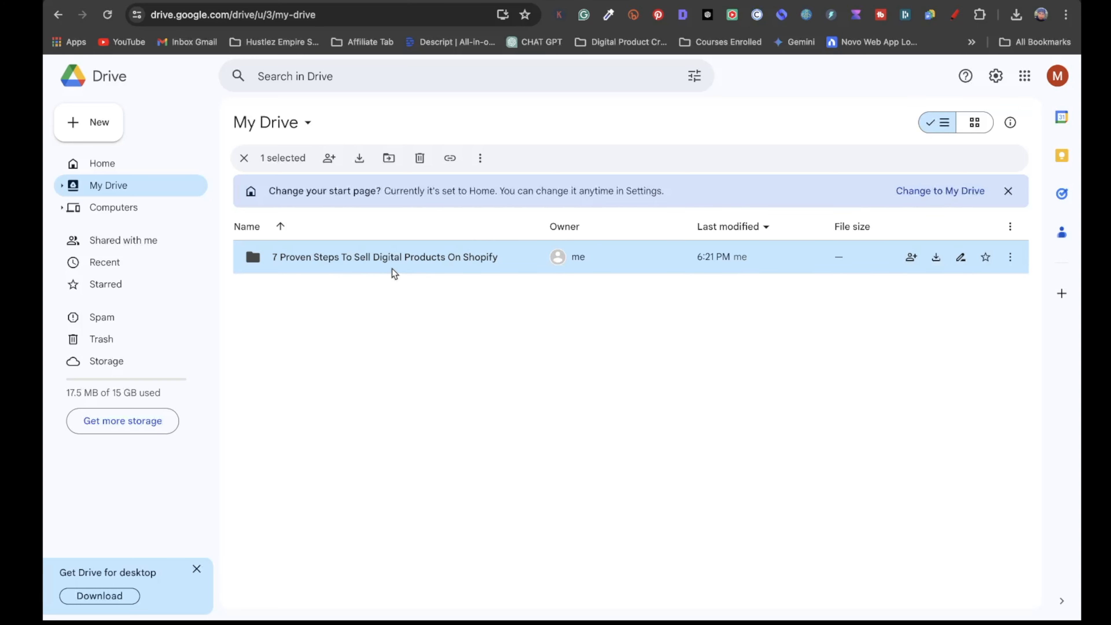
pyautogui.doubleClick(400, 258)
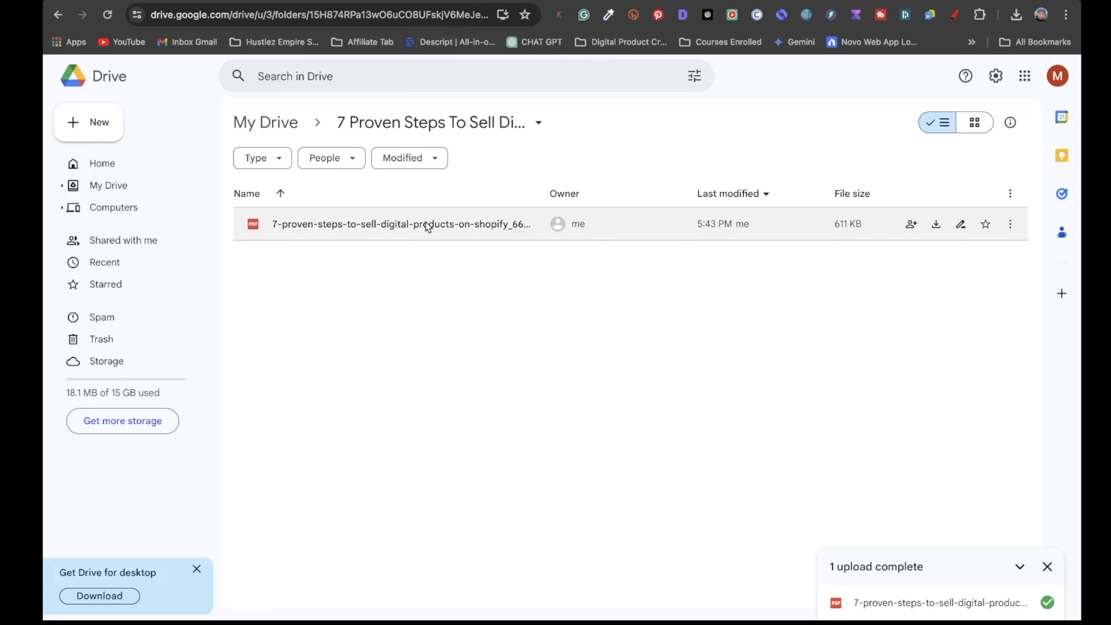
# Step: Set the general access of the uploaded eBook PDF to "Anyone with the link"
pyautogui.click(1011, 225)
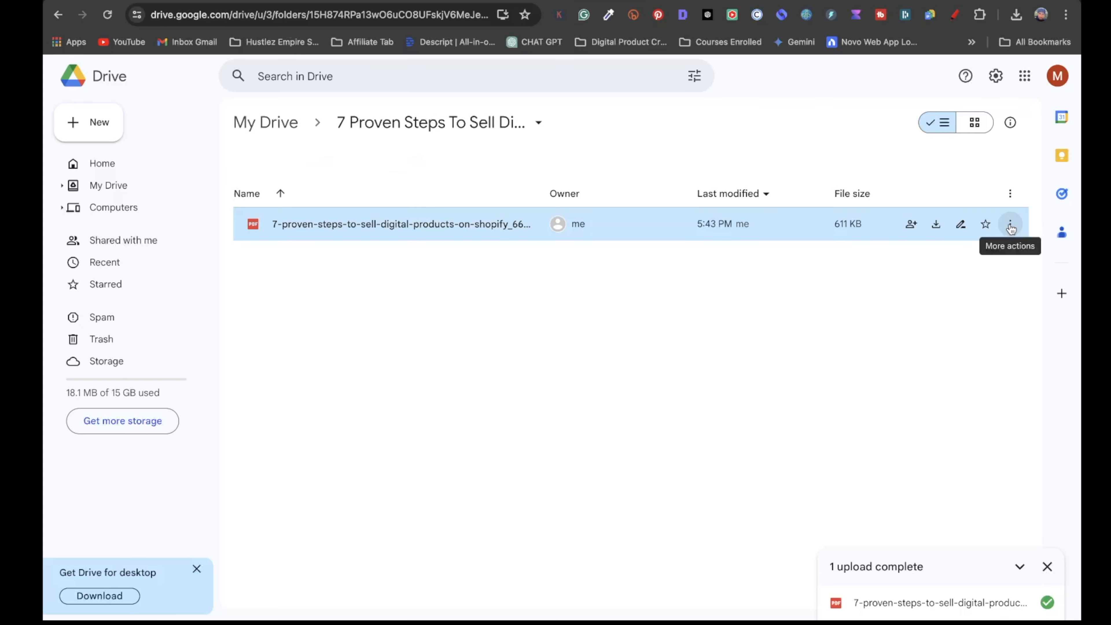
pyautogui.click(1010, 226)
pyautogui.moveTo(875, 366)
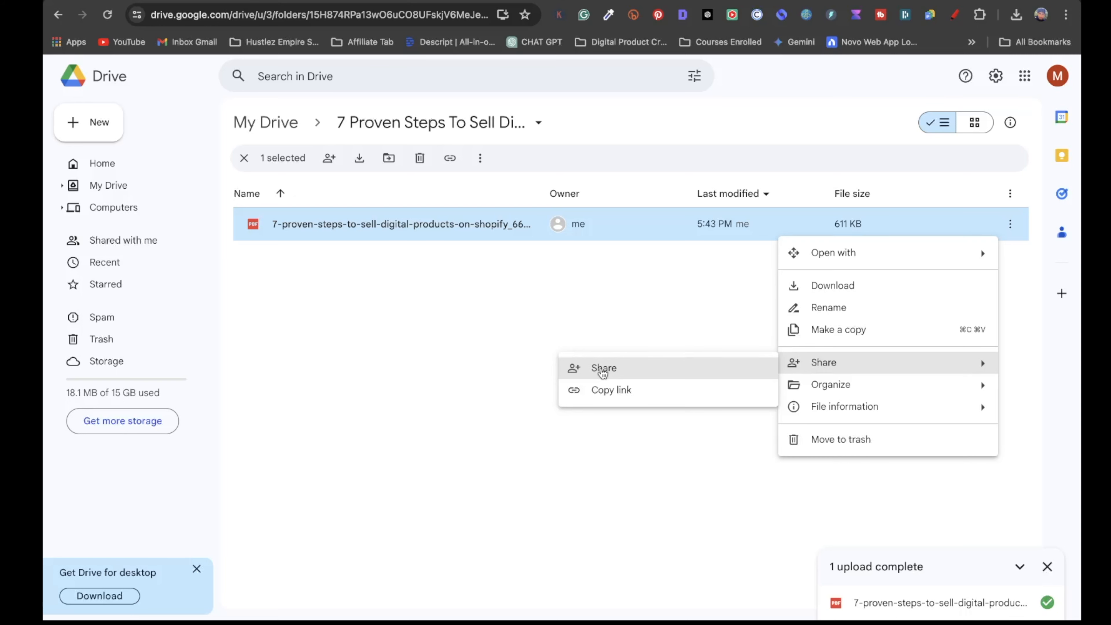
pyautogui.click(603, 370)
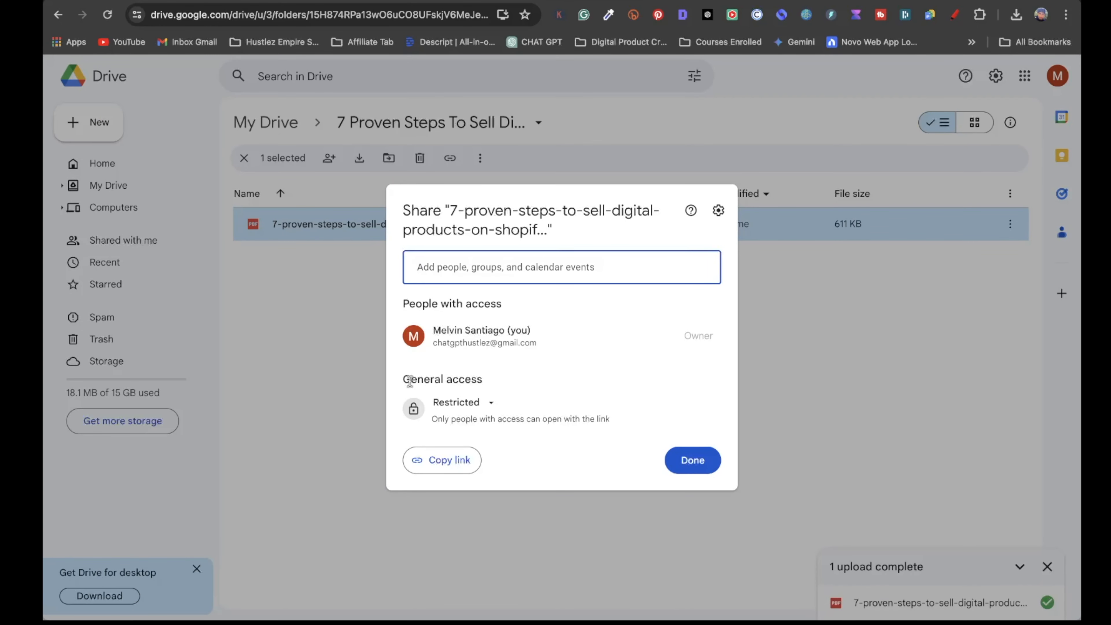
pyautogui.click(492, 405)
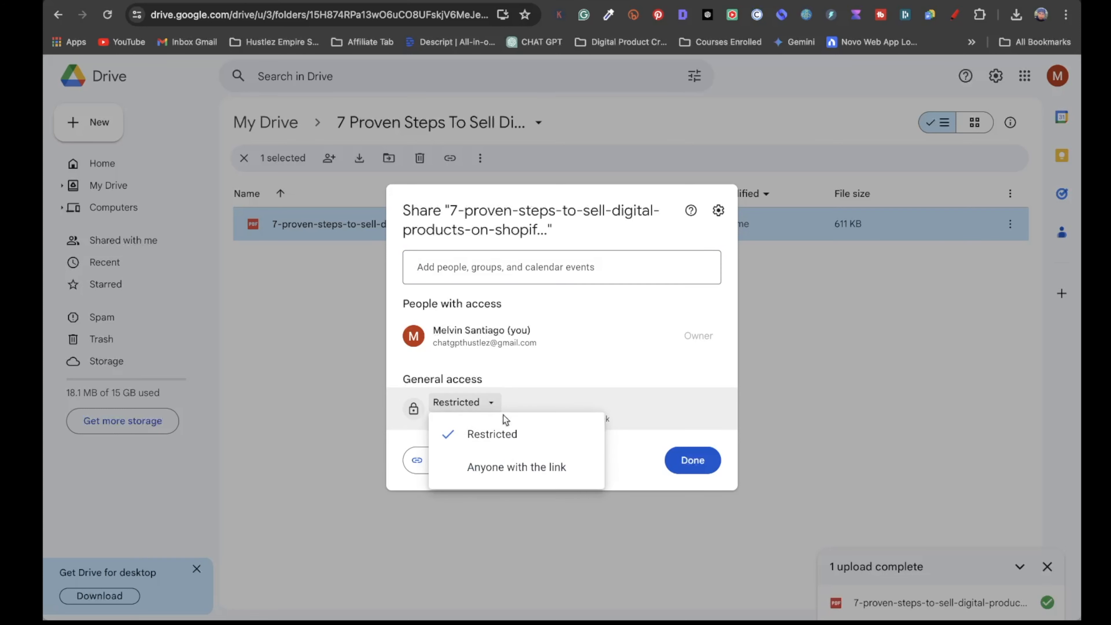
pyautogui.click(512, 471)
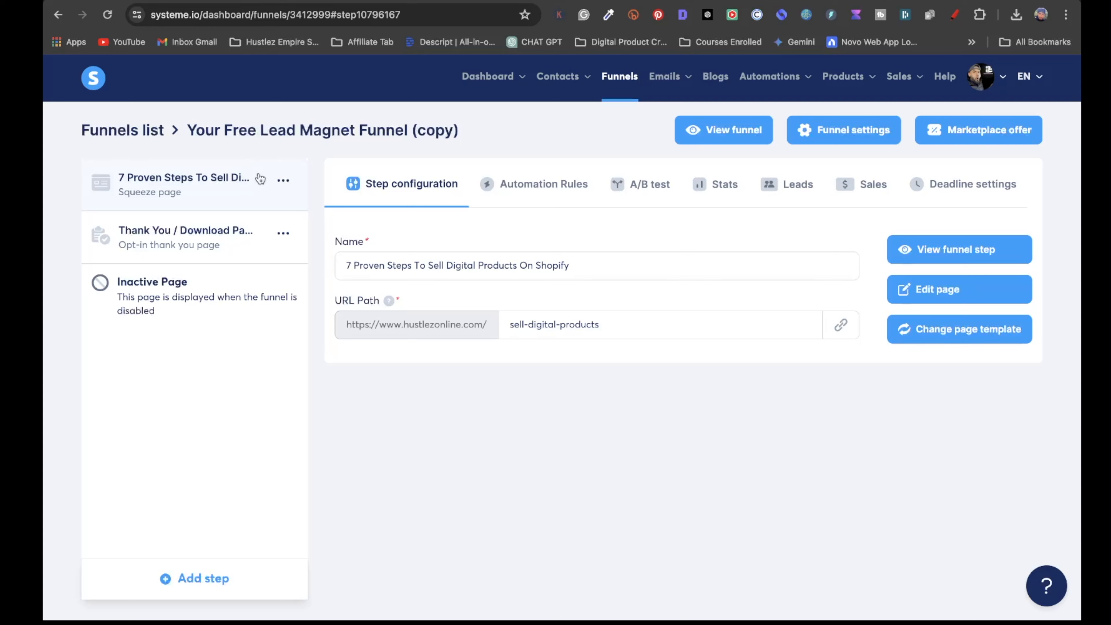
# Step: Switch to systeme.io, review the squeeze page's name and URL path, and open the page for editing
pyautogui.moveTo(582, 261); pyautogui.dragTo(339, 255)
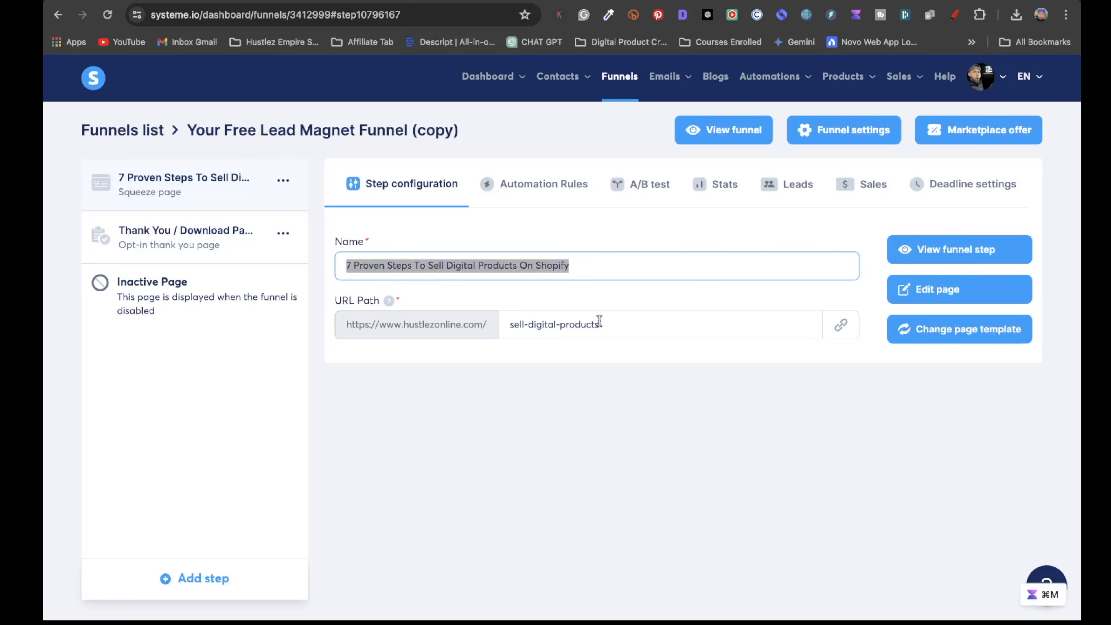
pyautogui.moveTo(614, 337); pyautogui.dragTo(480, 308)
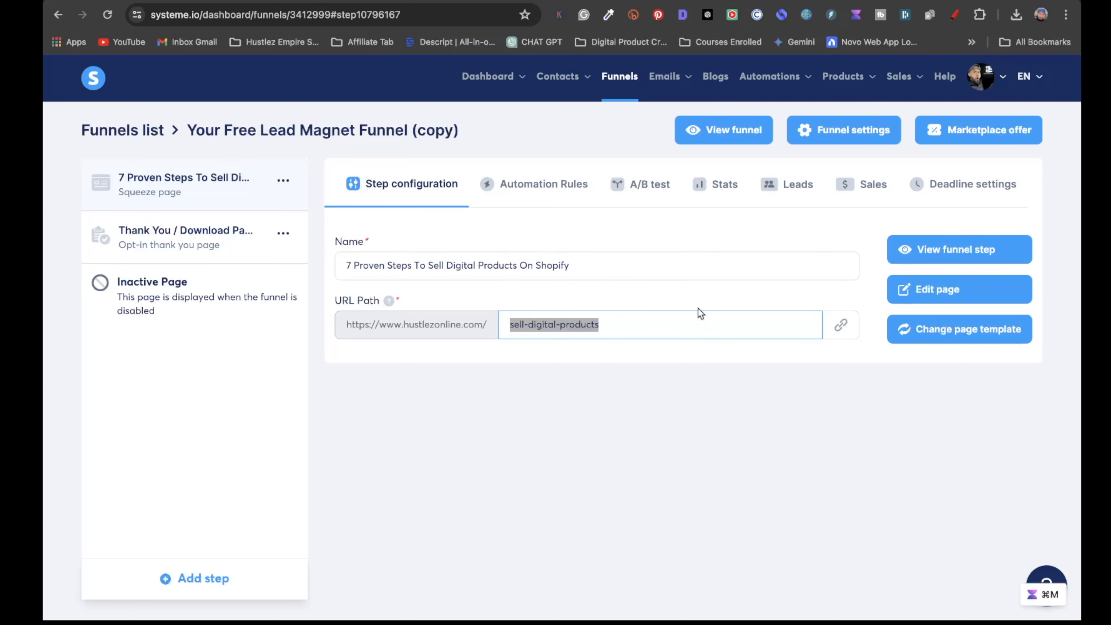
pyautogui.click(851, 303)
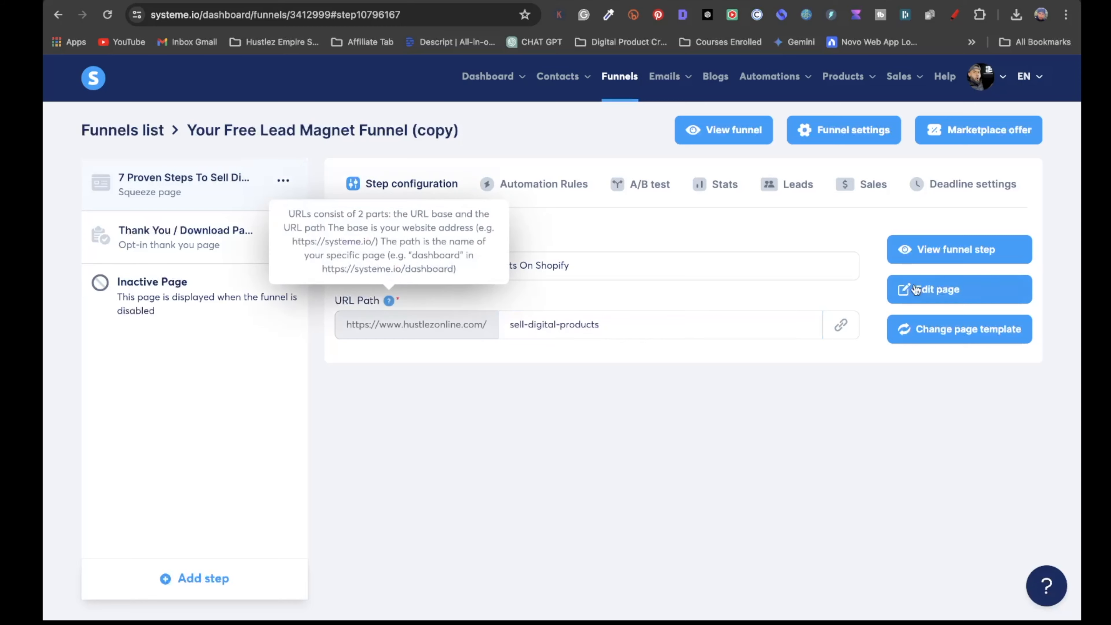
pyautogui.click(949, 299)
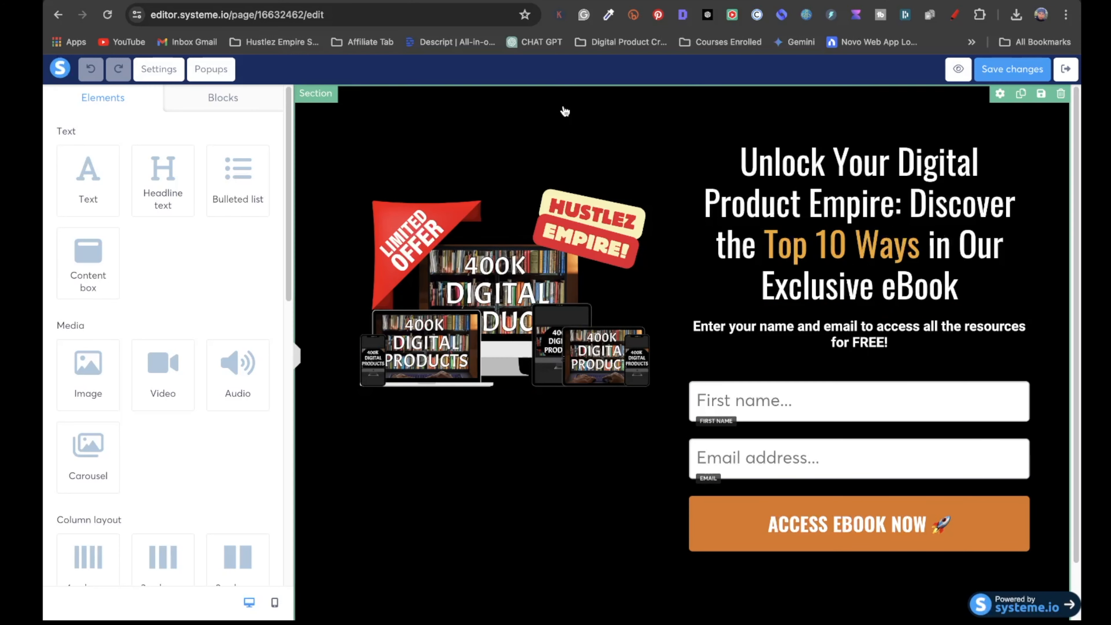
# Step: Inspect the background color options of the squeeze page's main section
pyautogui.click(499, 101)
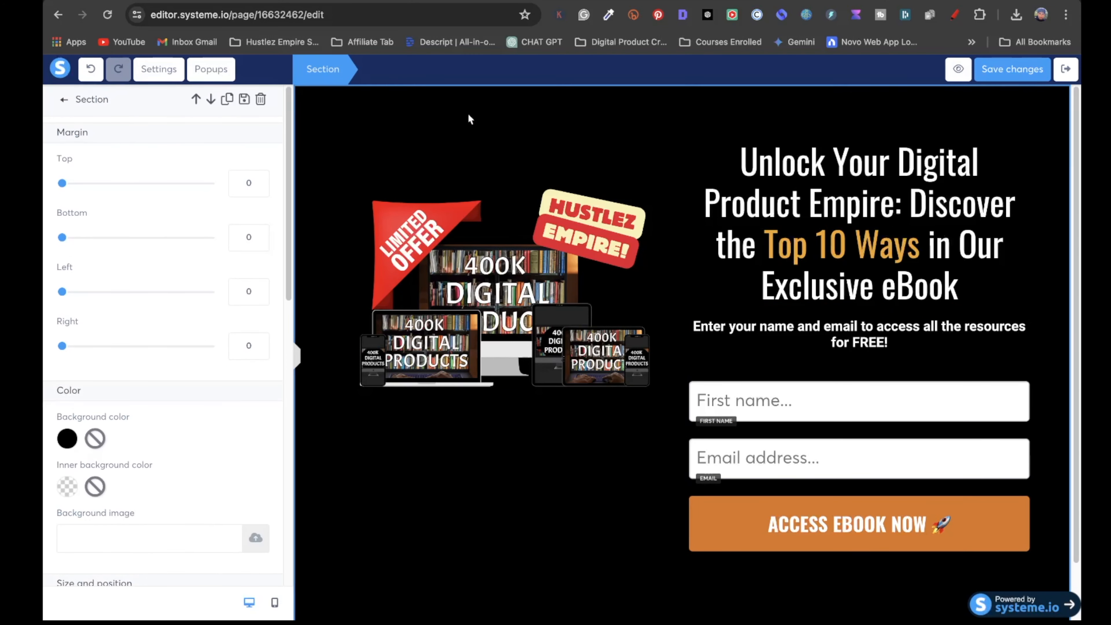
pyautogui.click(69, 442)
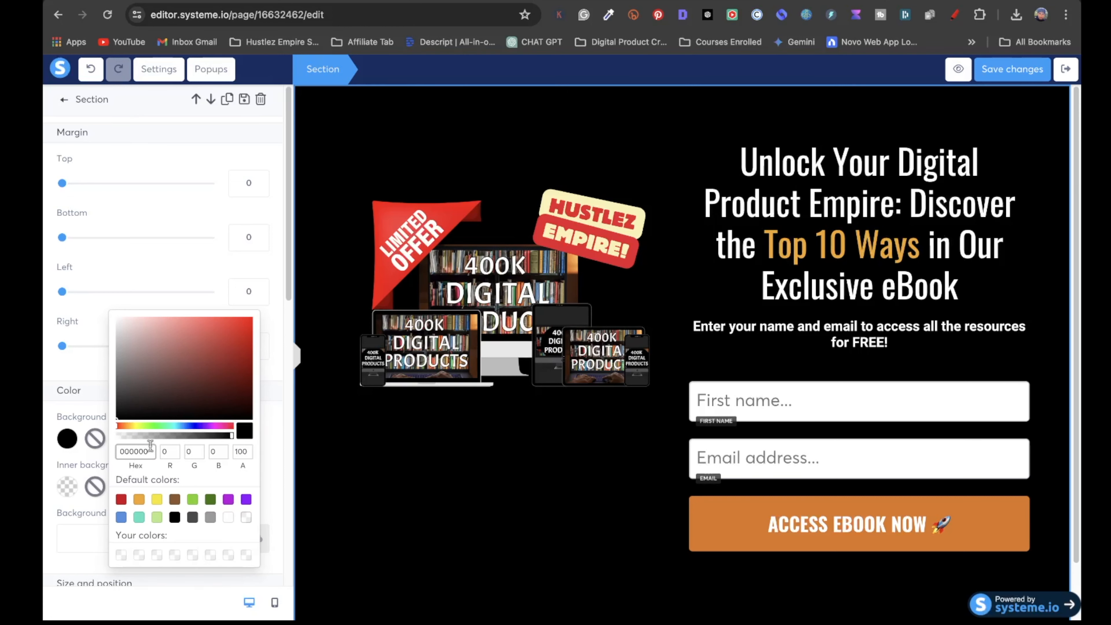
pyautogui.click(376, 230)
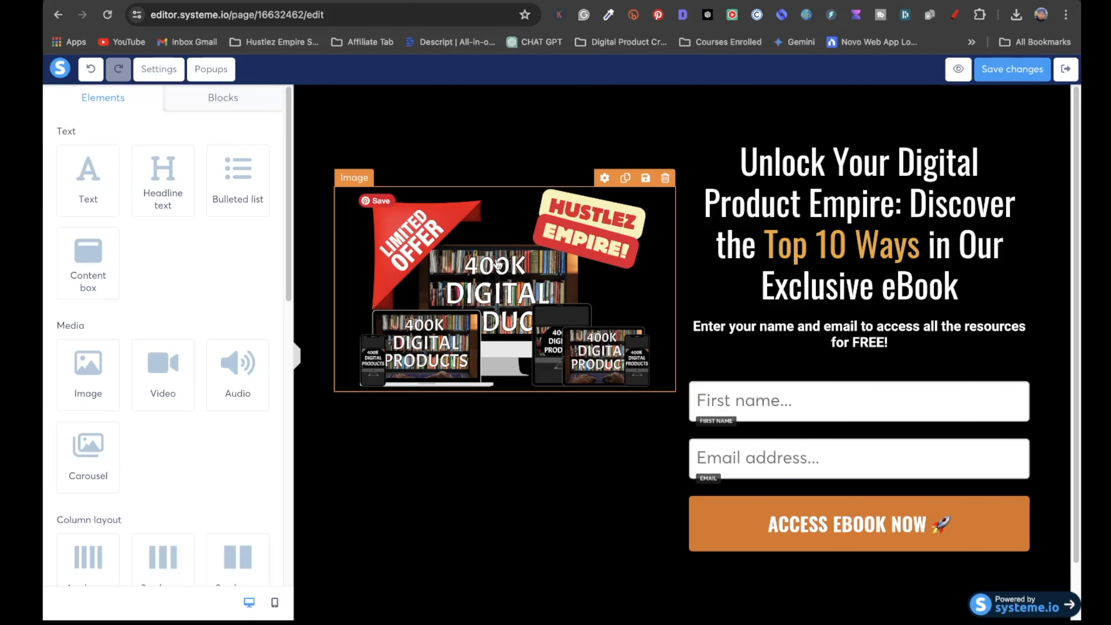
# Step: Remove the product mockup image from the squeeze page and view the upload options for a replacement
pyautogui.click(512, 281)
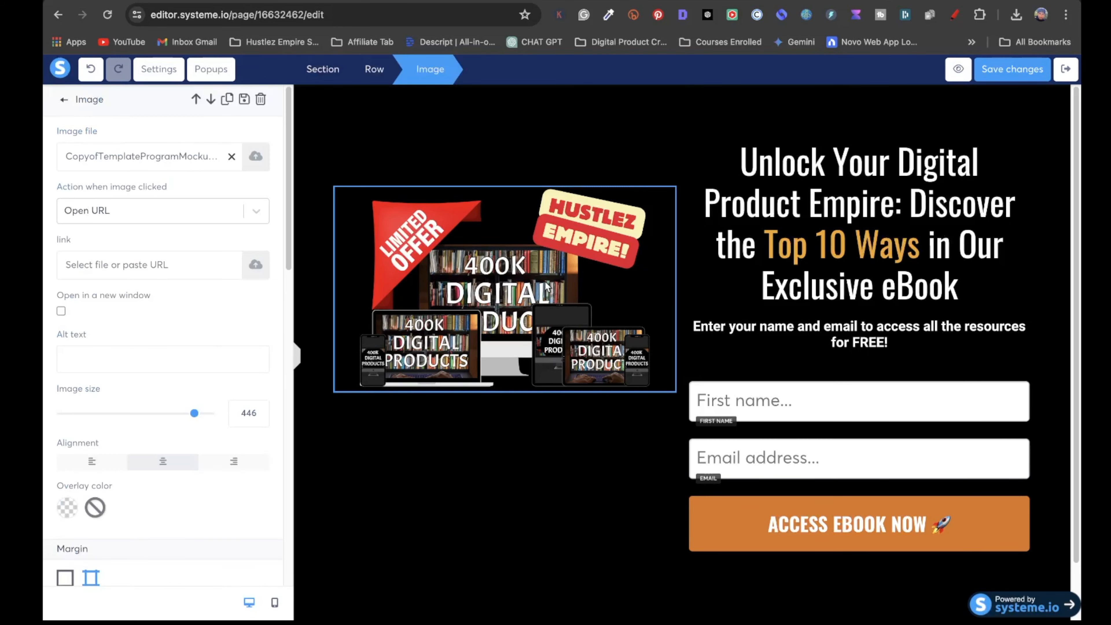
pyautogui.click(232, 159)
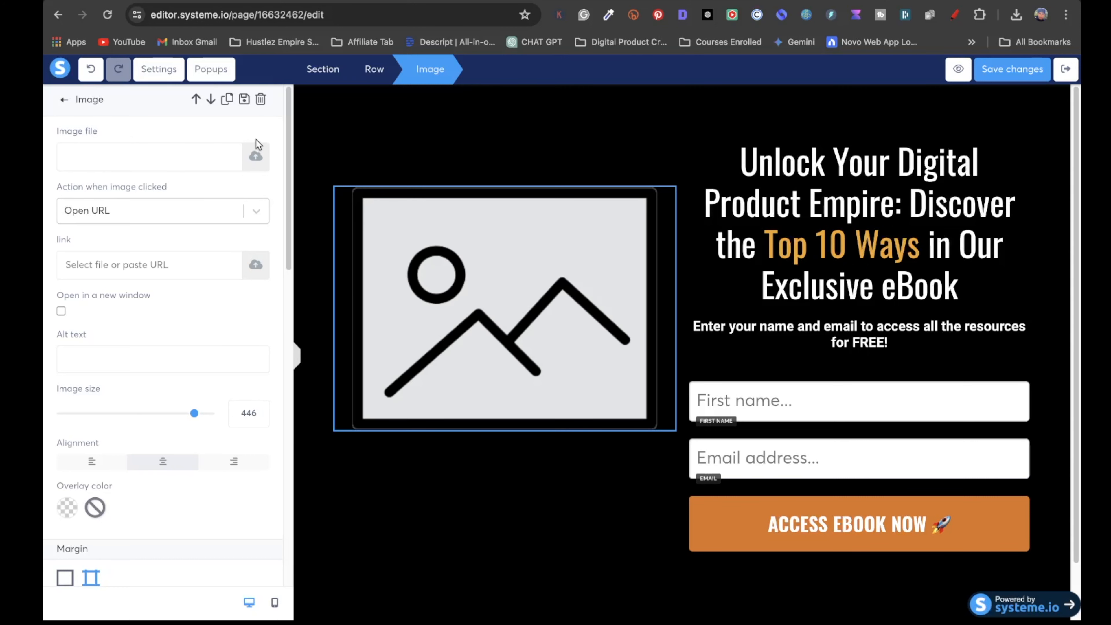
pyautogui.click(255, 159)
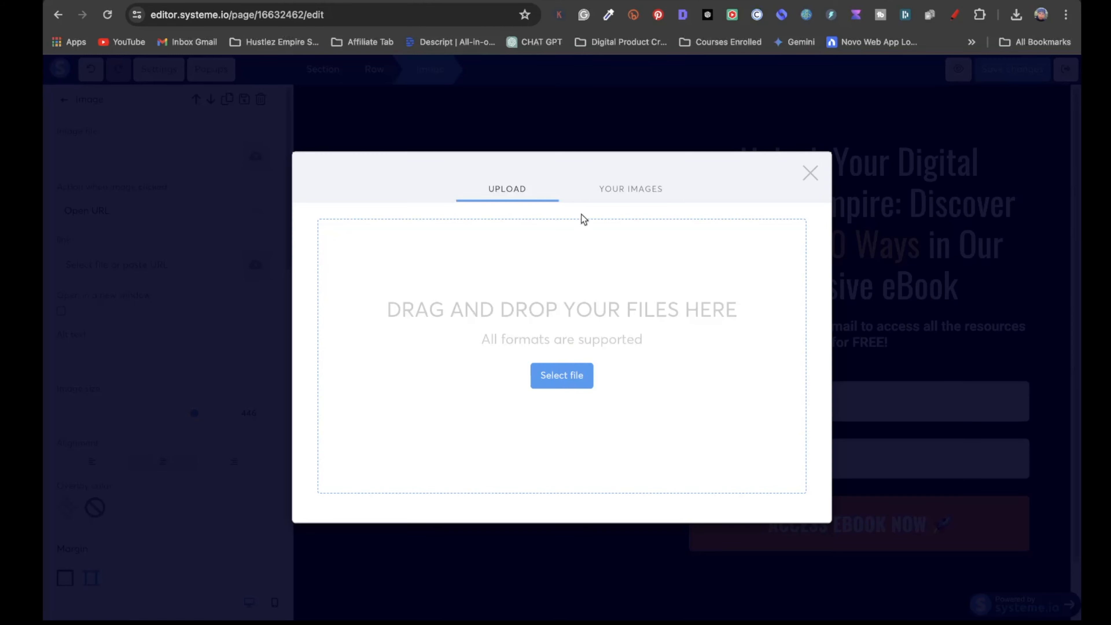
pyautogui.click(809, 173)
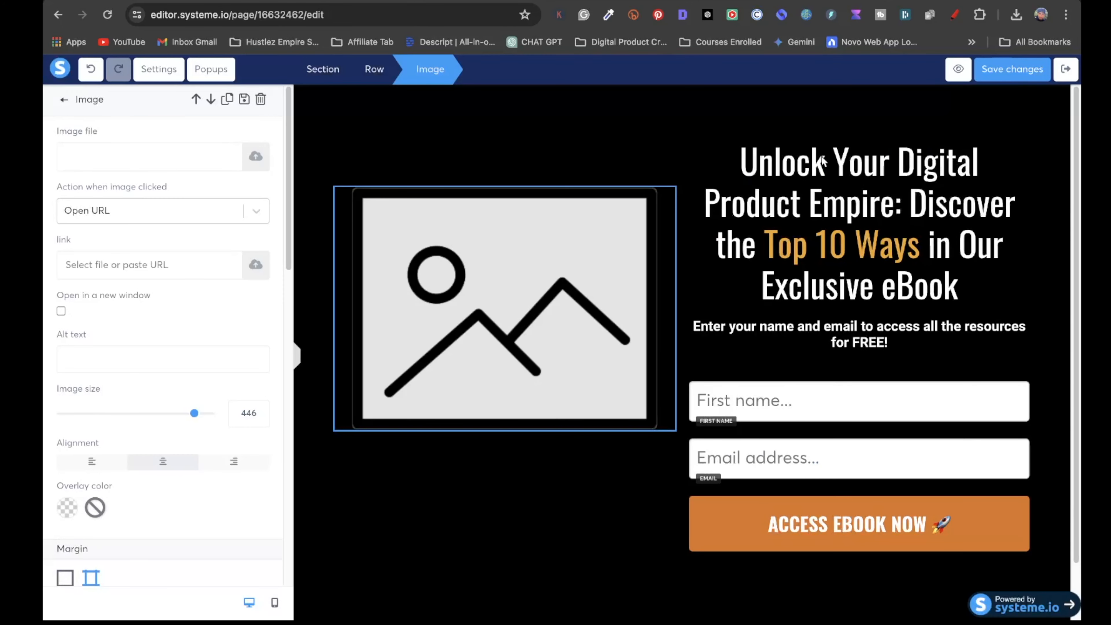
# Step: Examine the headline's typography settings and the background color and text settings of the "ACCESS EBOOK NOW" button
pyautogui.click(781, 175)
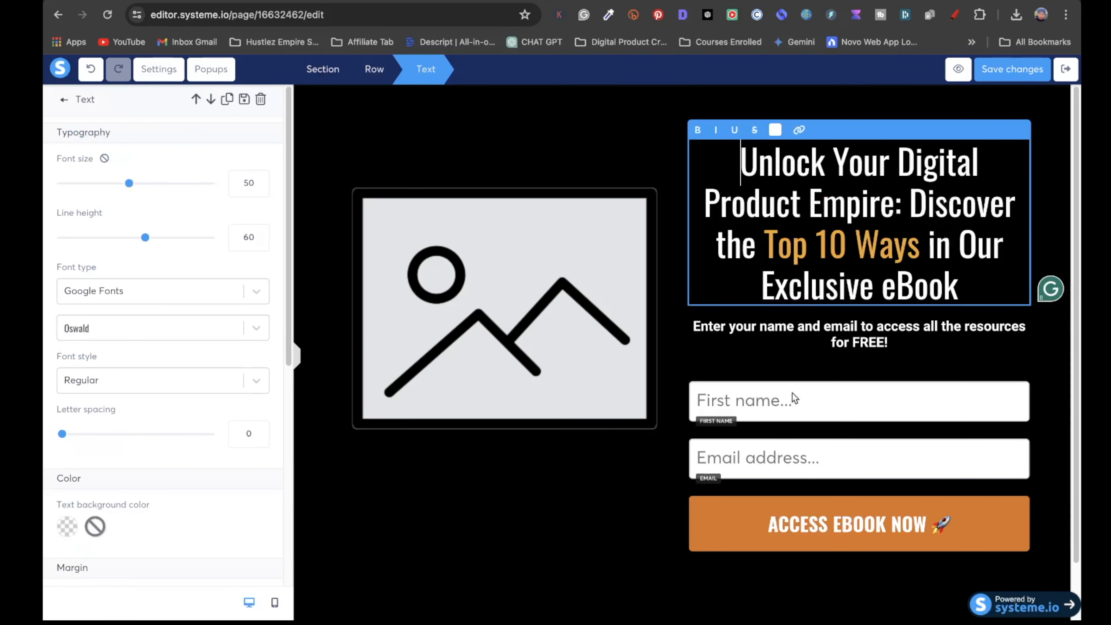
pyautogui.click(799, 518)
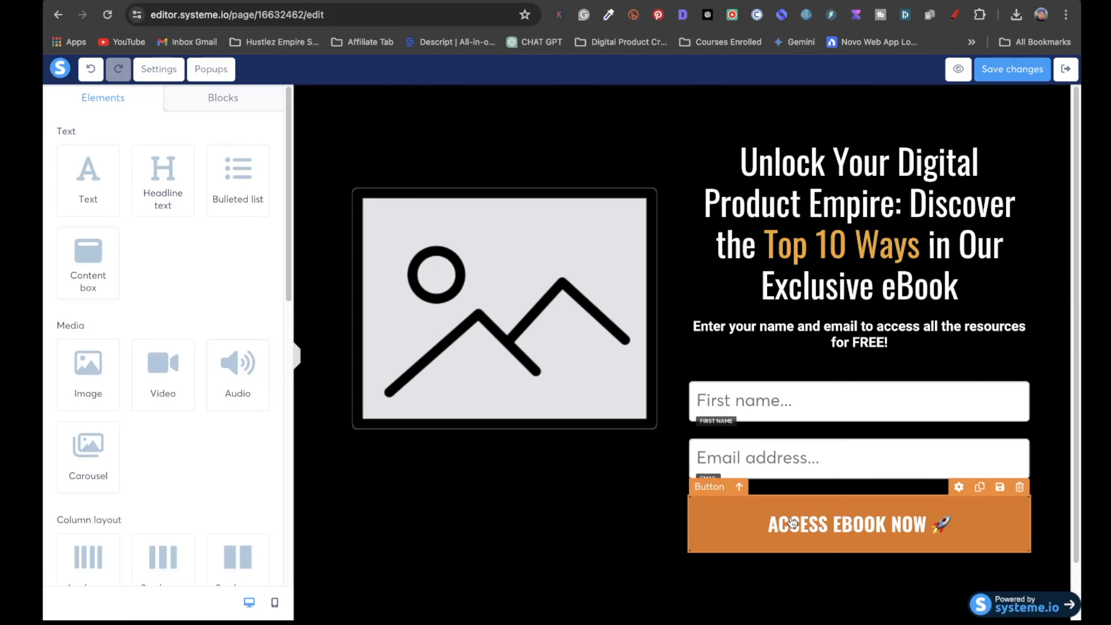
pyautogui.click(784, 524)
pyautogui.scroll(-6, 177, 397)
pyautogui.scroll(-12, 181, 404)
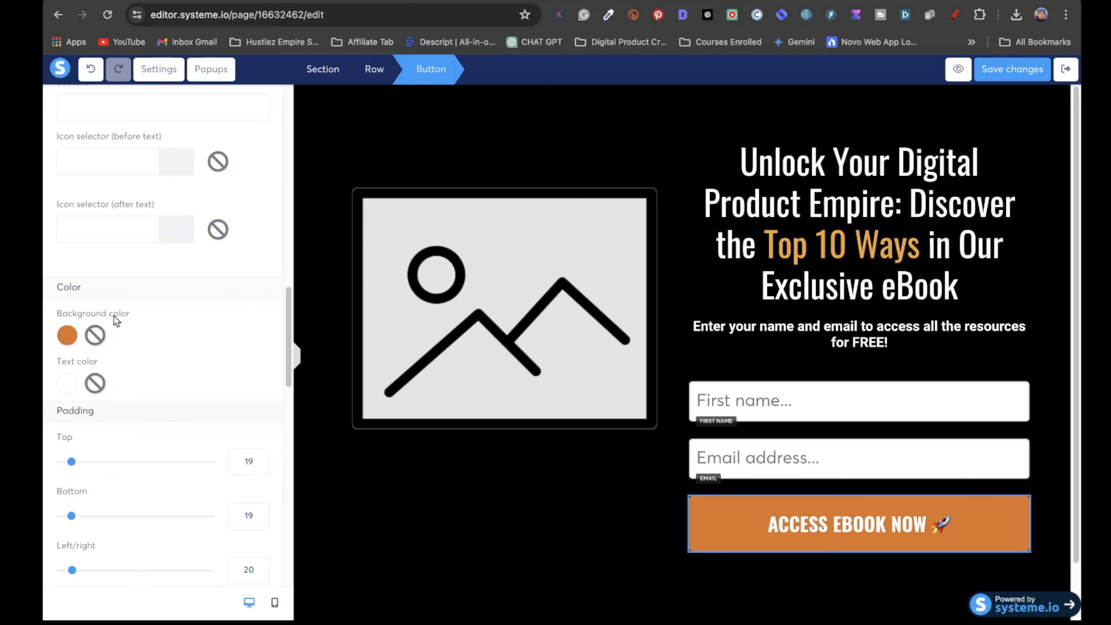
pyautogui.click(67, 337)
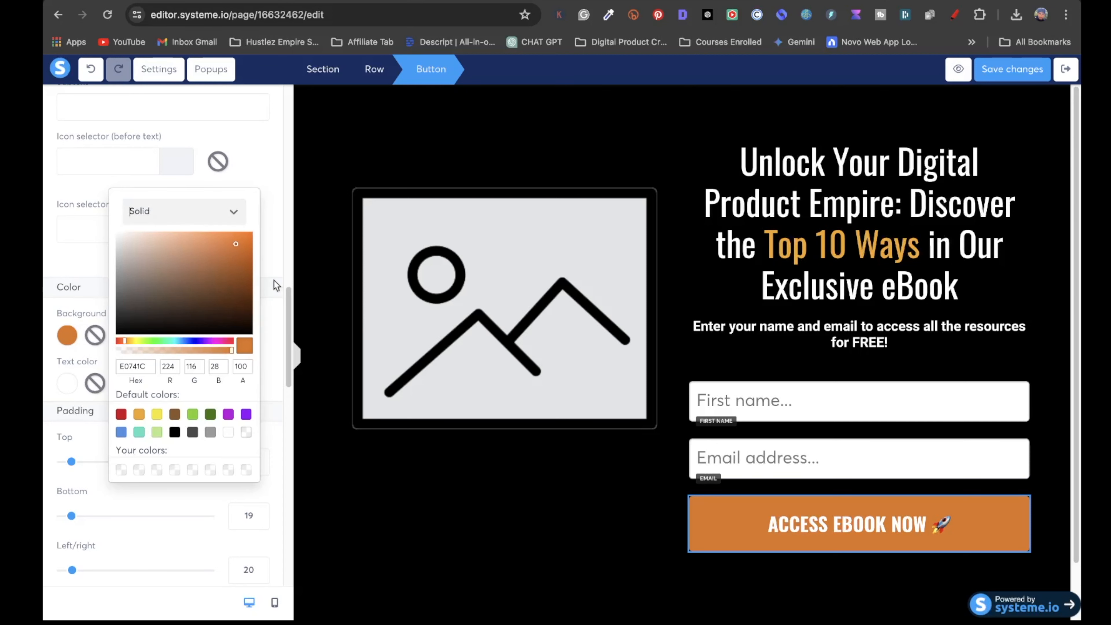
pyautogui.click(655, 473)
pyautogui.click(786, 525)
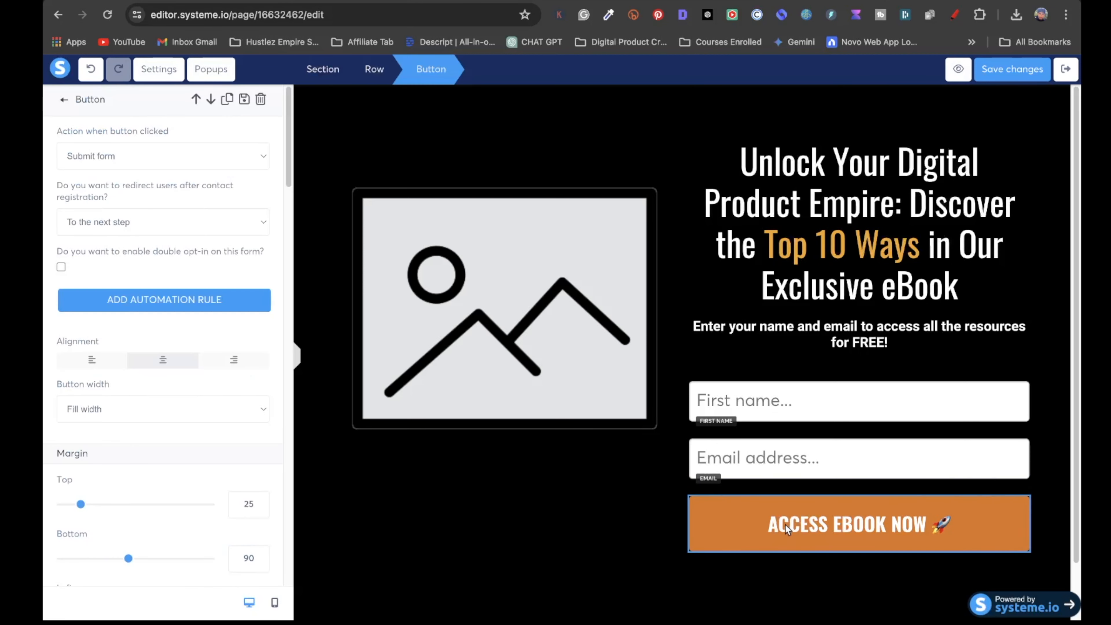
pyautogui.scroll(-10, 138, 359)
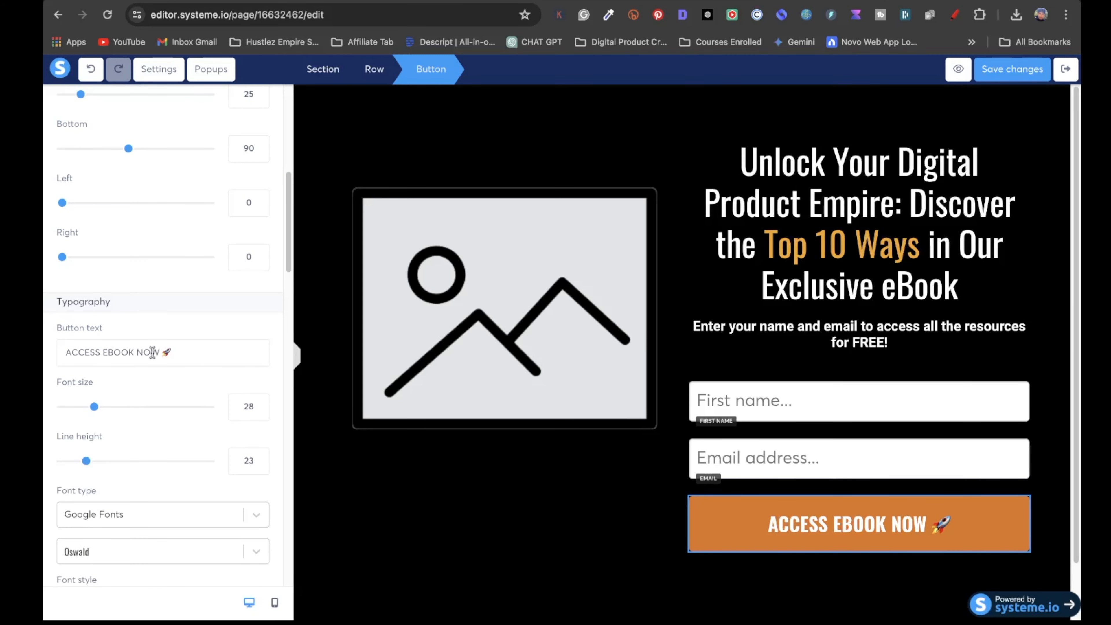
# Step: Examine the "ACCESS EBOOK NOW" button text with its rocket emoji and view the Facebook symbols page as an emoji source
pyautogui.moveTo(156, 353); pyautogui.dragTo(58, 355)
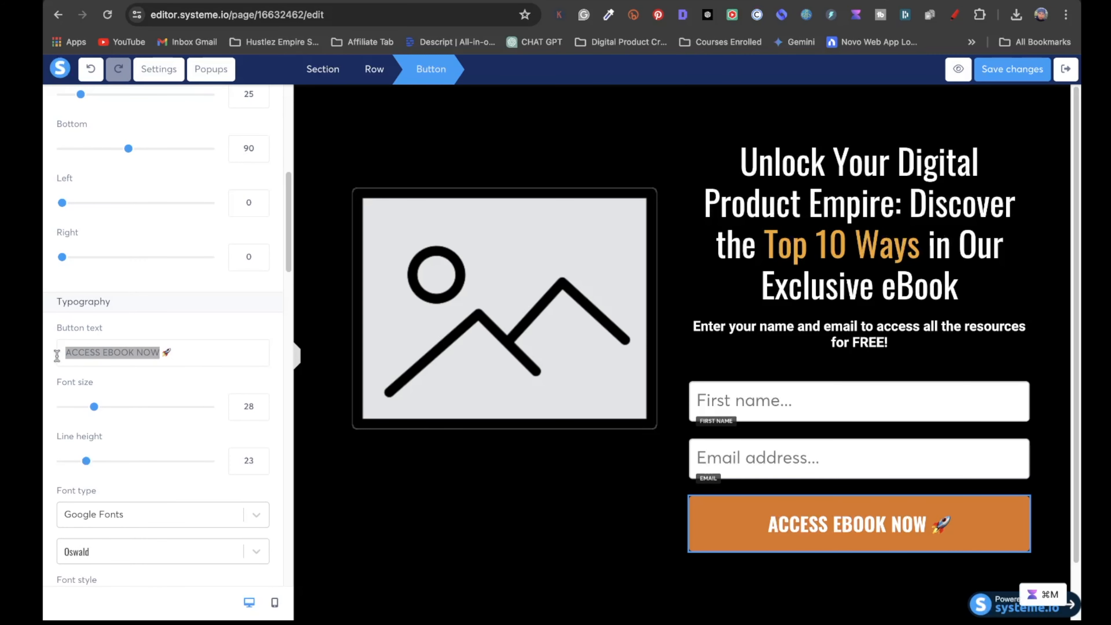
pyautogui.click(182, 358)
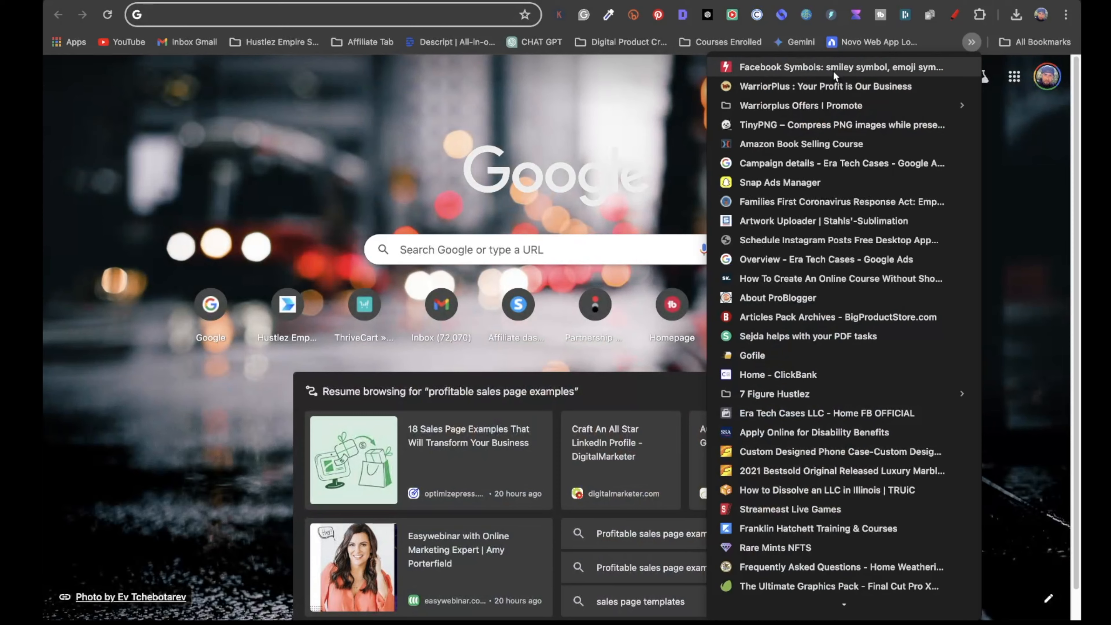
pyautogui.click(835, 72)
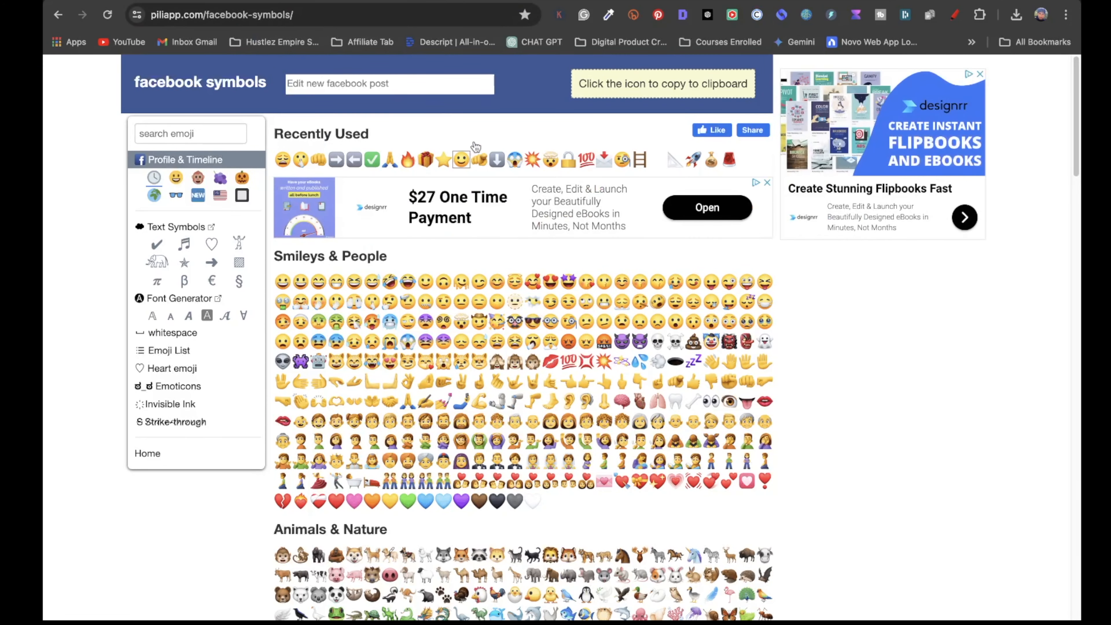
pyautogui.click(733, 0)
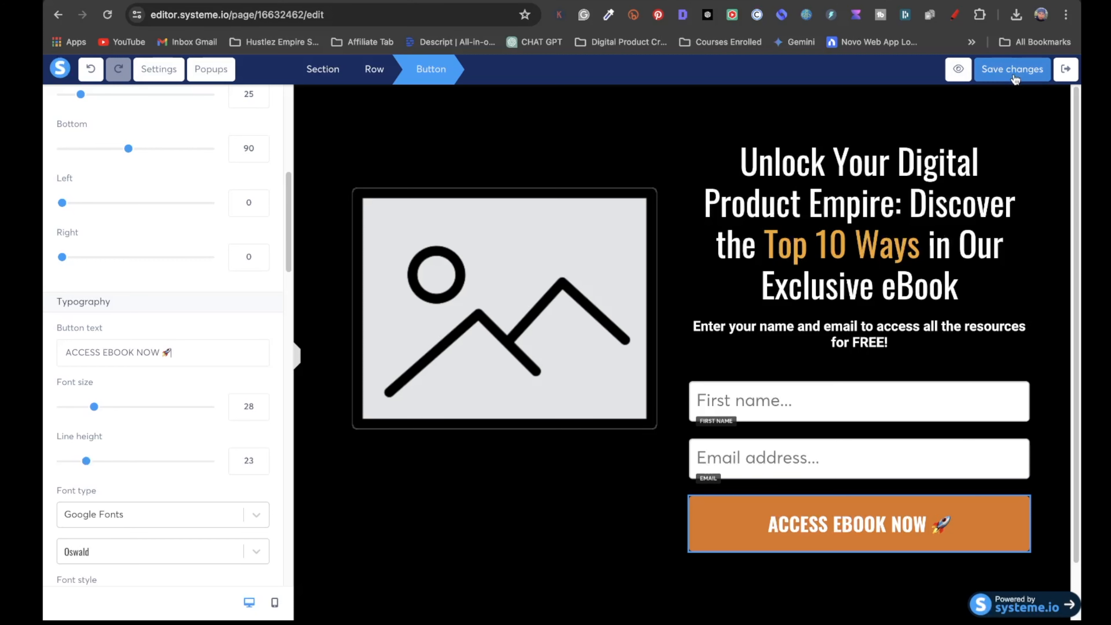
# Step: Exit the squeeze page editor without saving the changes
pyautogui.click(1066, 70)
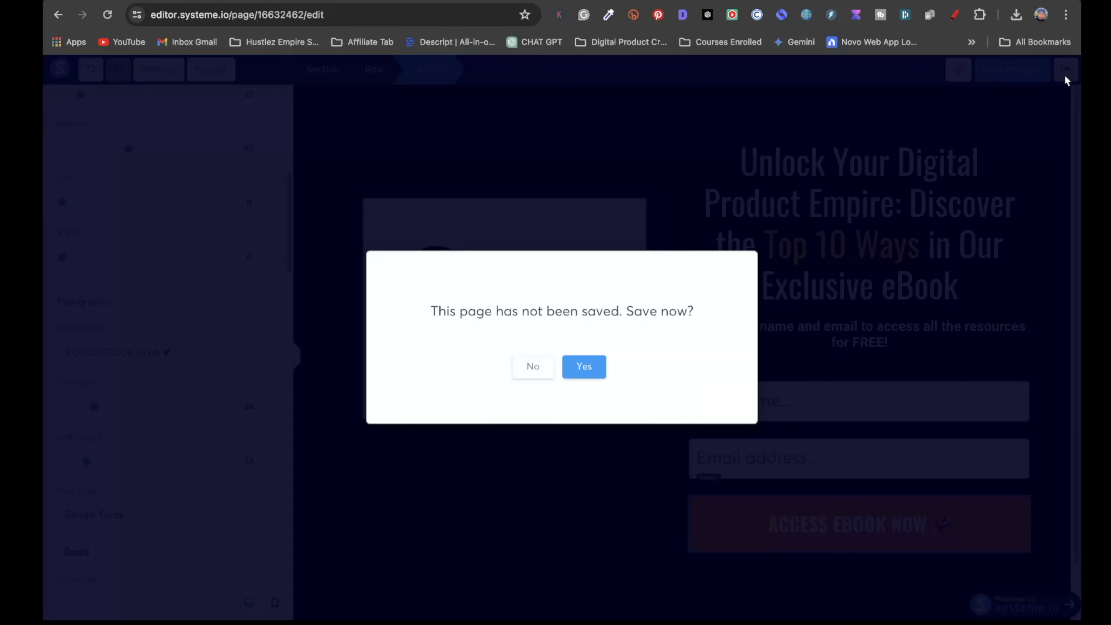
pyautogui.click(530, 368)
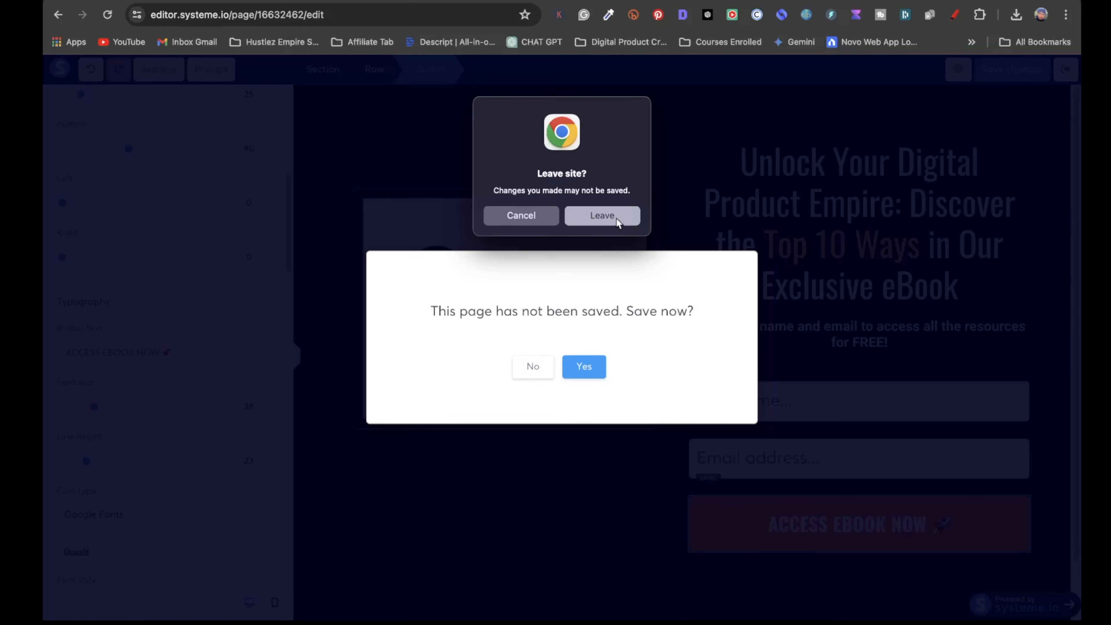
pyautogui.click(617, 221)
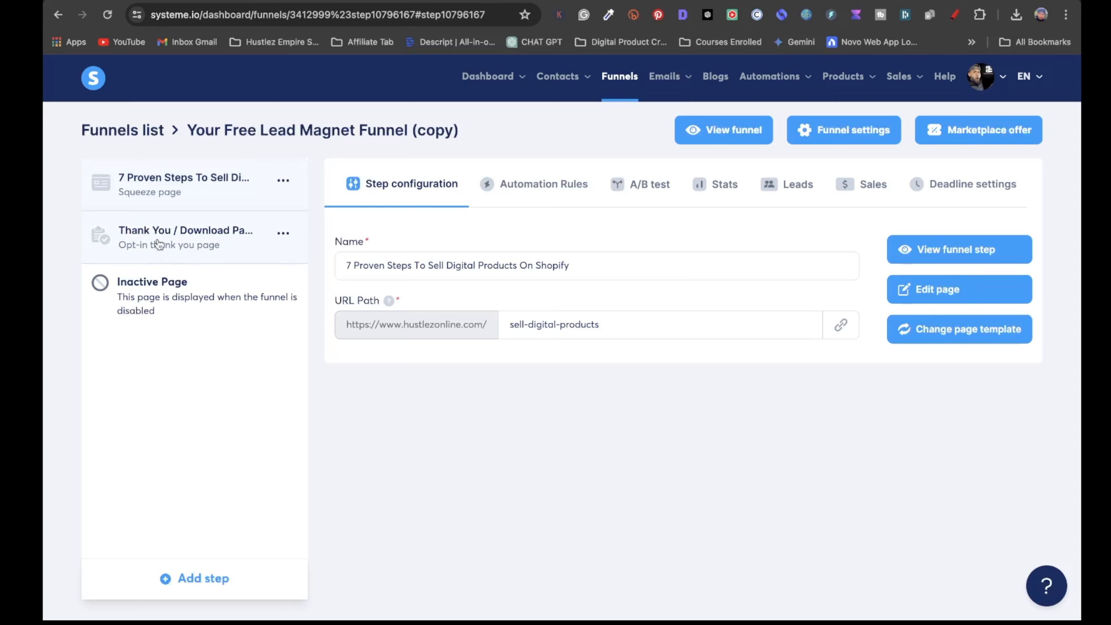
# Step: Review the name and URL path of the funnel's thank-you/download page and open that page for editing
pyautogui.click(159, 229)
pyautogui.moveTo(599, 267); pyautogui.dragTo(284, 272)
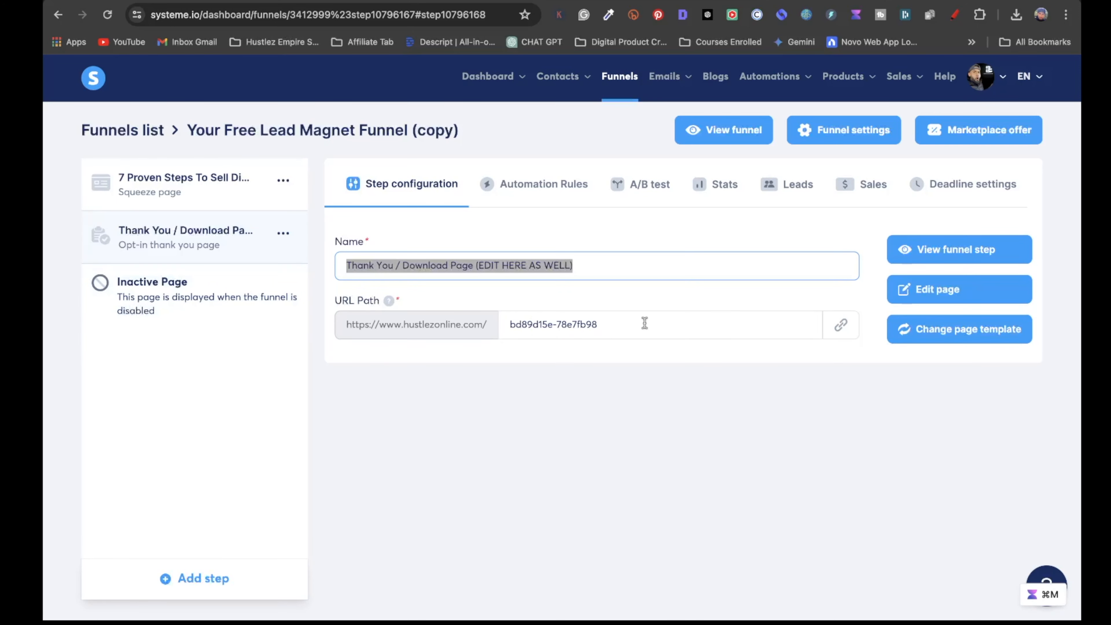
pyautogui.moveTo(645, 323); pyautogui.dragTo(481, 324)
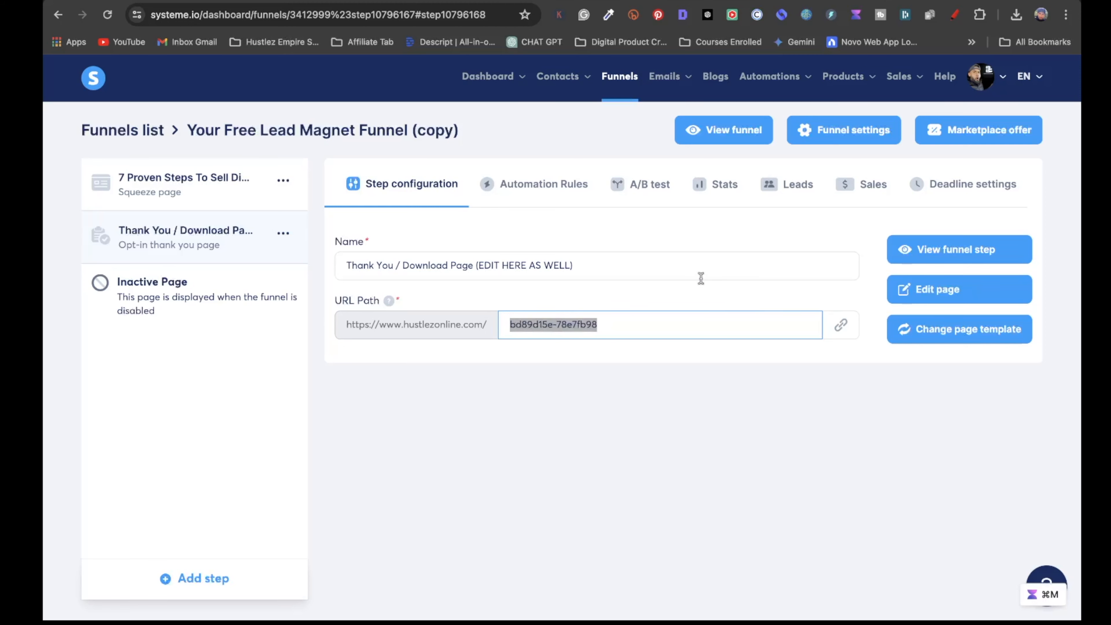
pyautogui.click(922, 292)
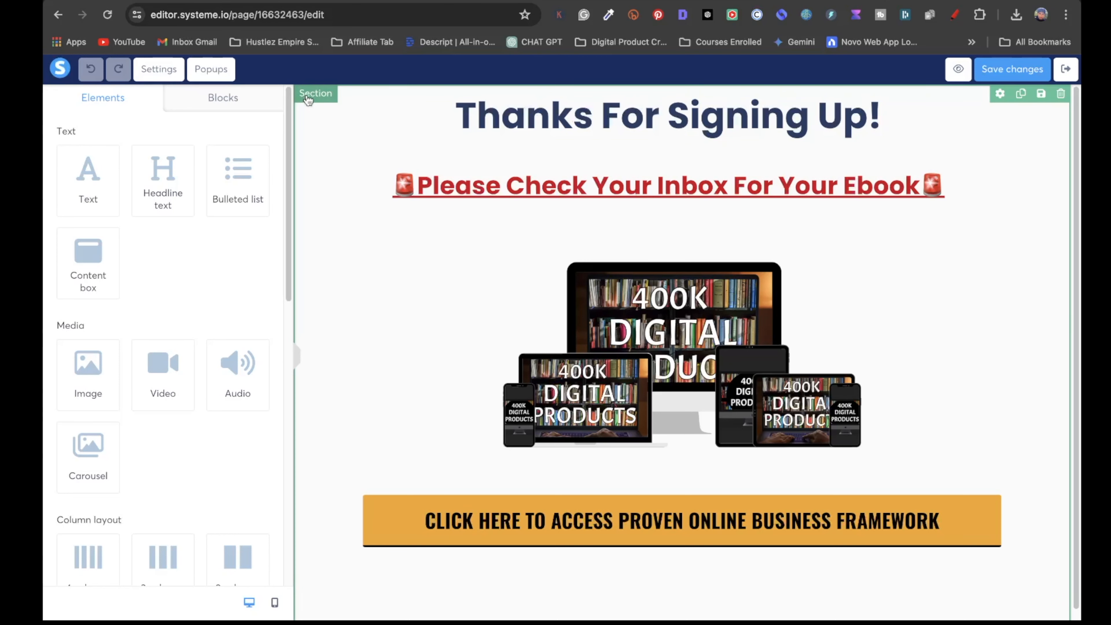
# Step: Try a black background on the thank-you page's section, set it to white (FFFFFF), and open the product mockup image's settings
pyautogui.click(308, 97)
pyautogui.click(68, 440)
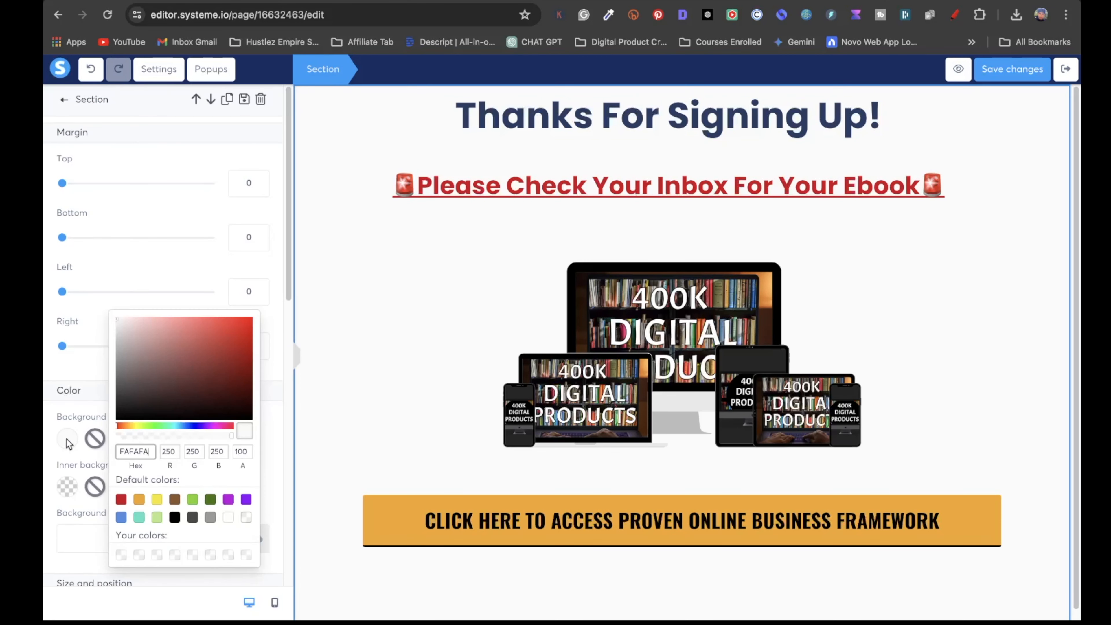
pyautogui.click(175, 517)
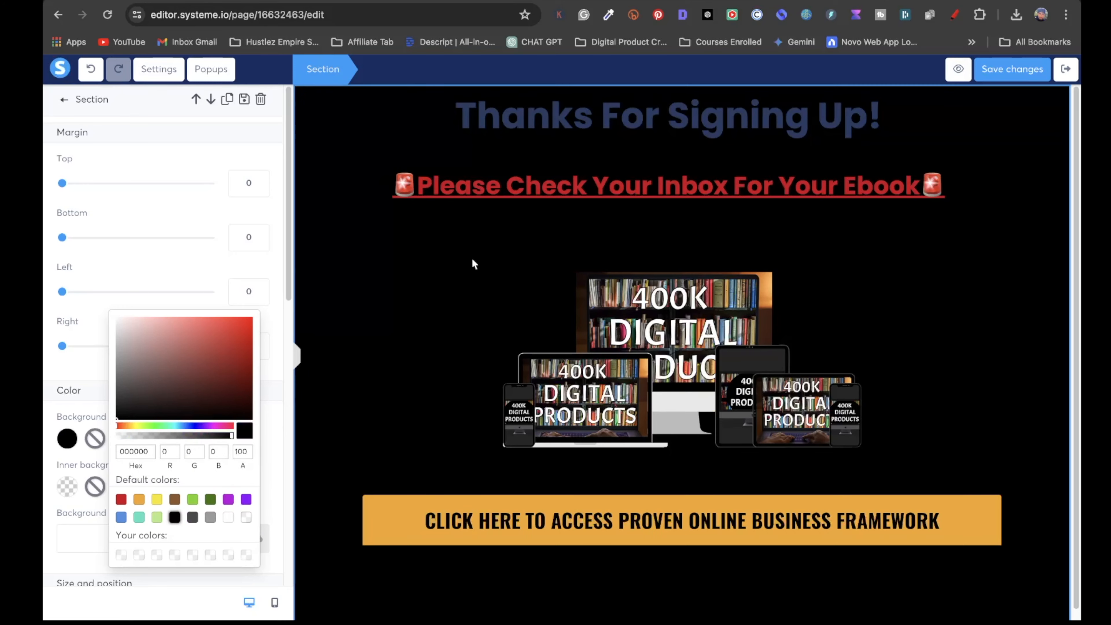
pyautogui.click(228, 518)
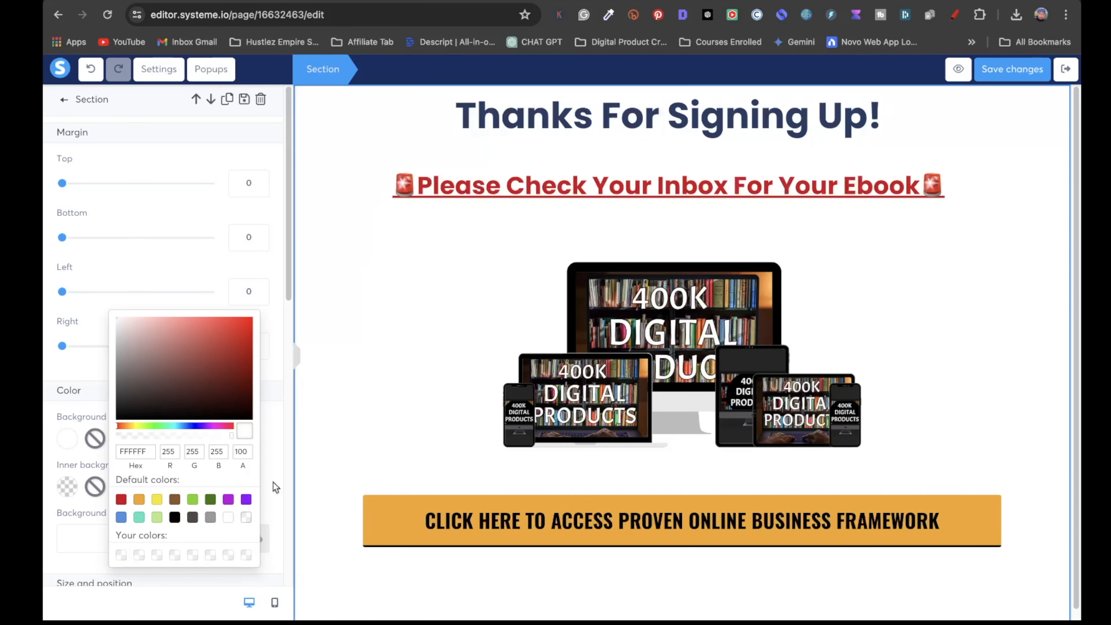
pyautogui.click(636, 305)
pyautogui.click(611, 357)
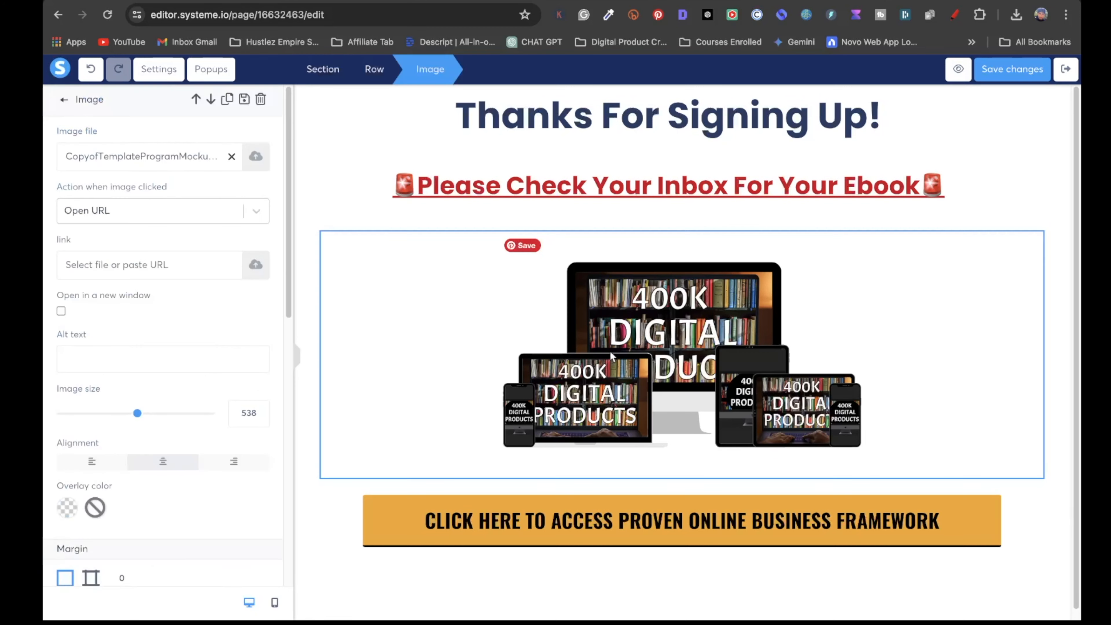
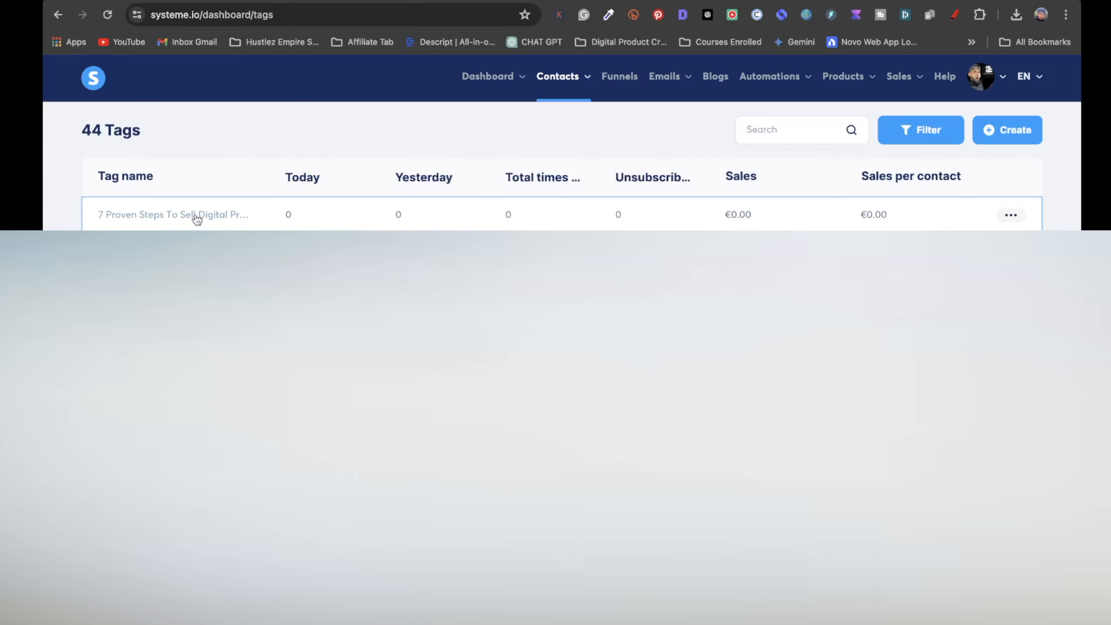
# Step: View the form for creating a contact tag and close it without creating one
pyautogui.click(1002, 130)
pyautogui.click(452, 353)
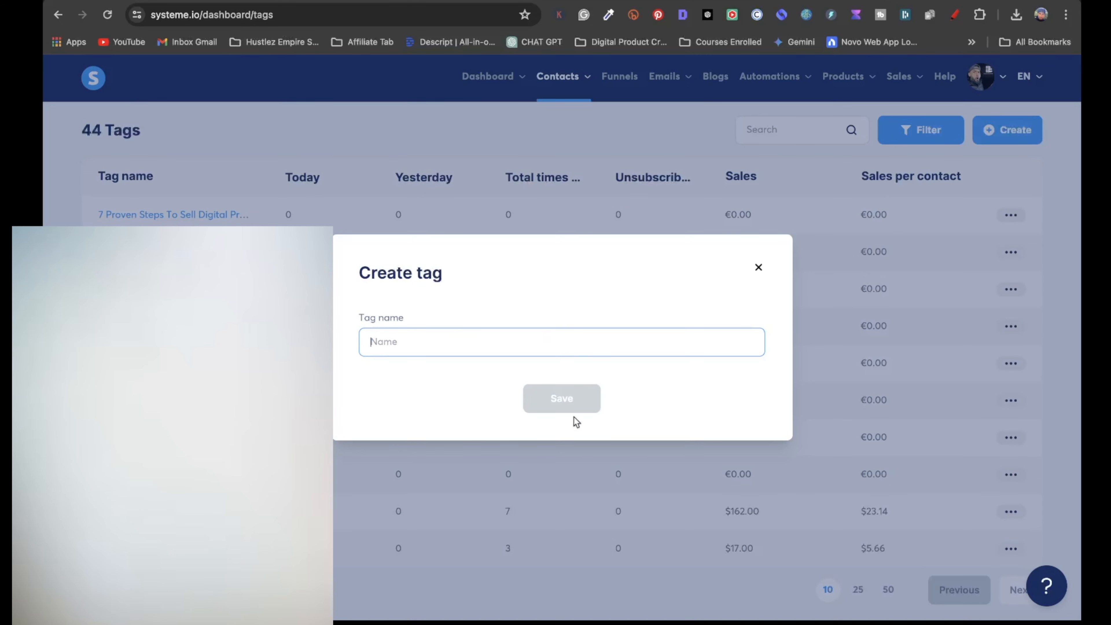
pyautogui.click(758, 268)
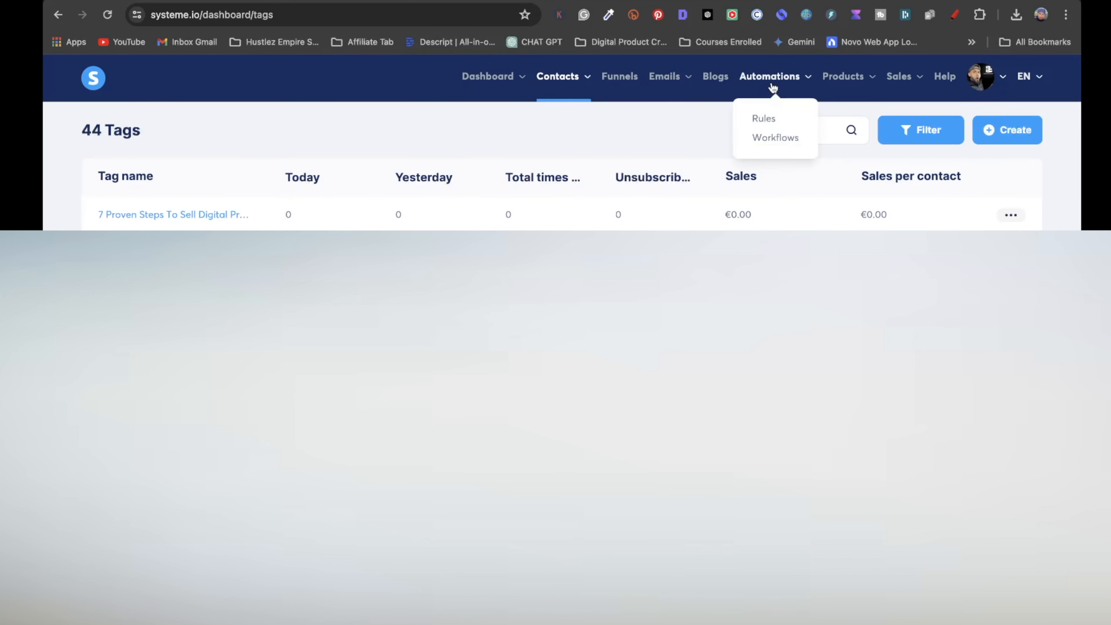
# Step: Create an email campaign with "7 Proven Steps To Sell Digital Products On Shopify" as both its name and description
pyautogui.moveTo(667, 90)
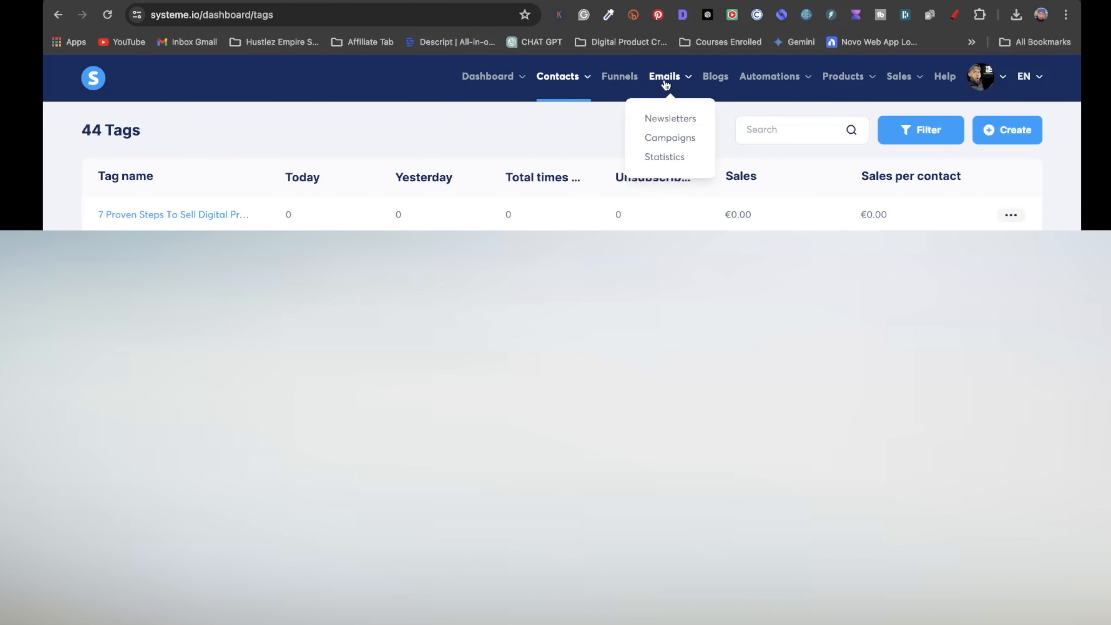
pyautogui.click(678, 139)
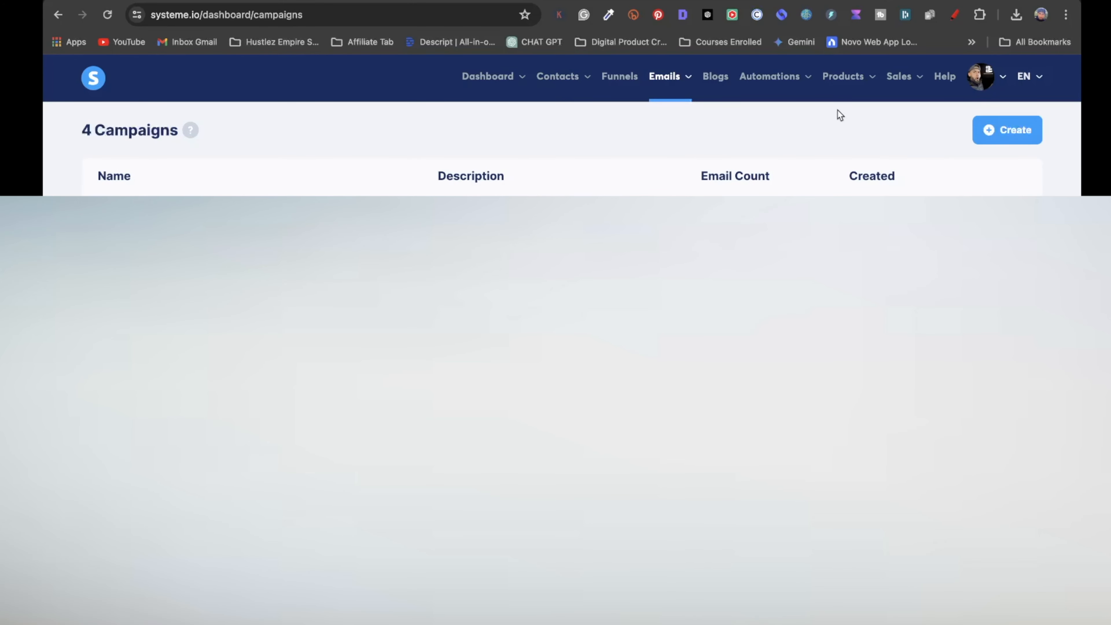
pyautogui.click(1007, 130)
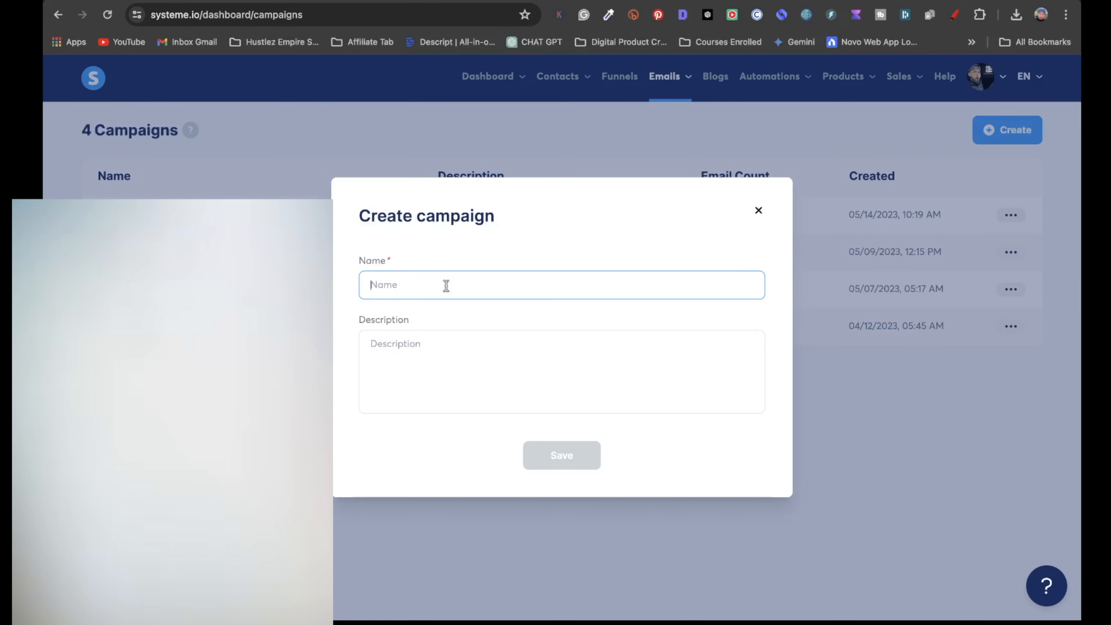
pyautogui.write('7 Proven Steps To Sell Digital Products On Shopify')
pyautogui.click(414, 342)
pyautogui.write('7 Proven Steps To Sell Digital Products On Shopify')
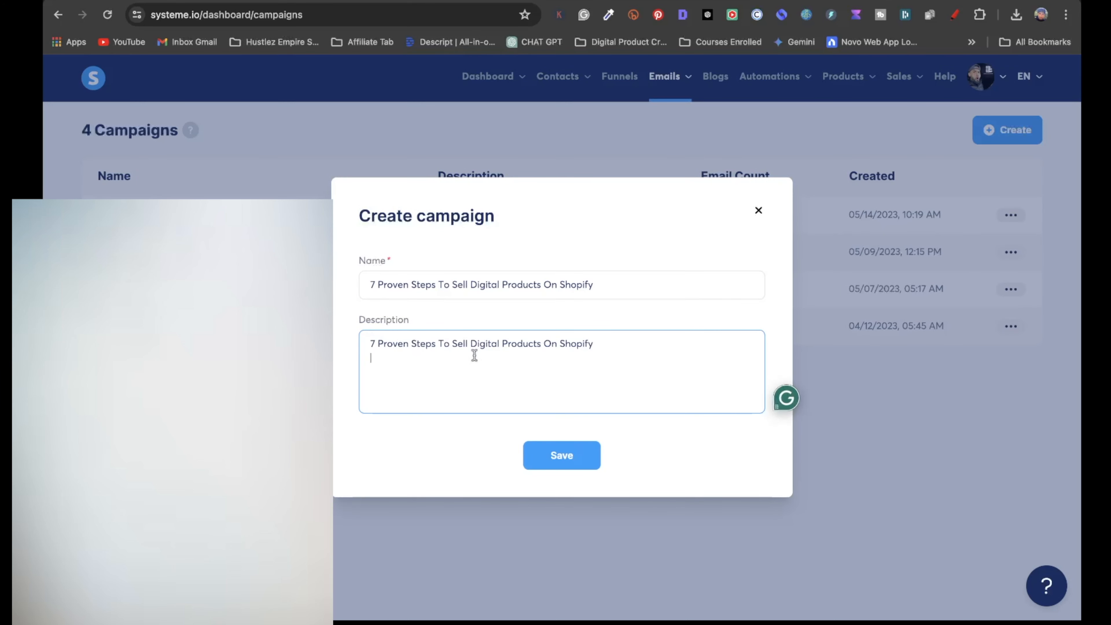
pyautogui.click(571, 450)
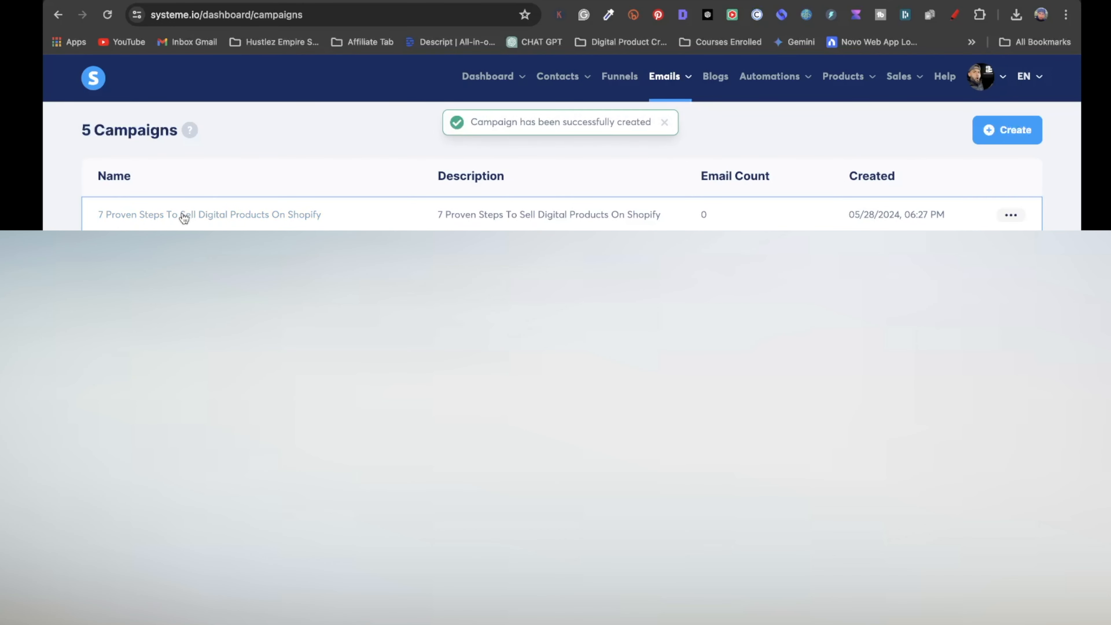
# Step: Create a campaign step in the new campaign with the subject "HERE is Your [FREE EBOOK]" copied from the Google Docs email template
pyautogui.click(184, 218)
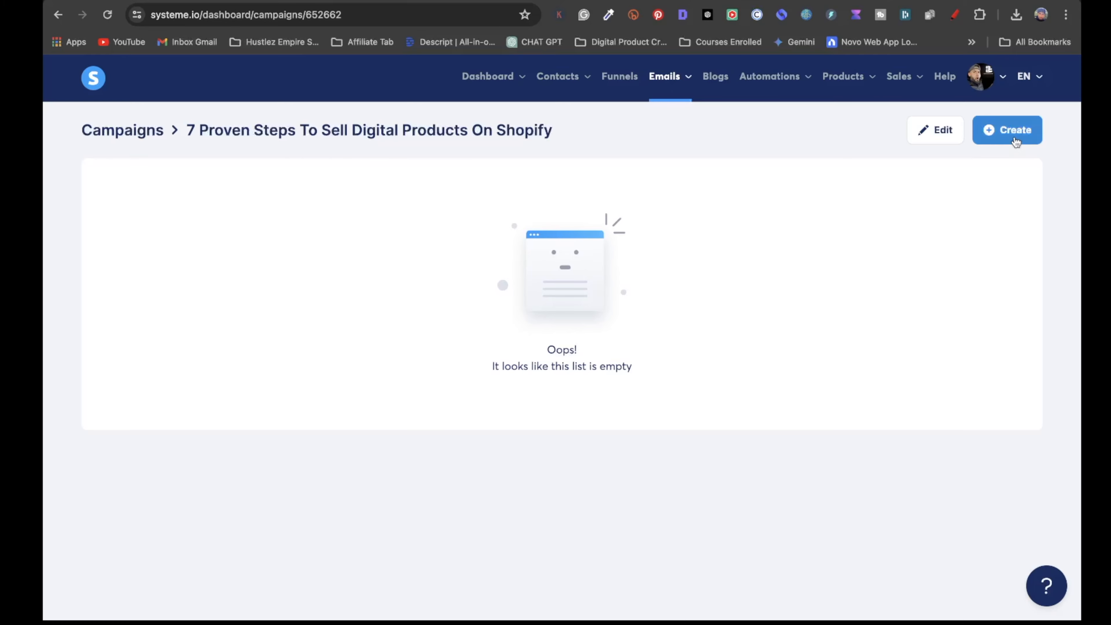
pyautogui.click(1018, 140)
pyautogui.click(405, 255)
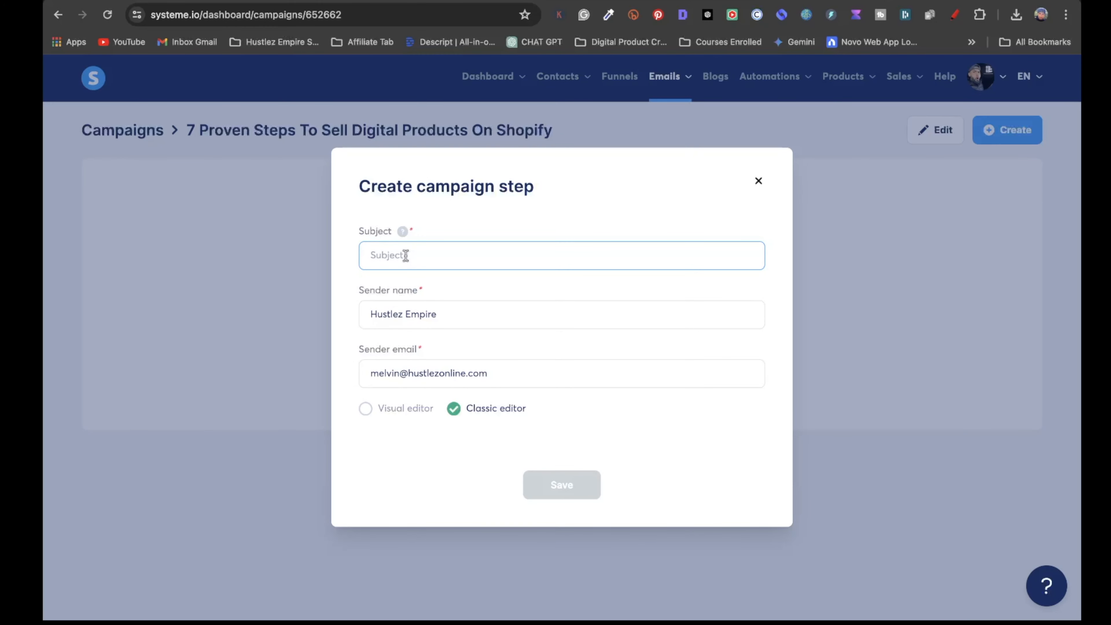
pyautogui.click(647, 1)
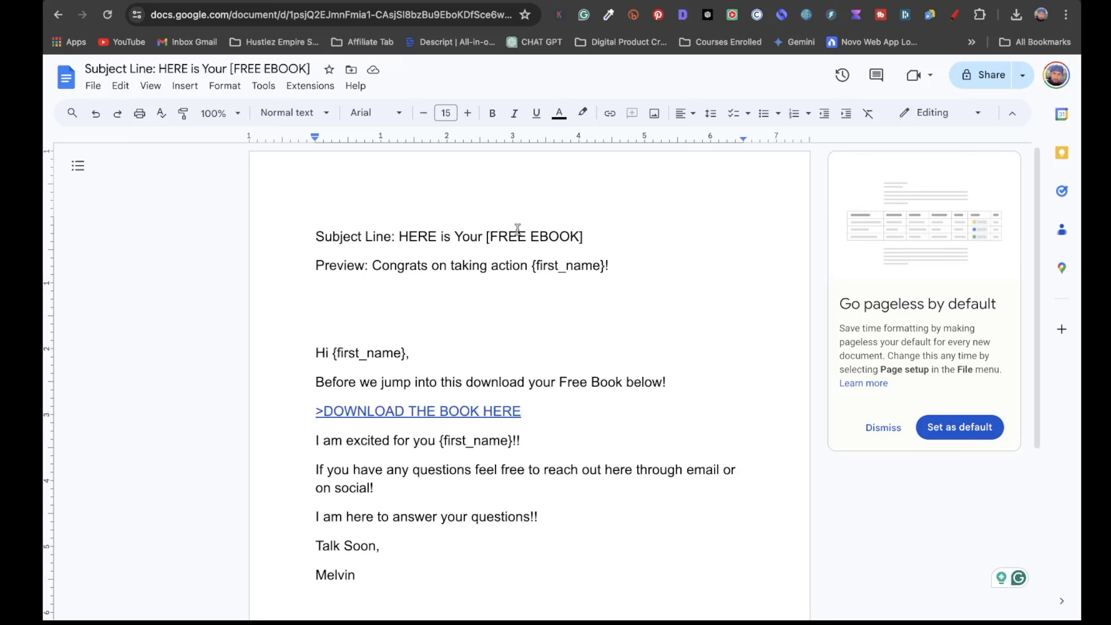
pyautogui.moveTo(586, 239); pyautogui.dragTo(399, 228)
pyautogui.press('super+c')
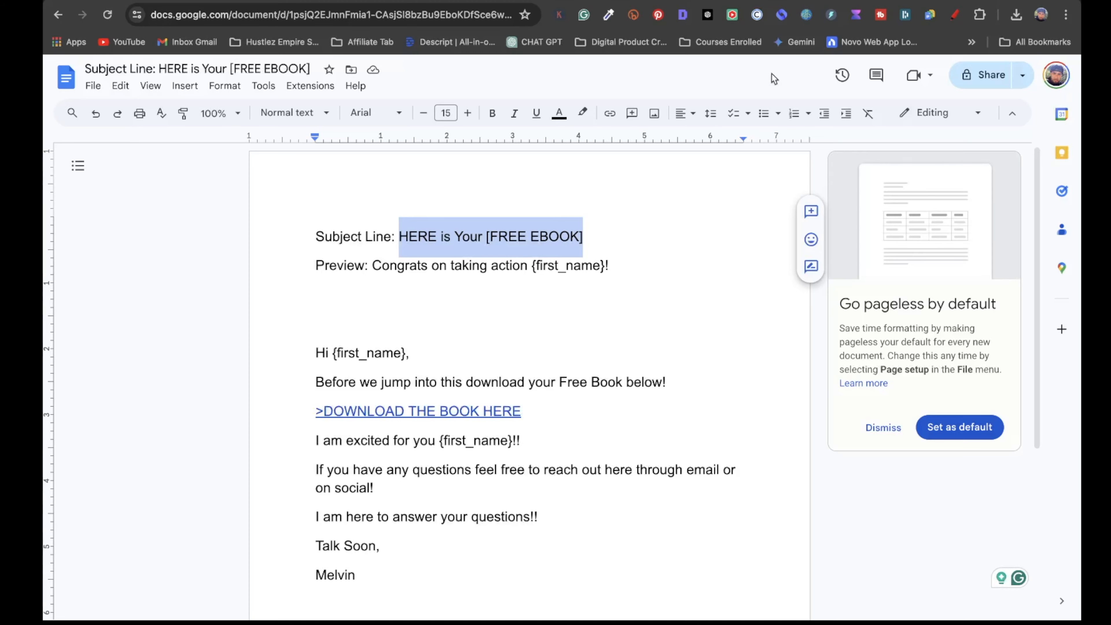
pyautogui.click(783, 1)
pyautogui.press('super+v')
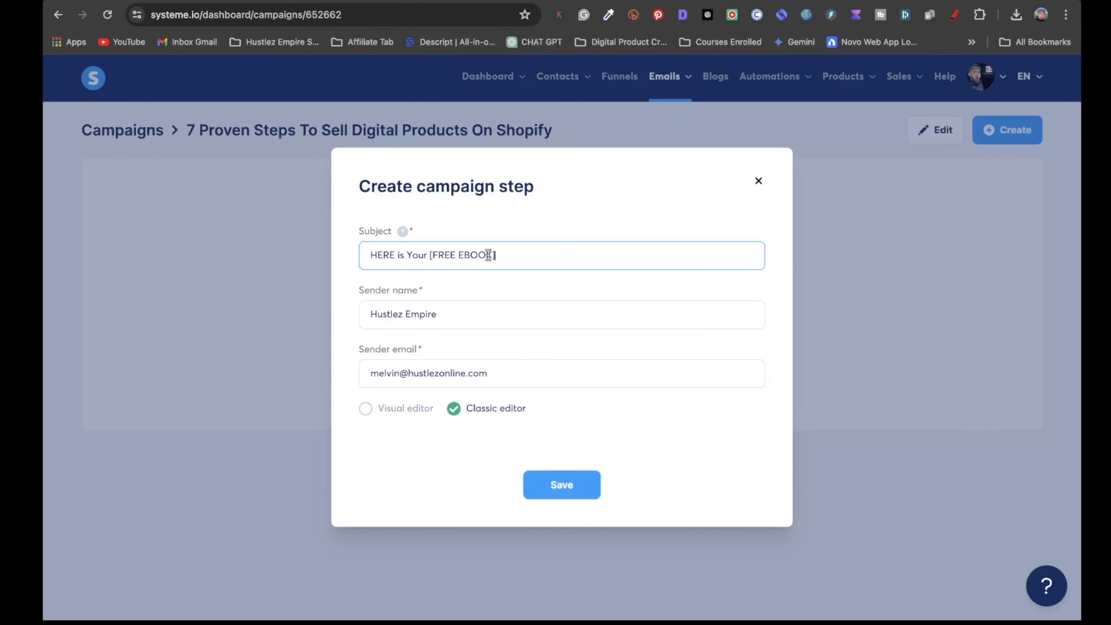
pyautogui.click(560, 483)
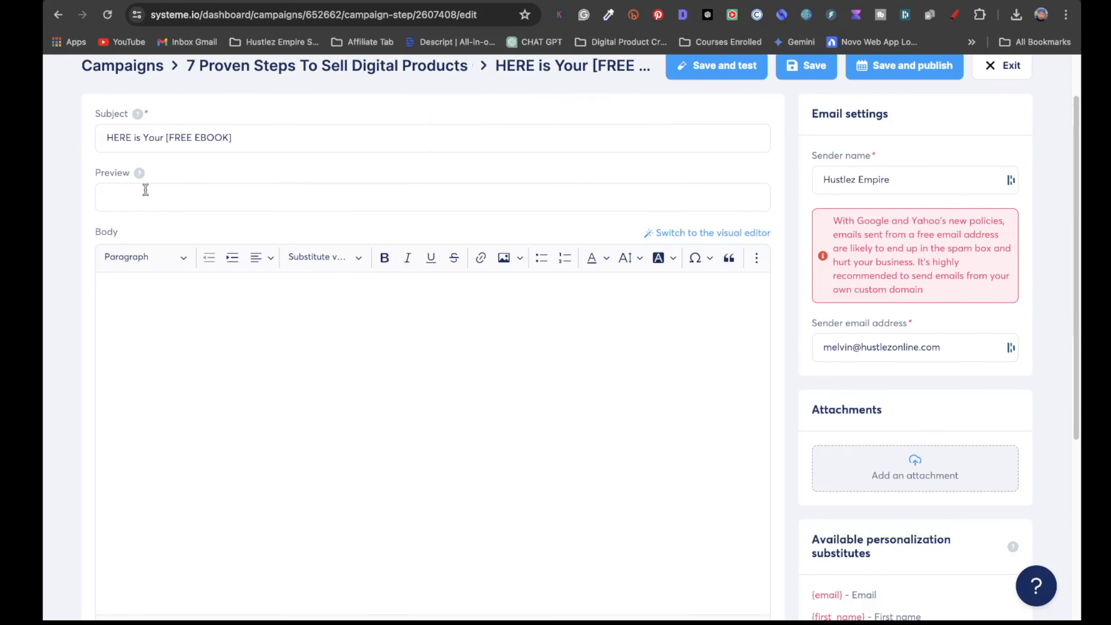
# Step: Fill the email's preview with "Congrats on taking action {first_name}!" copied from the Google Docs template
pyautogui.click(138, 195)
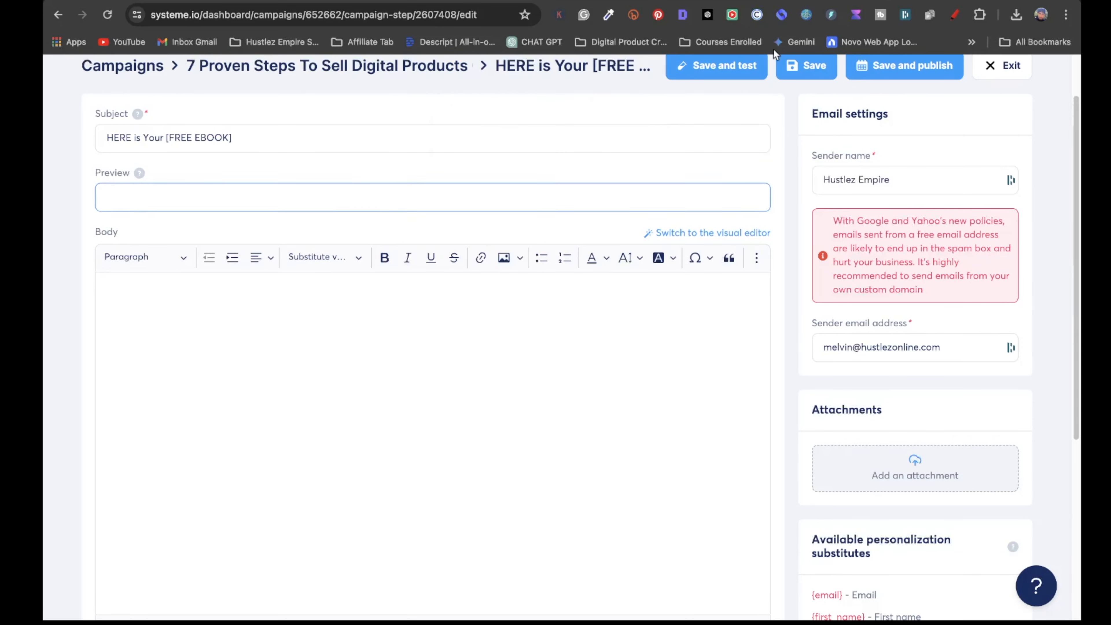
pyautogui.click(910, 0)
pyautogui.moveTo(618, 266); pyautogui.dragTo(372, 270)
pyautogui.hotkey('ctrl', 'c')
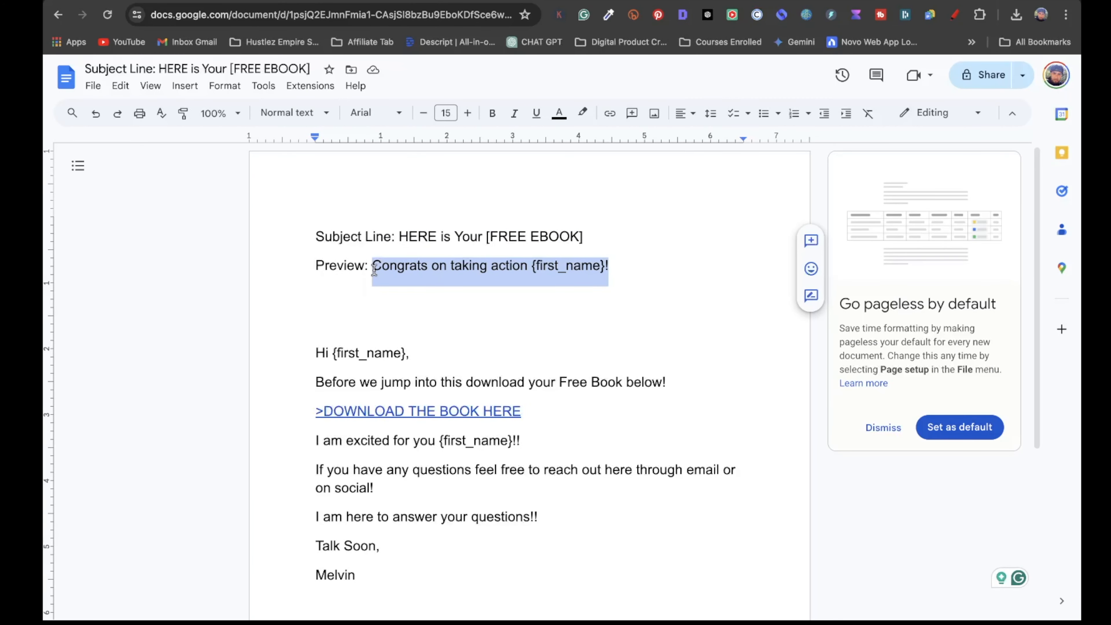
pyautogui.click(822, 2)
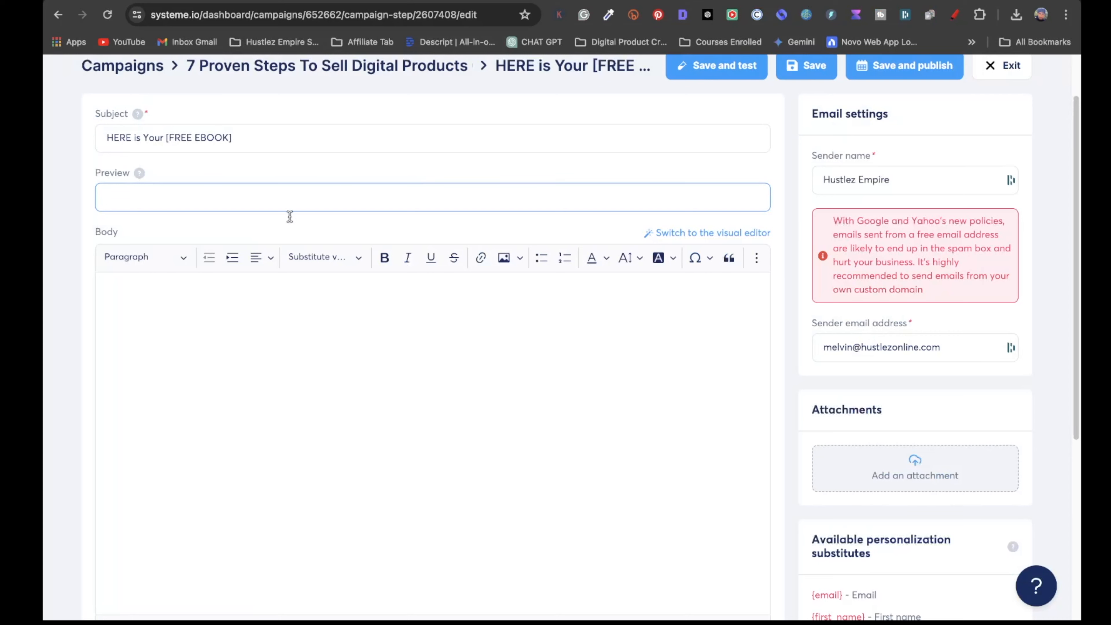
pyautogui.hotkey('ctrl', 'v')
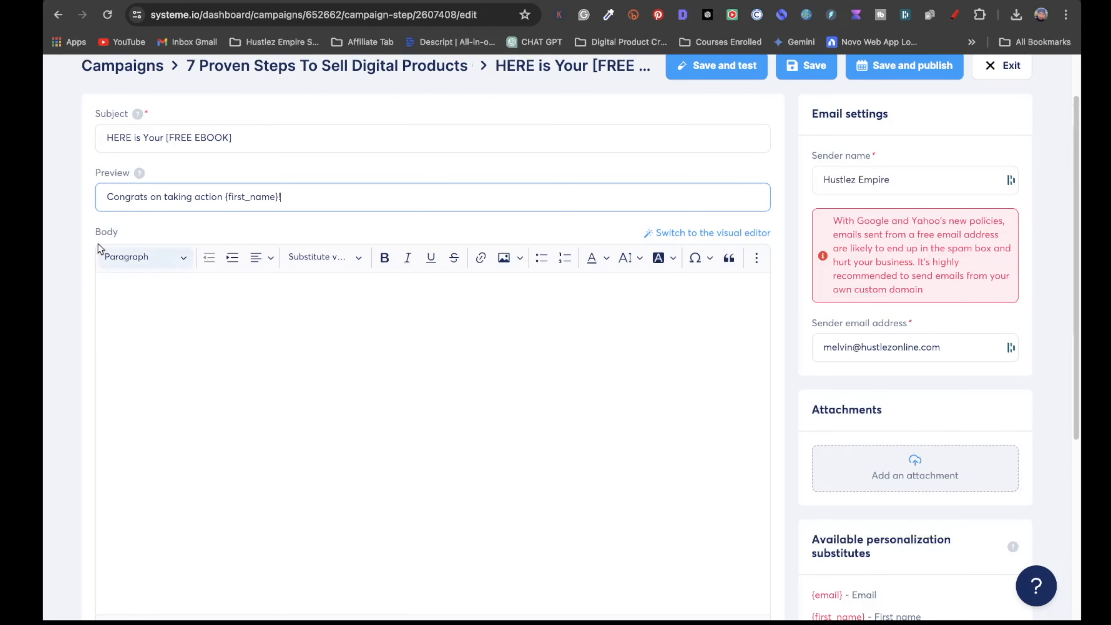
# Step: Fill the email's body with the message from "Hi {first_name}," through the sign-off, copied from the Google Docs template
pyautogui.click(143, 295)
pyautogui.click(897, 4)
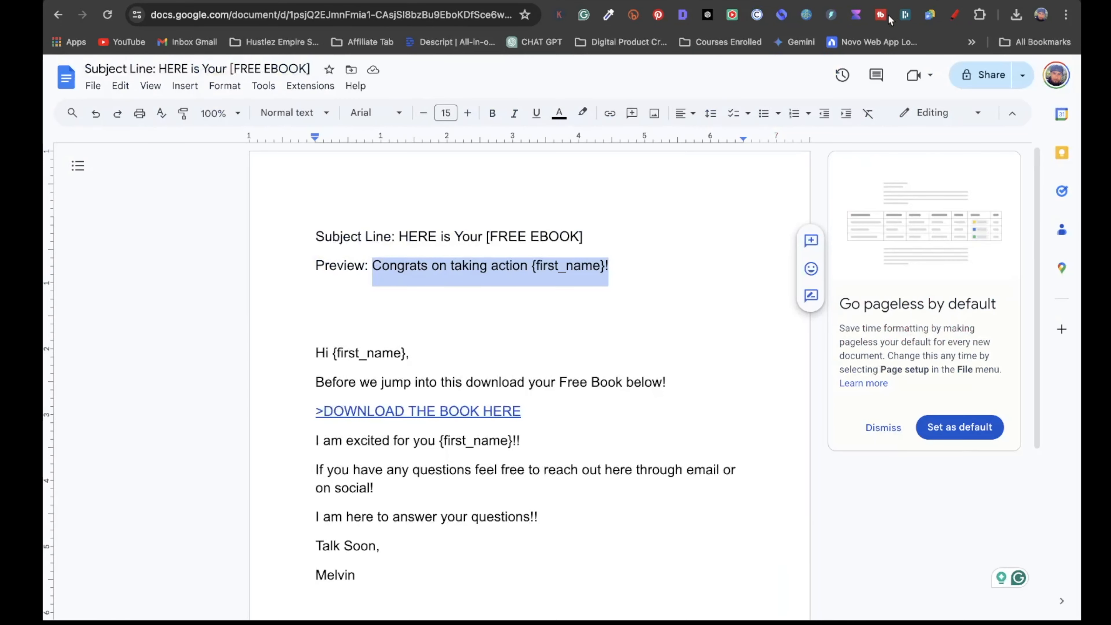
pyautogui.moveTo(315, 350); pyautogui.dragTo(377, 575)
pyautogui.hotkey('ctrl', 'c')
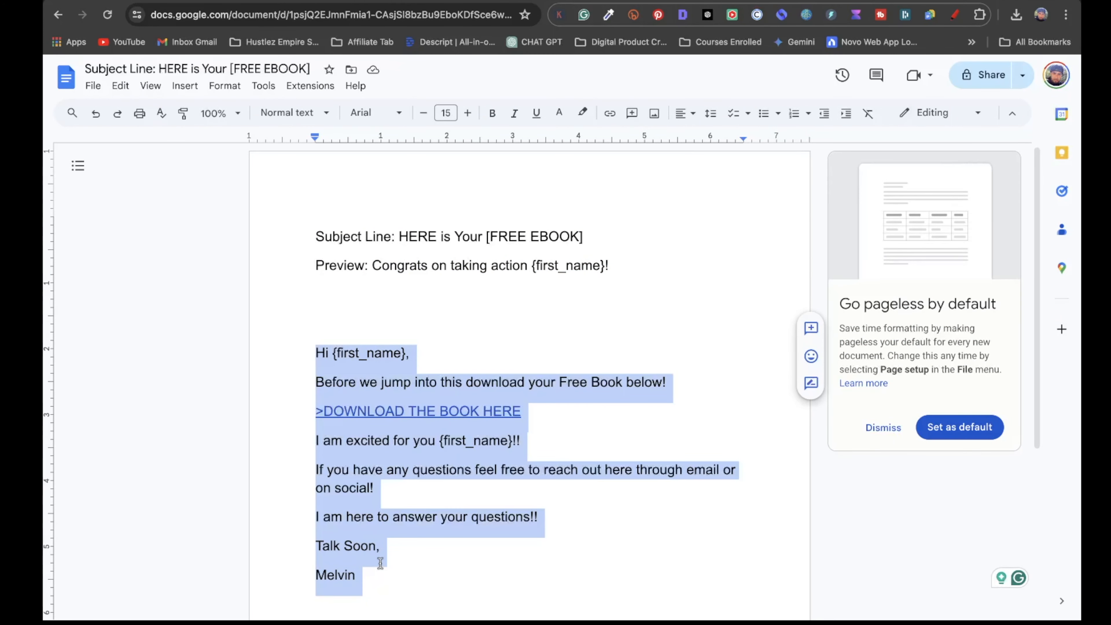
pyautogui.click(744, 3)
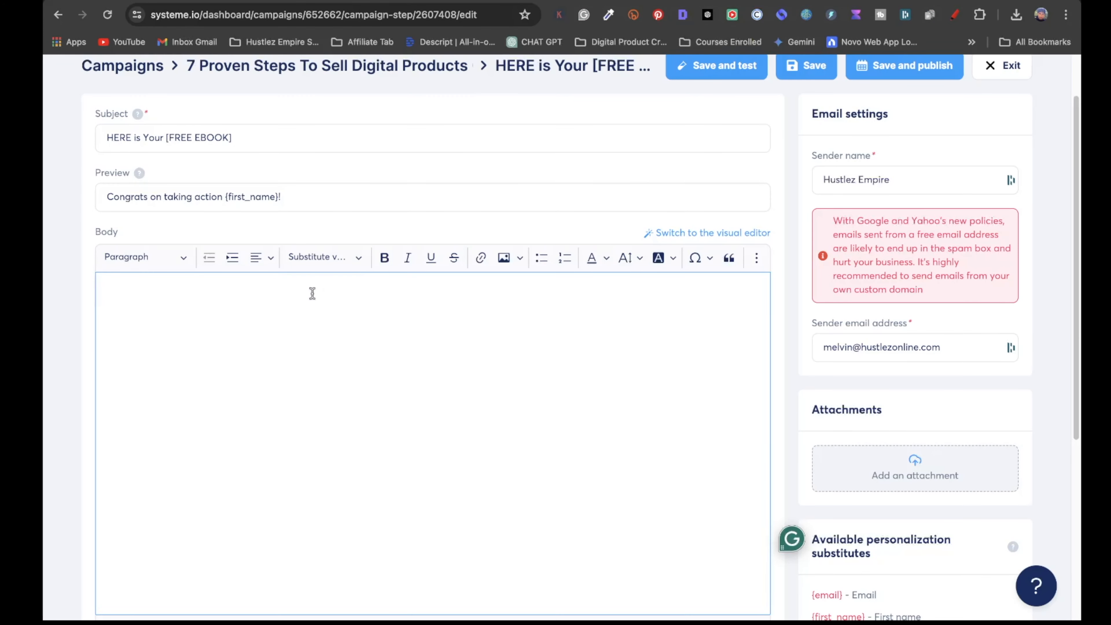
pyautogui.hotkey('ctrl', 'v')
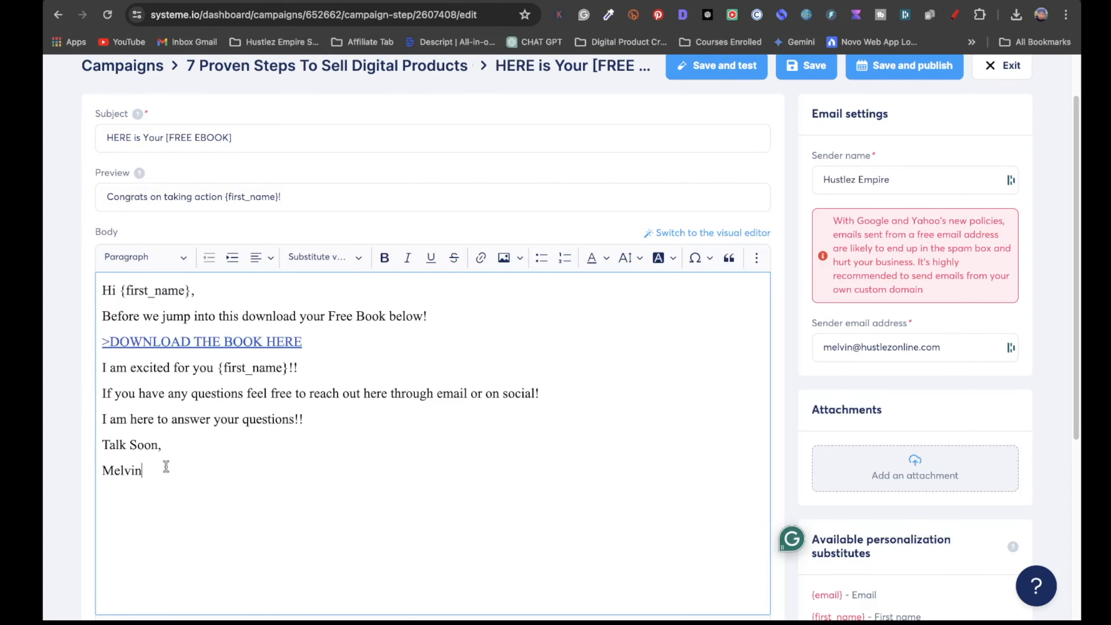
# Step: Set the font size of the email's entire body text to 20
pyautogui.hotkey('ctrl', 'a')
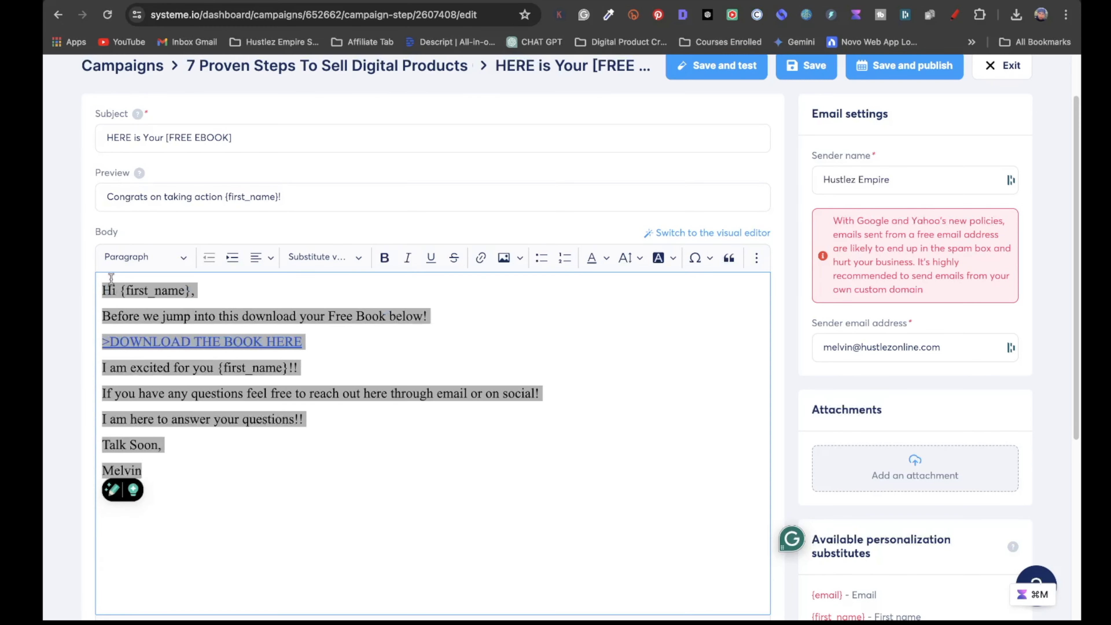
pyautogui.click(638, 259)
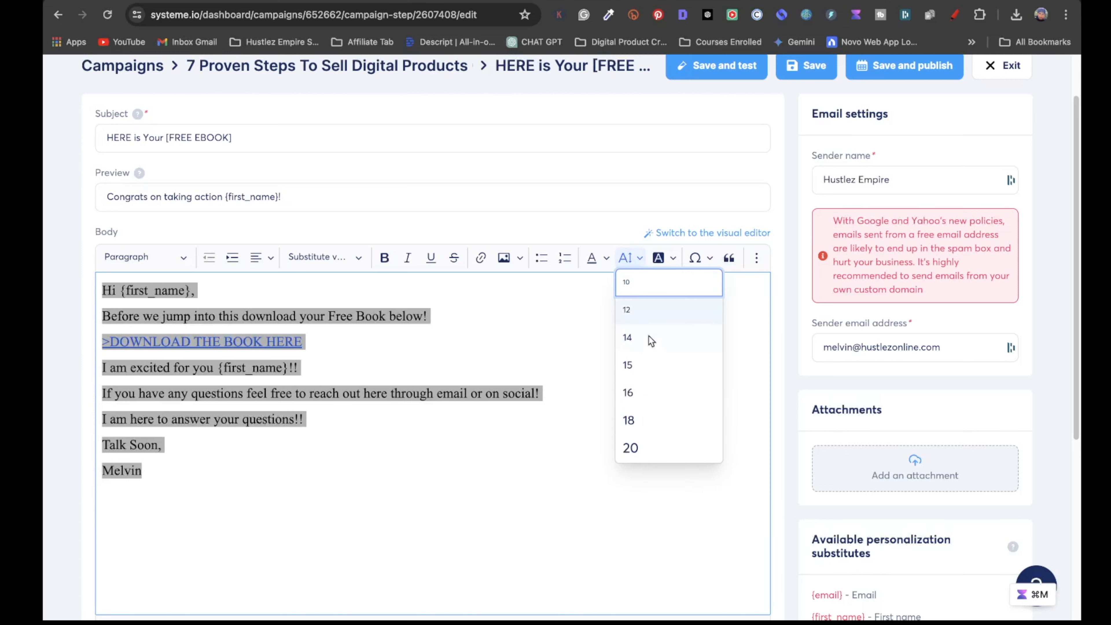
pyautogui.click(640, 420)
pyautogui.click(638, 258)
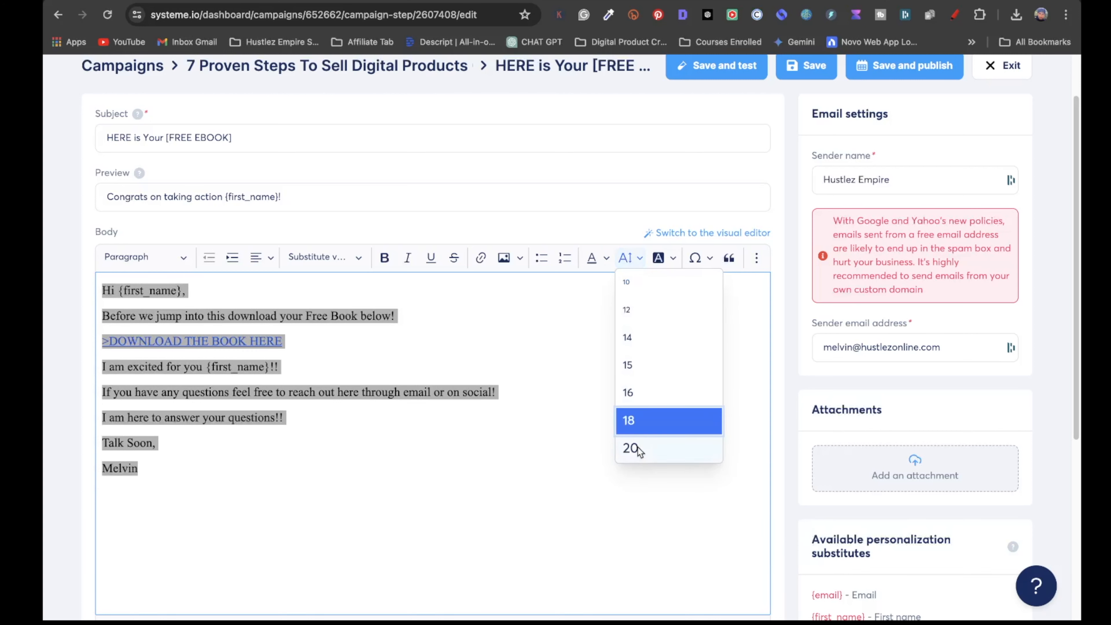
pyautogui.click(638, 448)
pyautogui.click(234, 465)
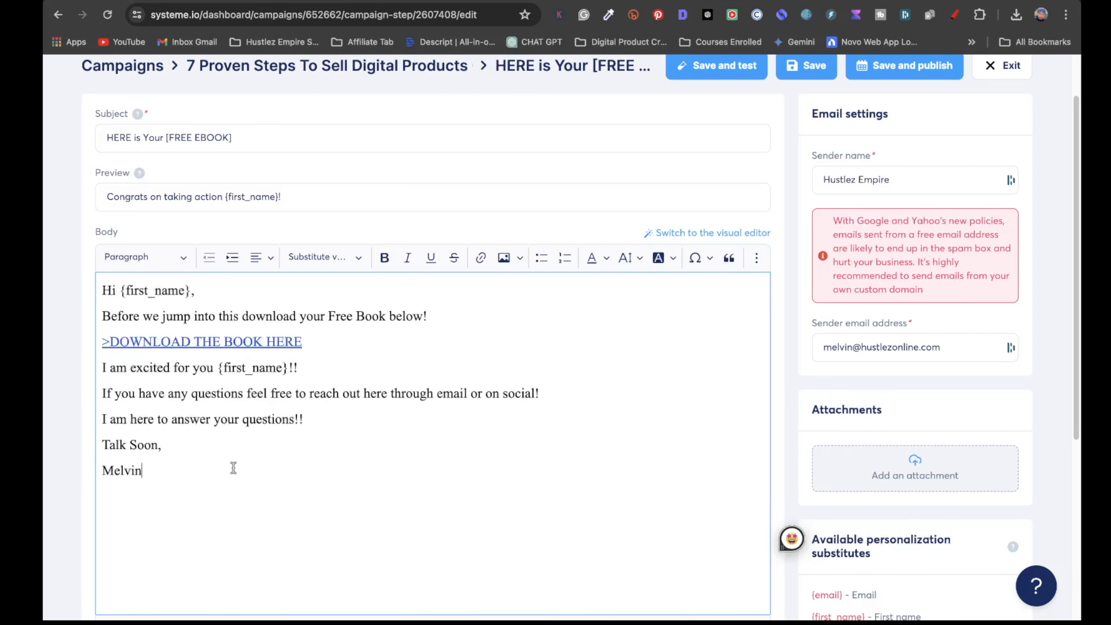
# Step: Replace the link URL of ">DOWNLOAD THE BOOK HERE" with the eBook PDF's share link copied from Google Drive
pyautogui.moveTo(303, 341); pyautogui.dragTo(112, 341)
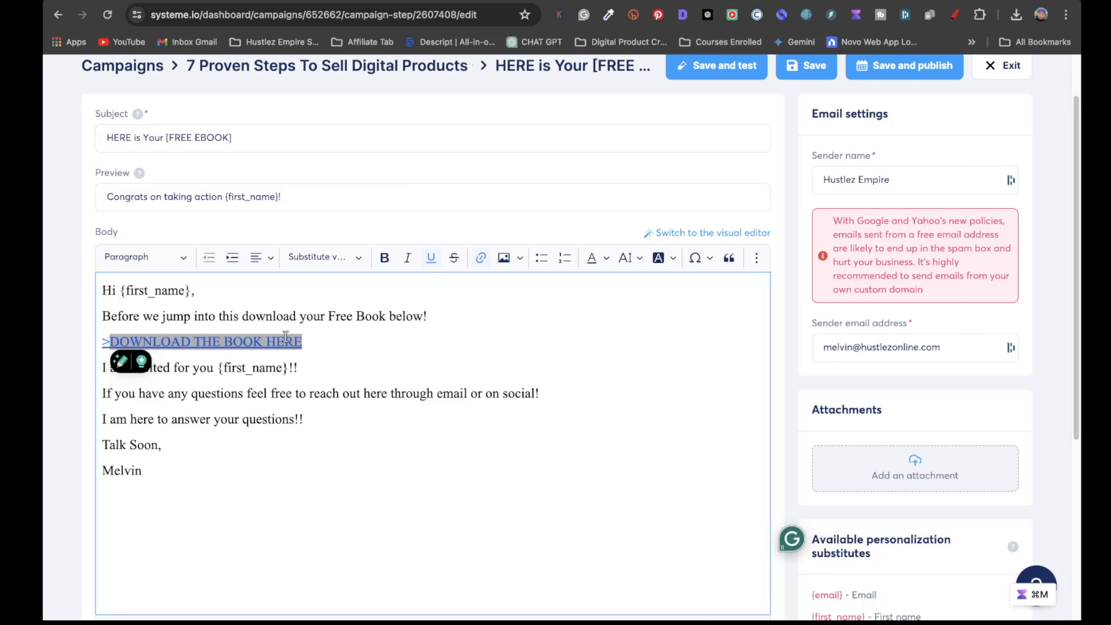
pyautogui.tripleClick(327, 340)
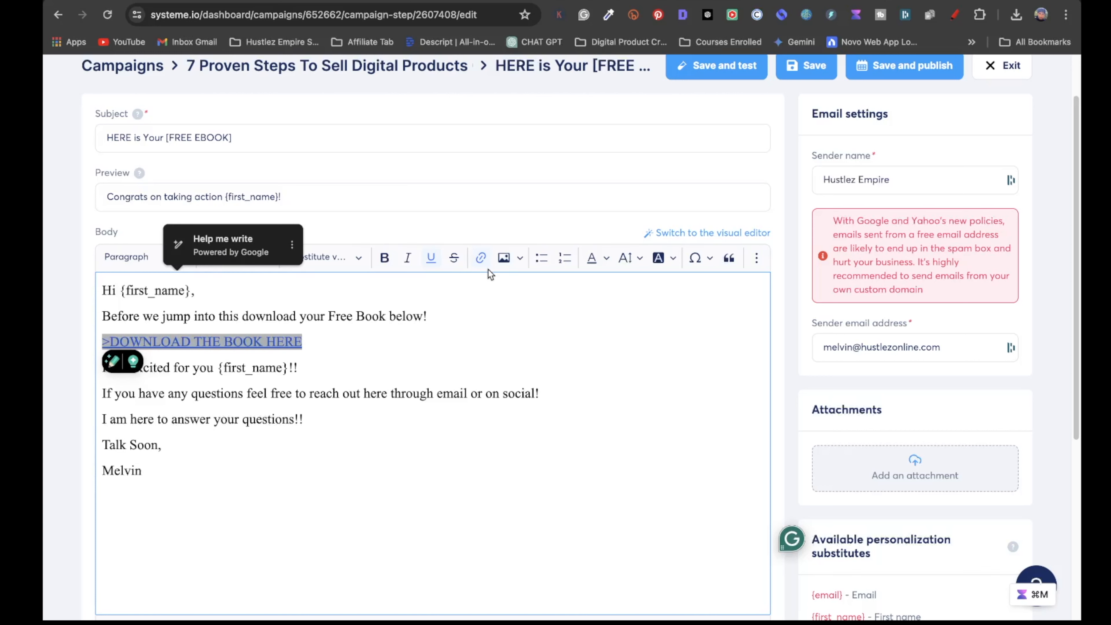
pyautogui.click(480, 257)
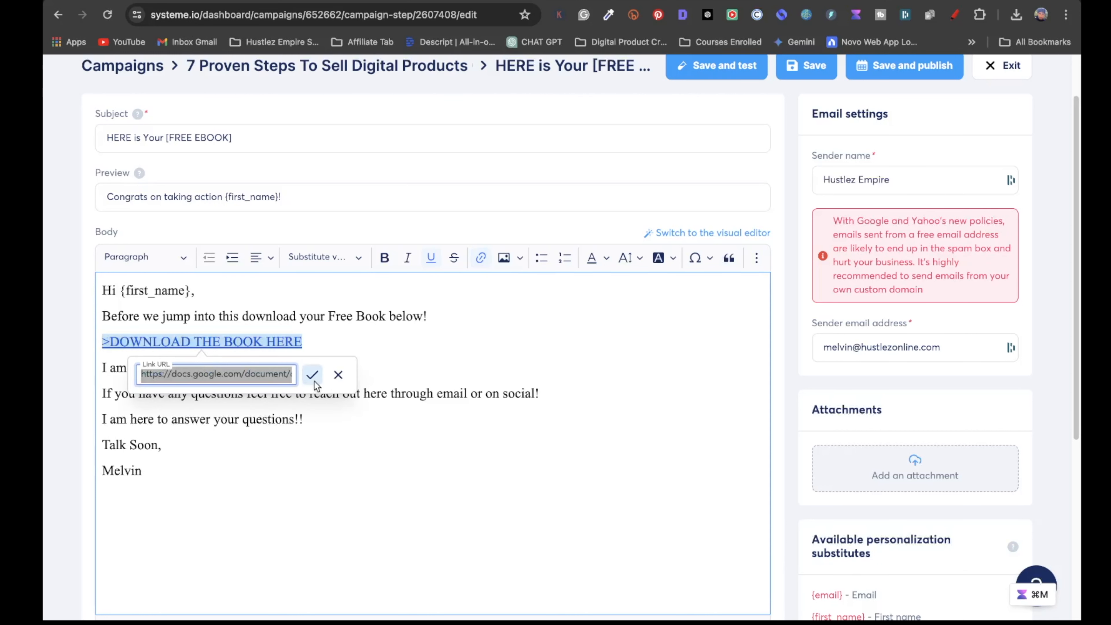
pyautogui.press('BackSpace')
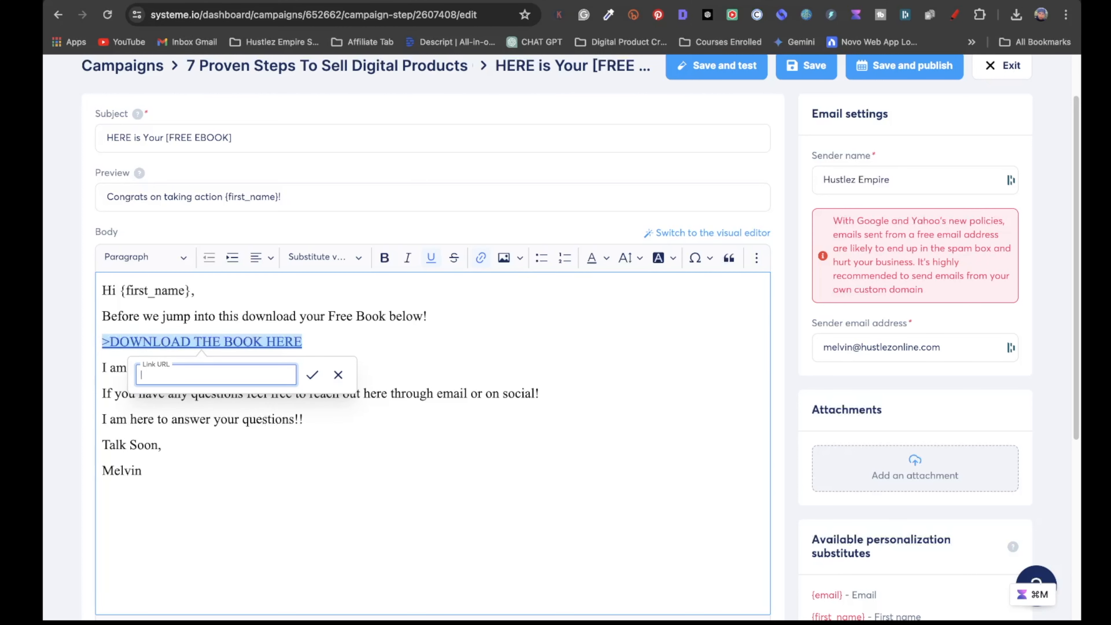
pyautogui.click(610, 0)
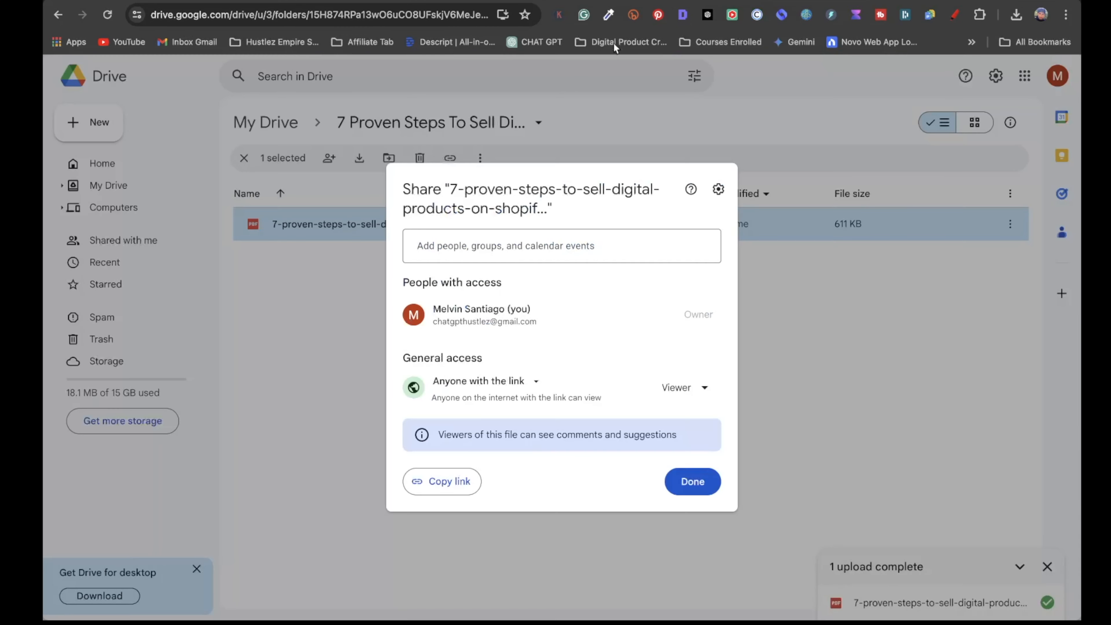
pyautogui.click(450, 487)
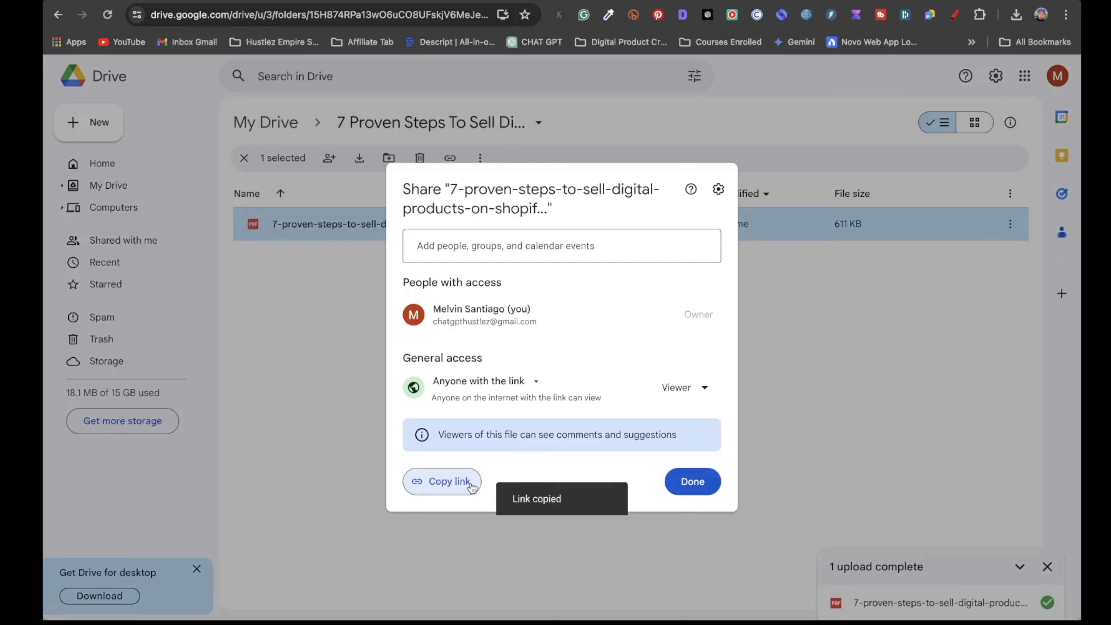
pyautogui.click(829, 1)
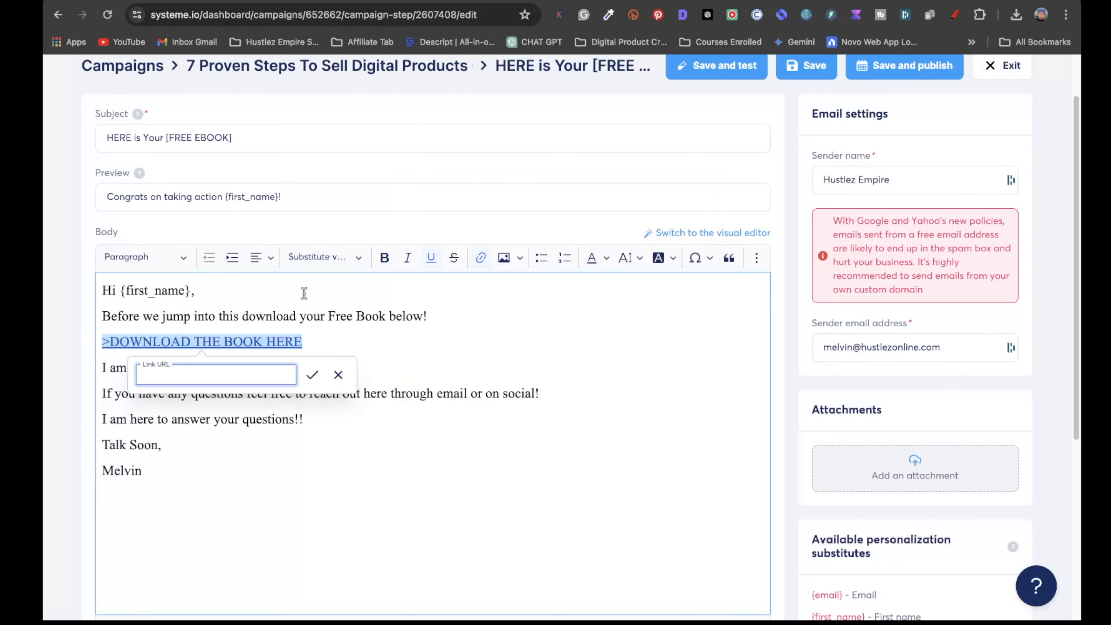
pyautogui.press('super+v')
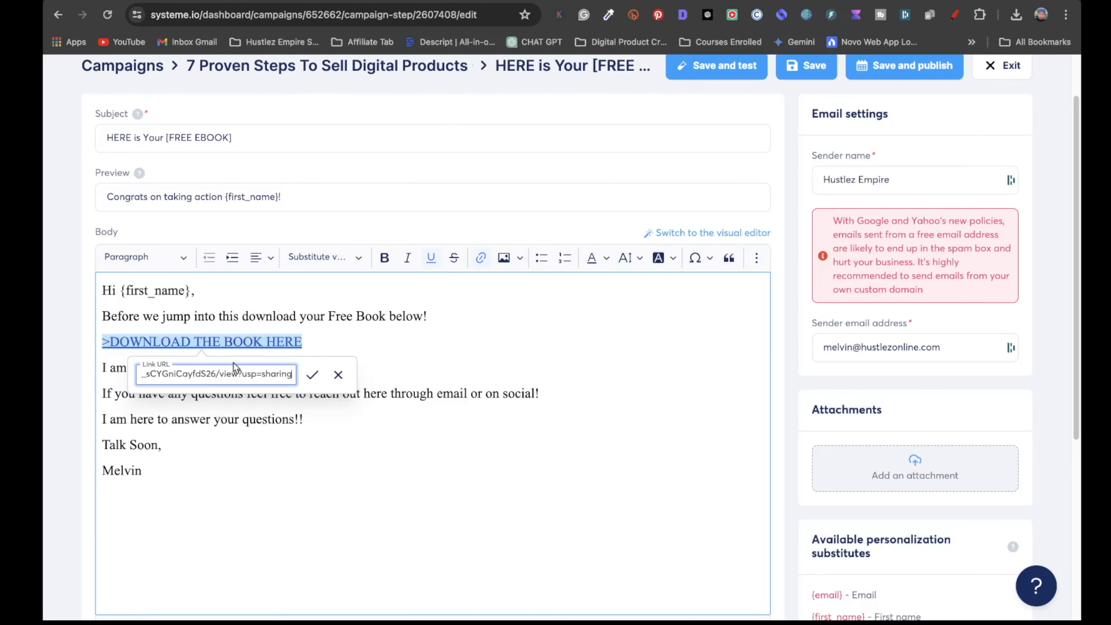
pyautogui.click(314, 377)
pyautogui.click(301, 432)
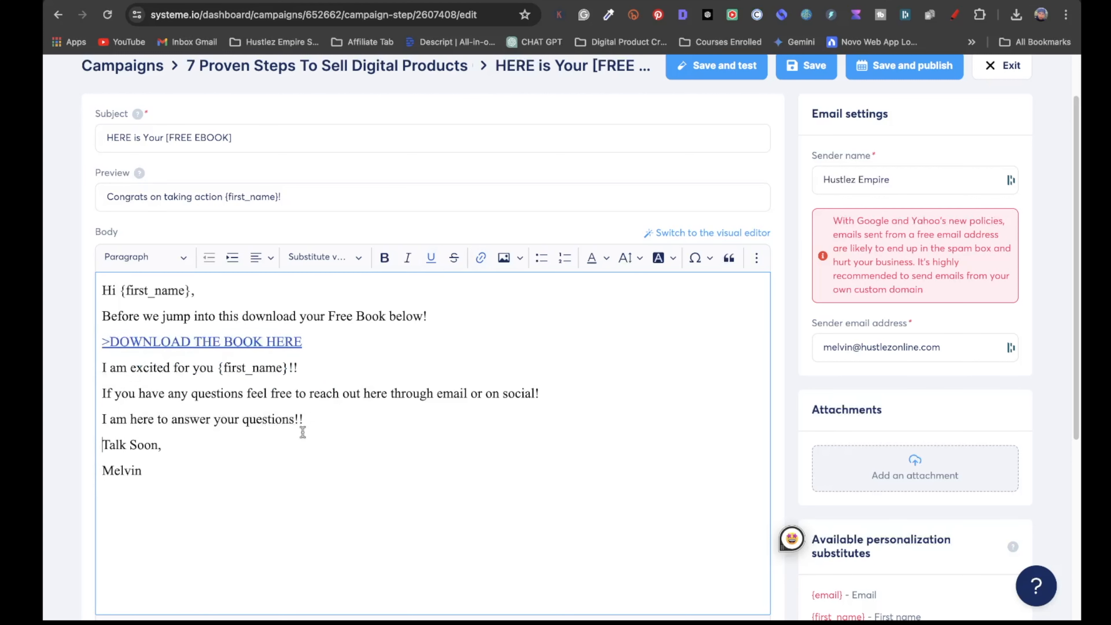
# Step: Save and publish the free eBook email with a delay of 0 days, and return to the campaign's email list
pyautogui.scroll(2, 434, 482)
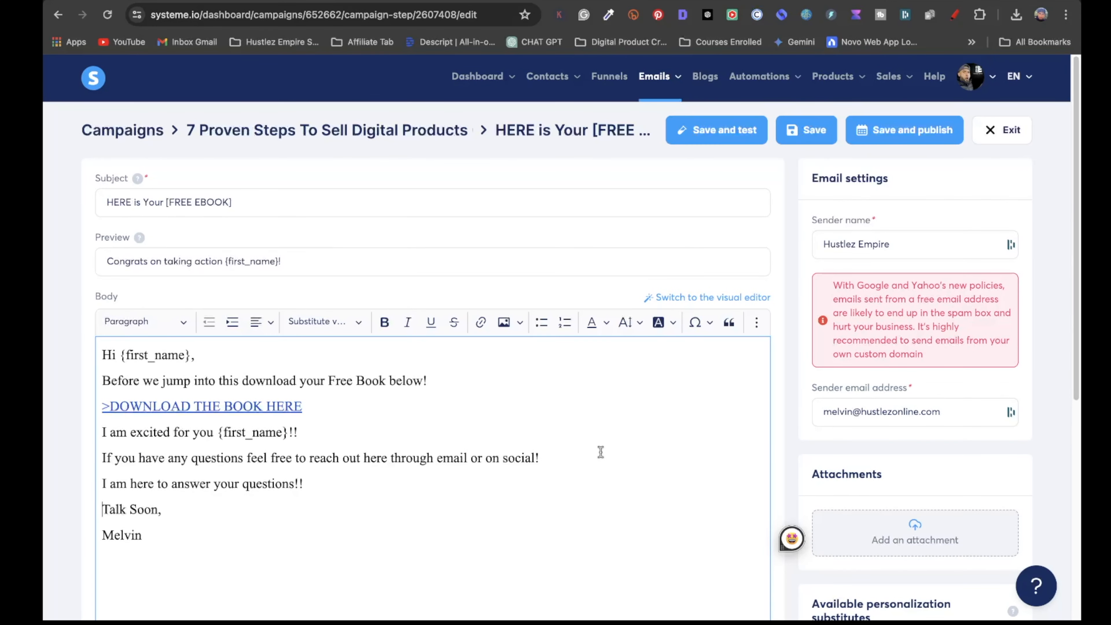
pyautogui.click(933, 142)
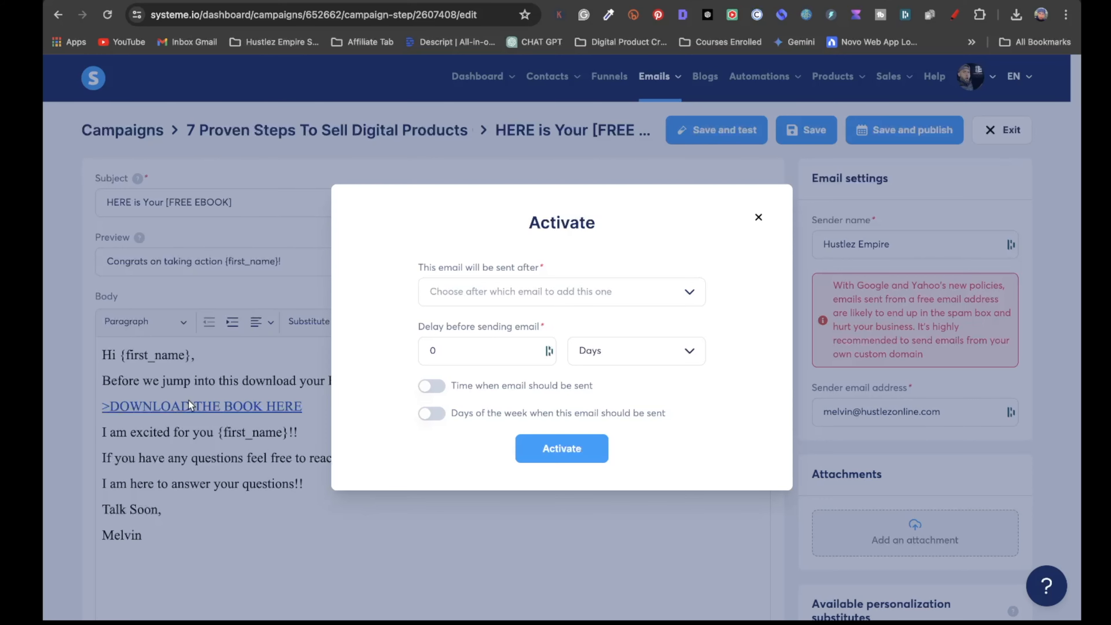
pyautogui.click(562, 448)
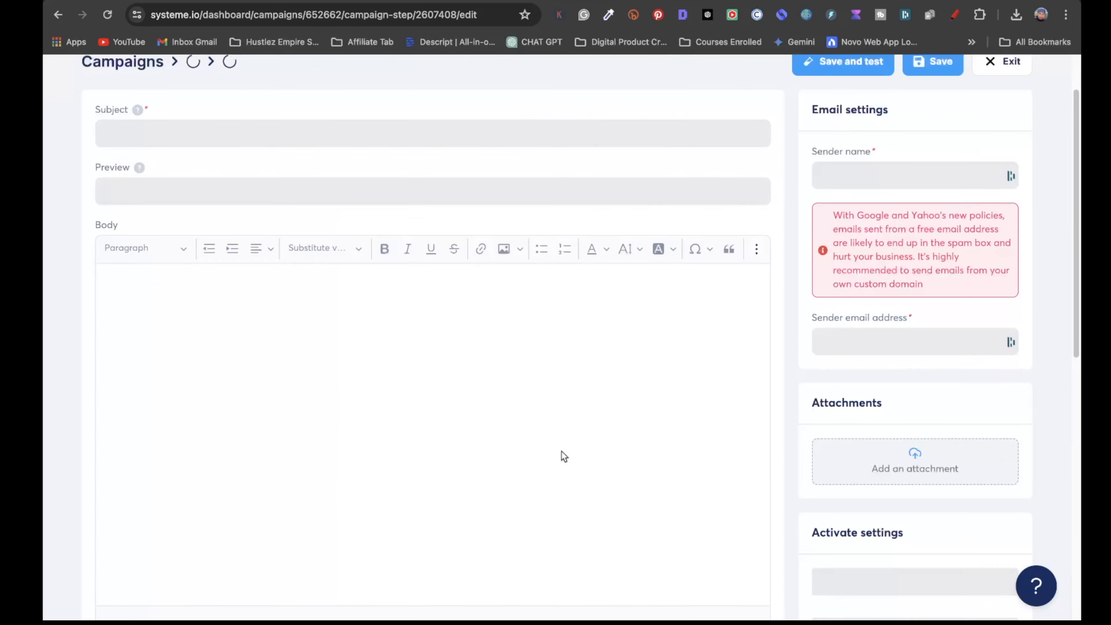
pyautogui.click(1004, 130)
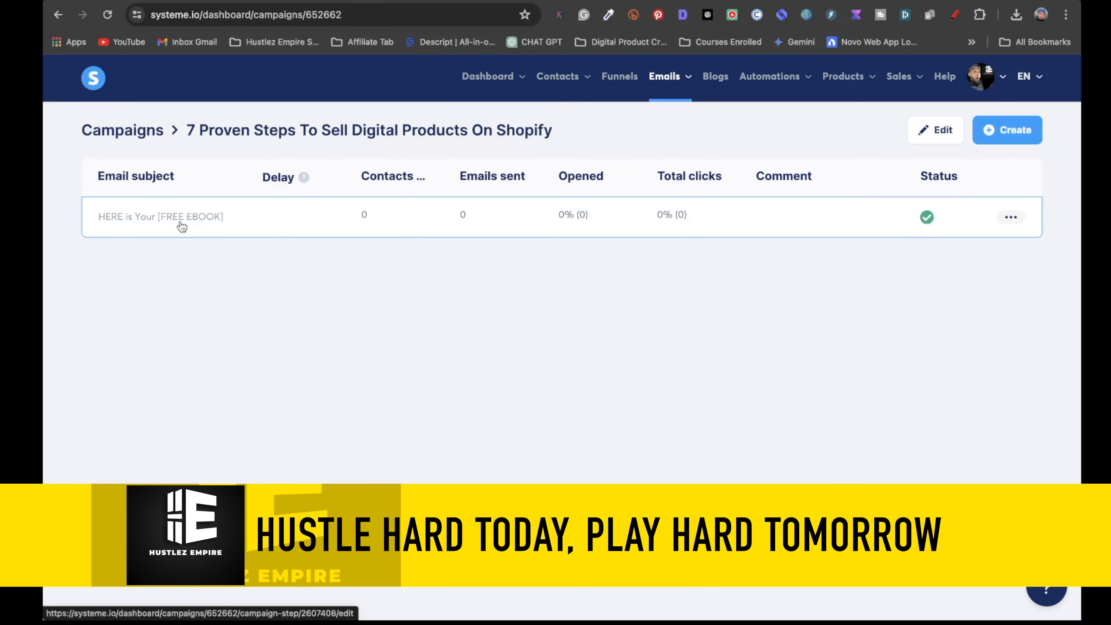
# Step: Create a second campaign step with the subject "test 2" in the campaign
pyautogui.click(1030, 137)
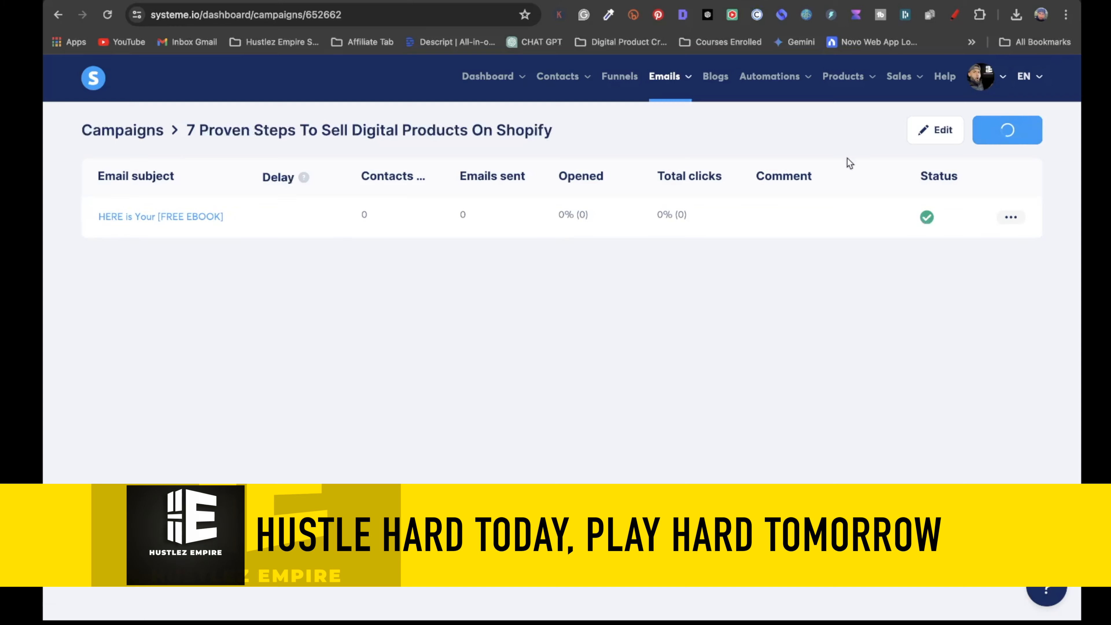
pyautogui.click(400, 257)
pyautogui.write('test 2')
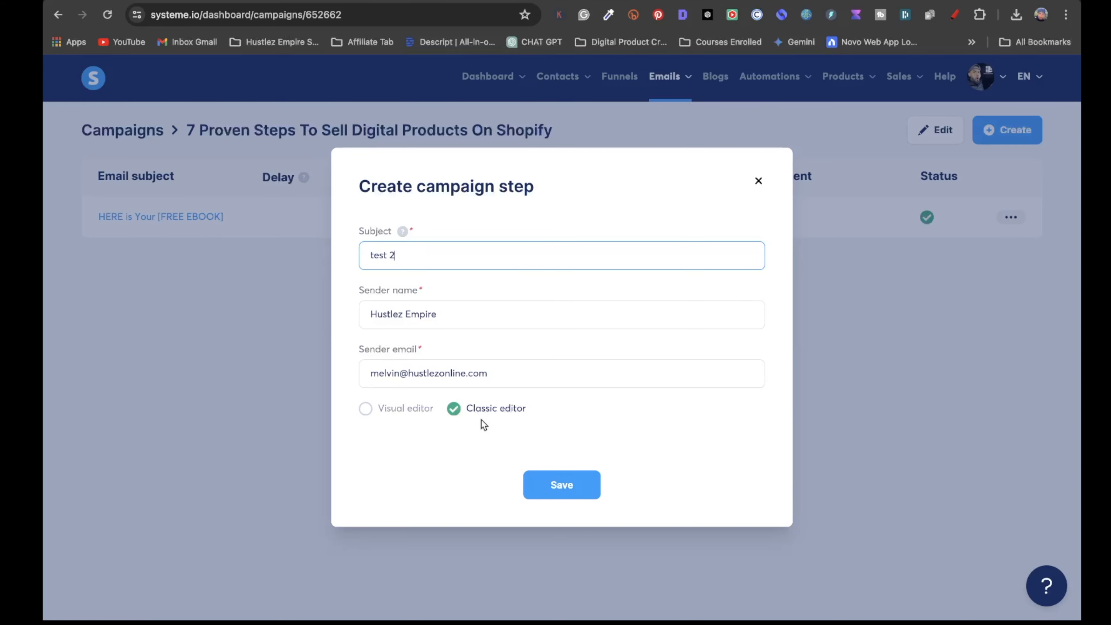
pyautogui.click(572, 493)
# Step: Fill the "test 2" email's preview with "test3" and its body with "test 4"
pyautogui.click(156, 207)
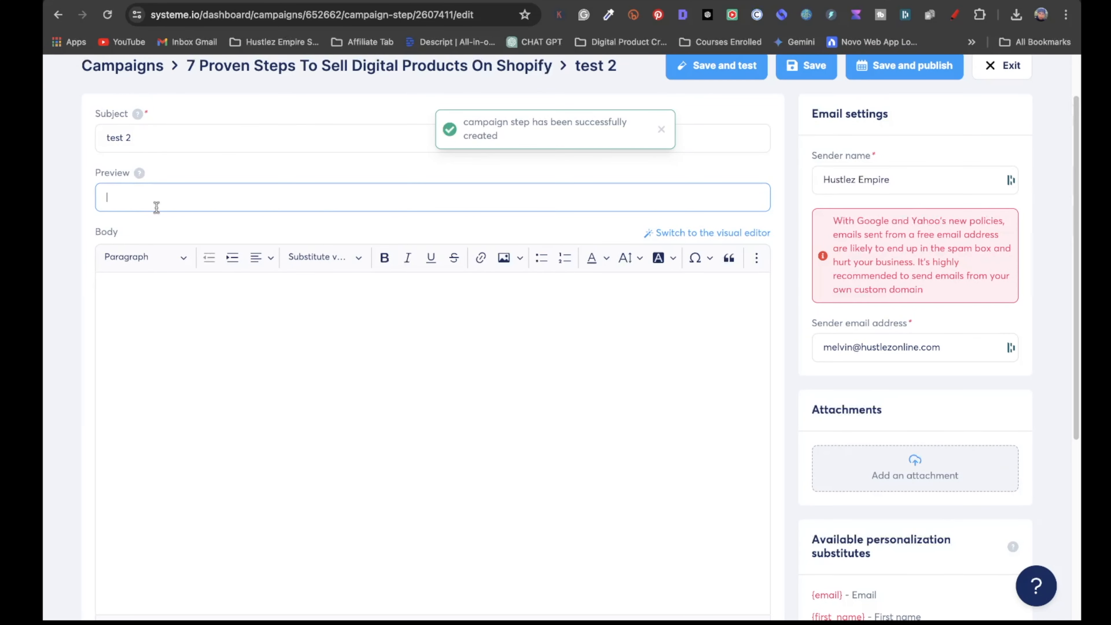
pyautogui.write('test3')
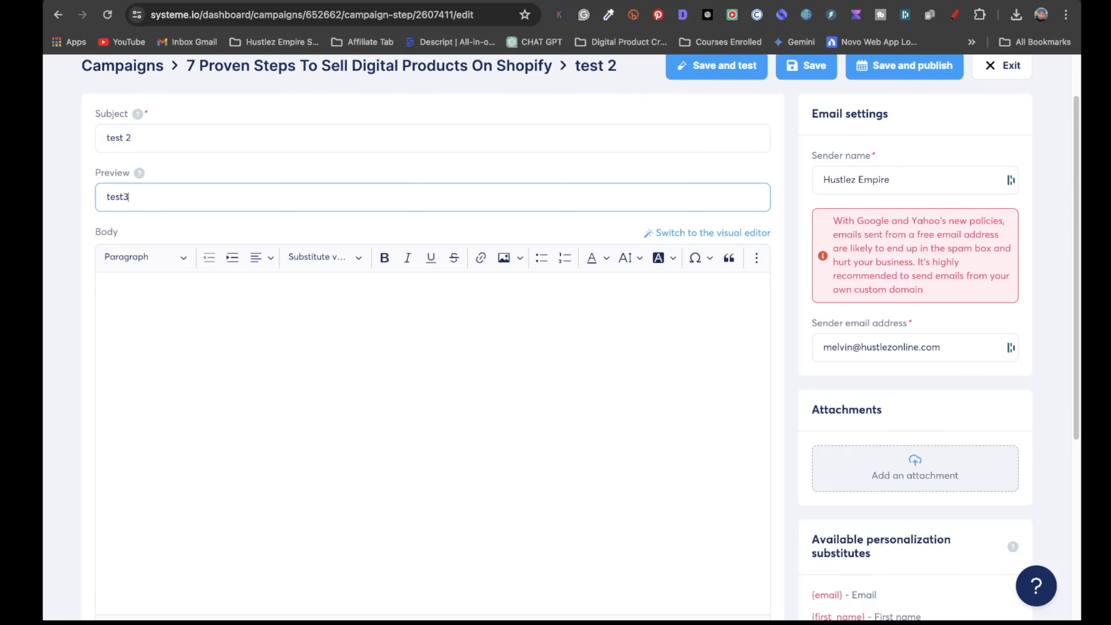
pyautogui.click(143, 276)
pyautogui.write('tes')
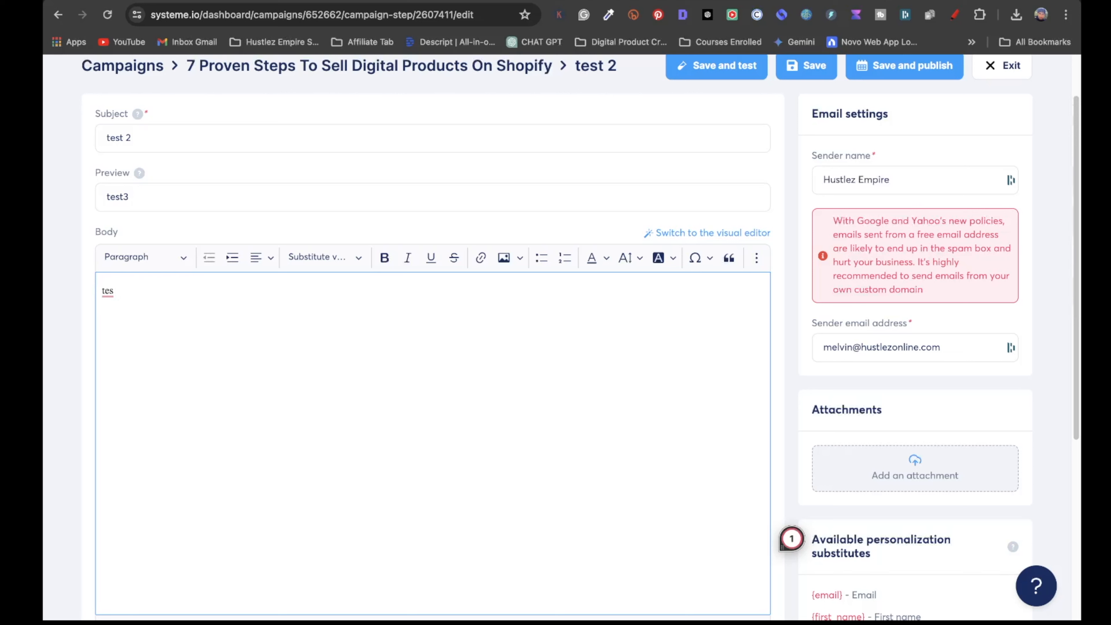
pyautogui.write(' 4 4')
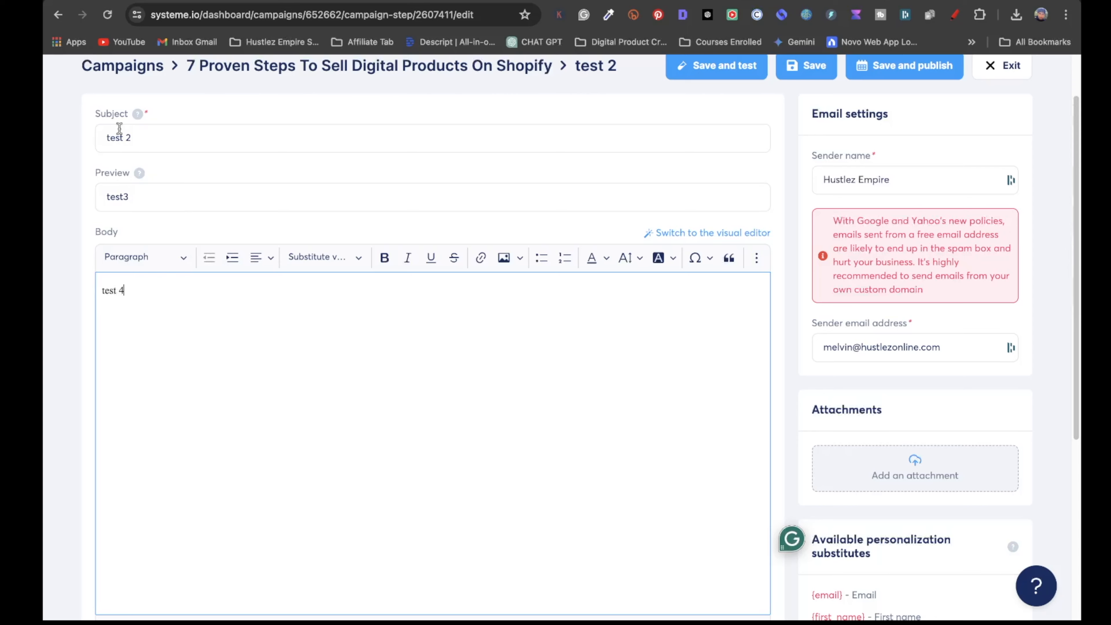
# Step: Publish the "test 2" email to send 1 day after "HERE is Your [FREE EBOOK]", and return to the campaign's email list
pyautogui.click(886, 78)
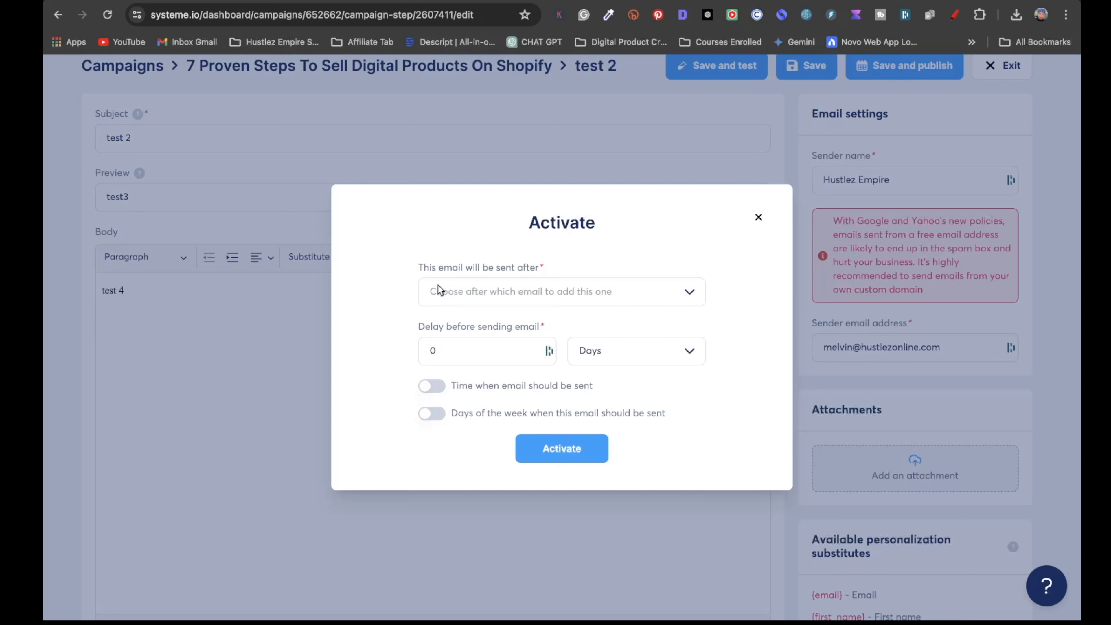
pyautogui.click(667, 302)
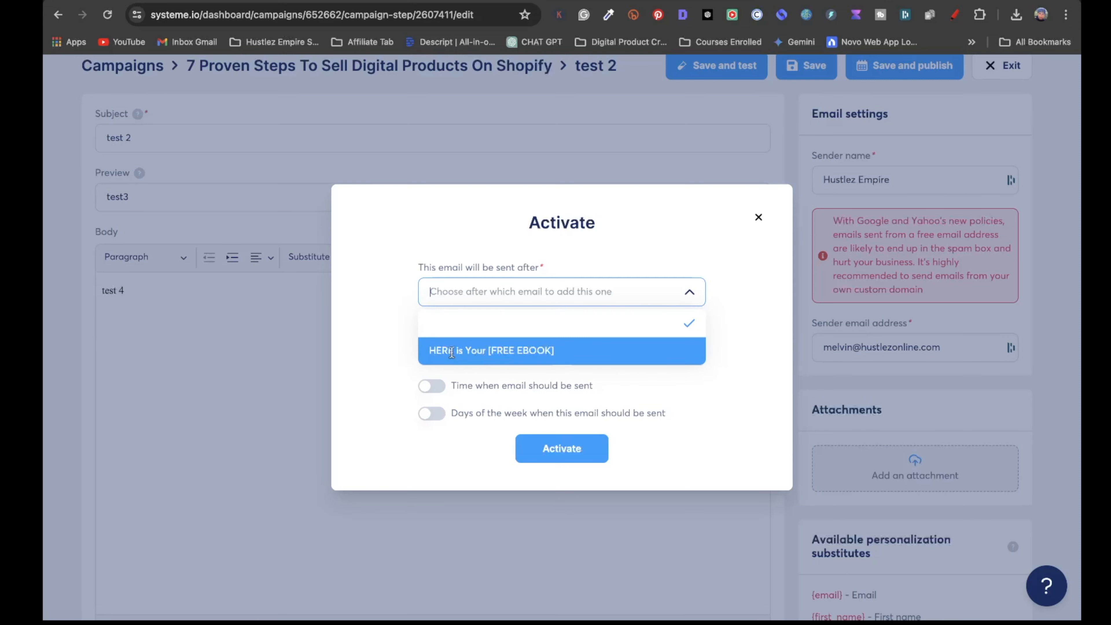
pyautogui.click(534, 353)
pyautogui.click(540, 346)
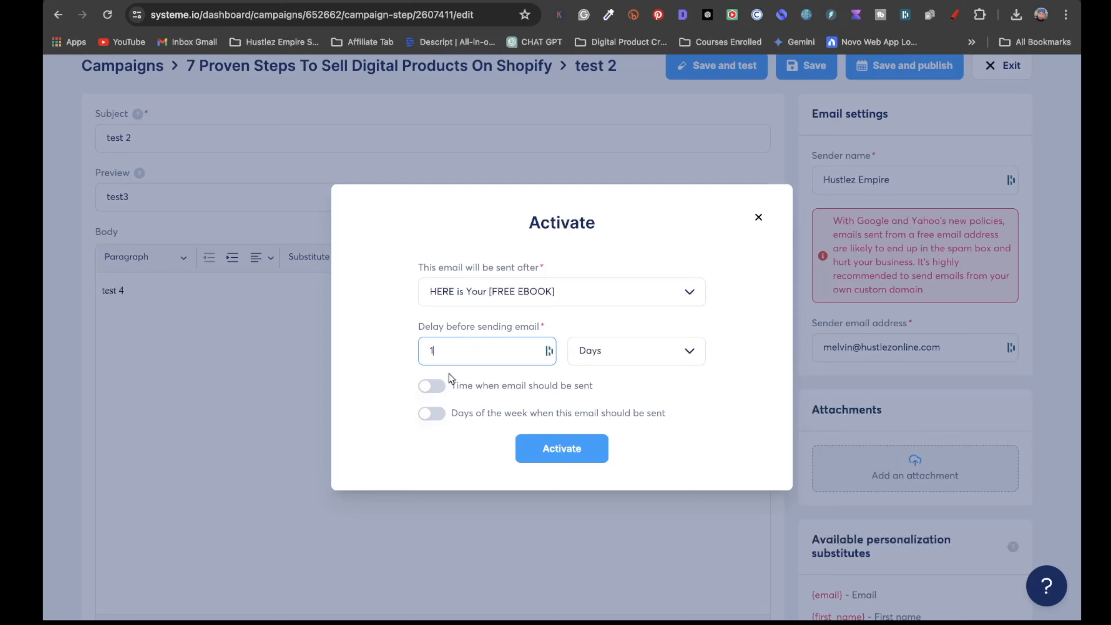
pyautogui.click(552, 448)
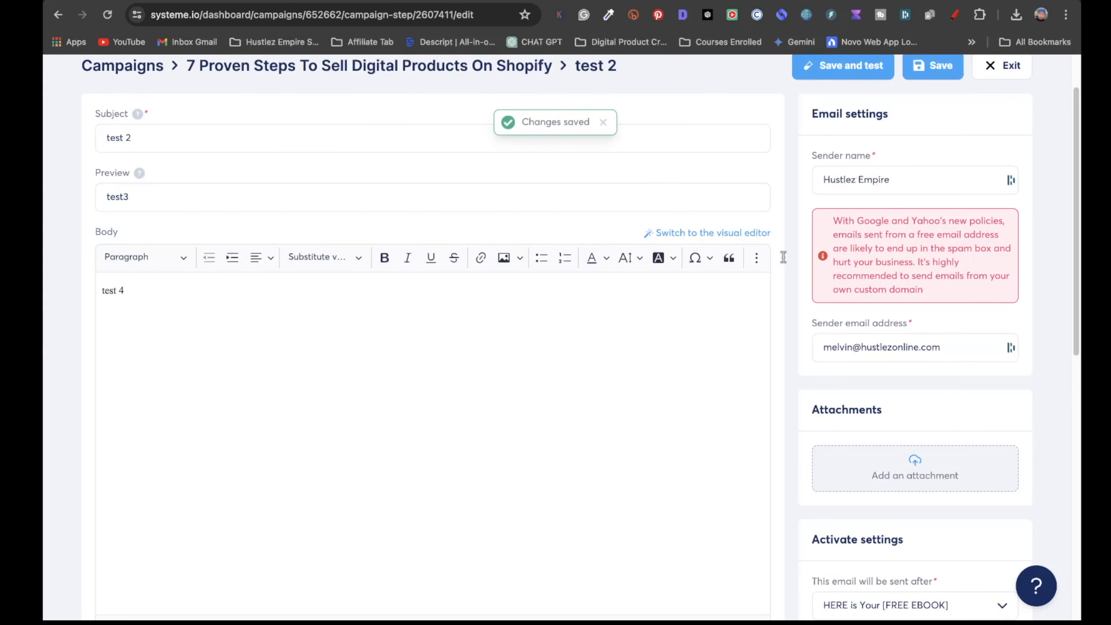
pyautogui.scroll(2, 790, 364)
pyautogui.click(944, 129)
pyautogui.click(1002, 74)
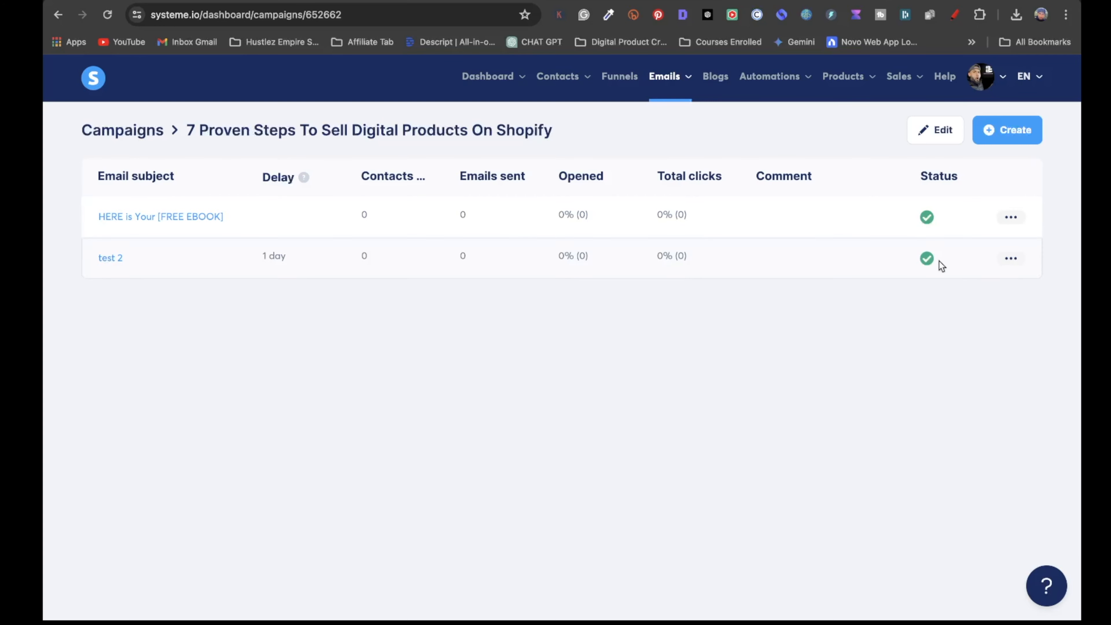
# Step: Create a third campaign step with the subject "test 5" in the campaign
pyautogui.click(1007, 130)
pyautogui.click(519, 265)
pyautogui.write('tes')
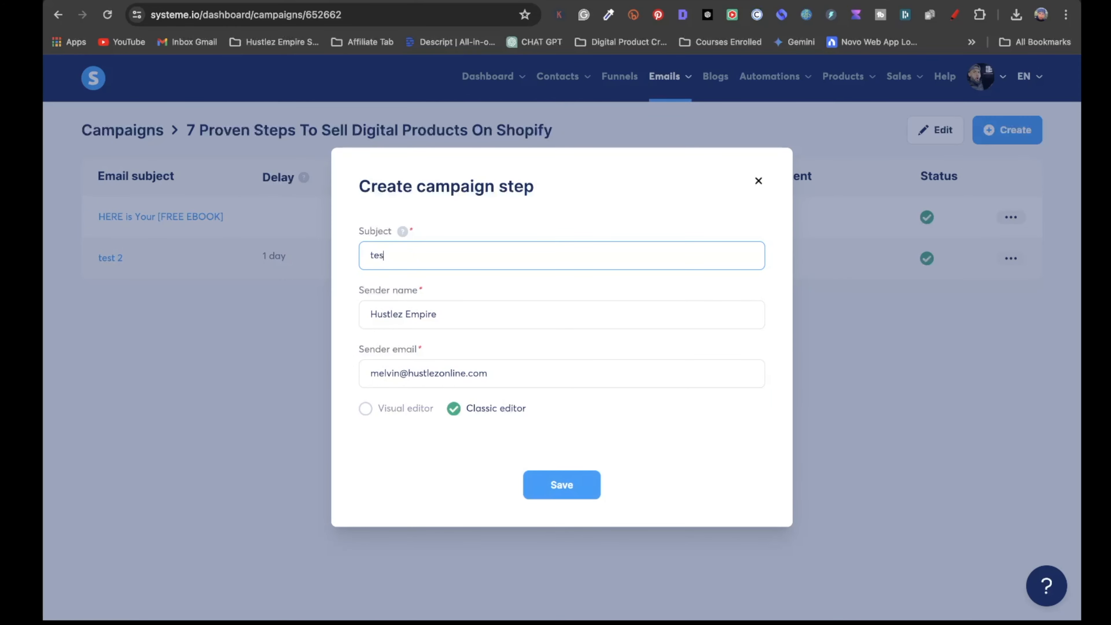
pyautogui.write('t 5')
pyautogui.click(562, 482)
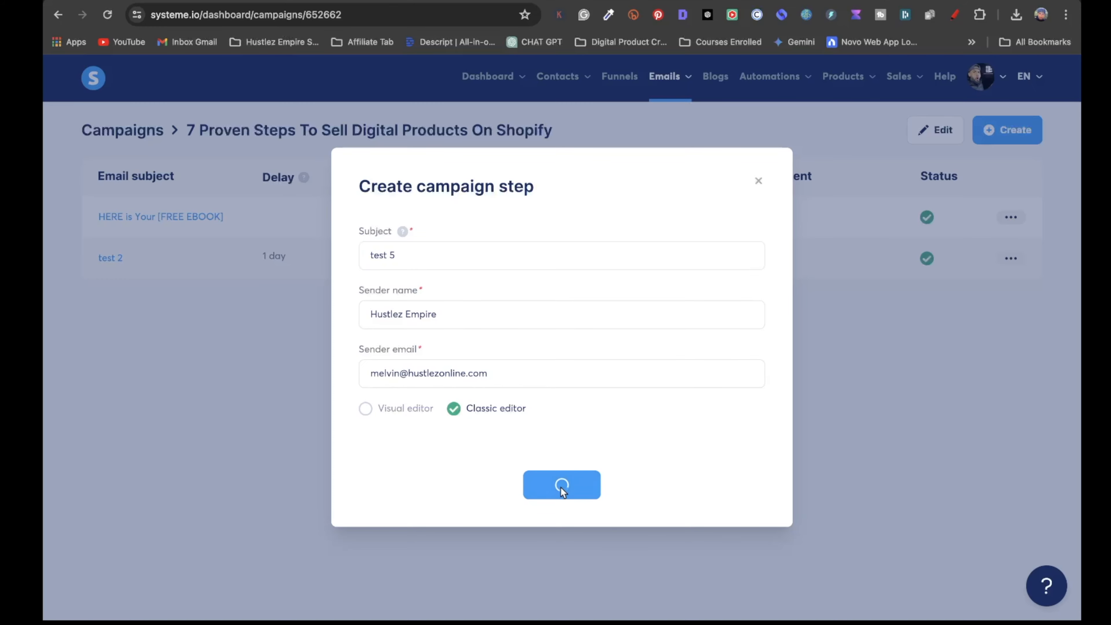
# Step: Fill the "test 5" email's body with "test 5"
pyautogui.click(218, 281)
pyautogui.write('tes')
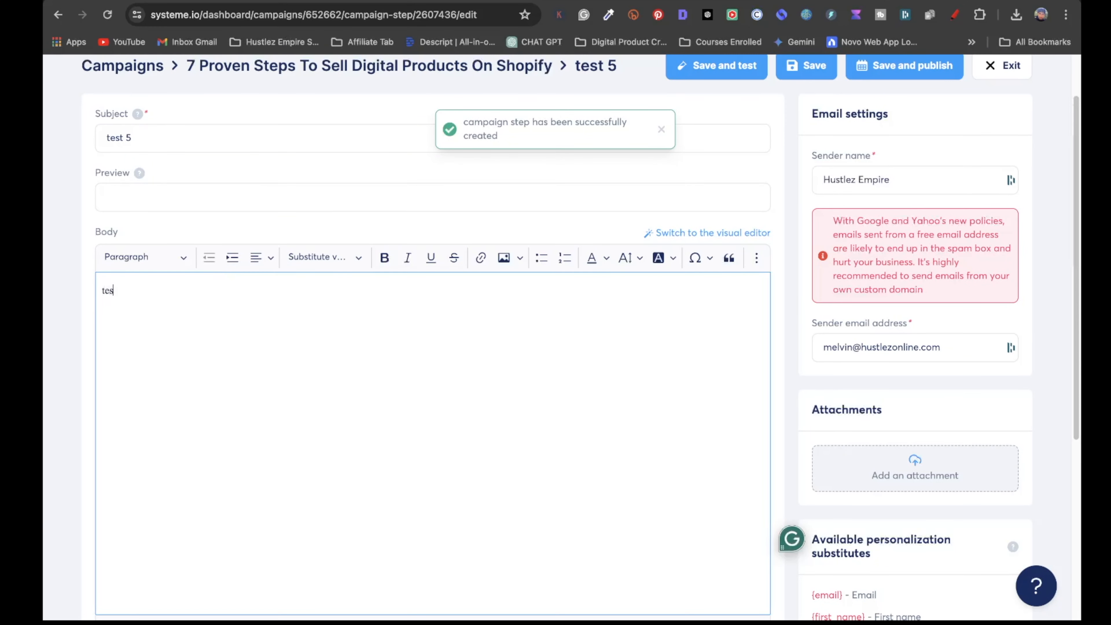
pyautogui.write('t 5')
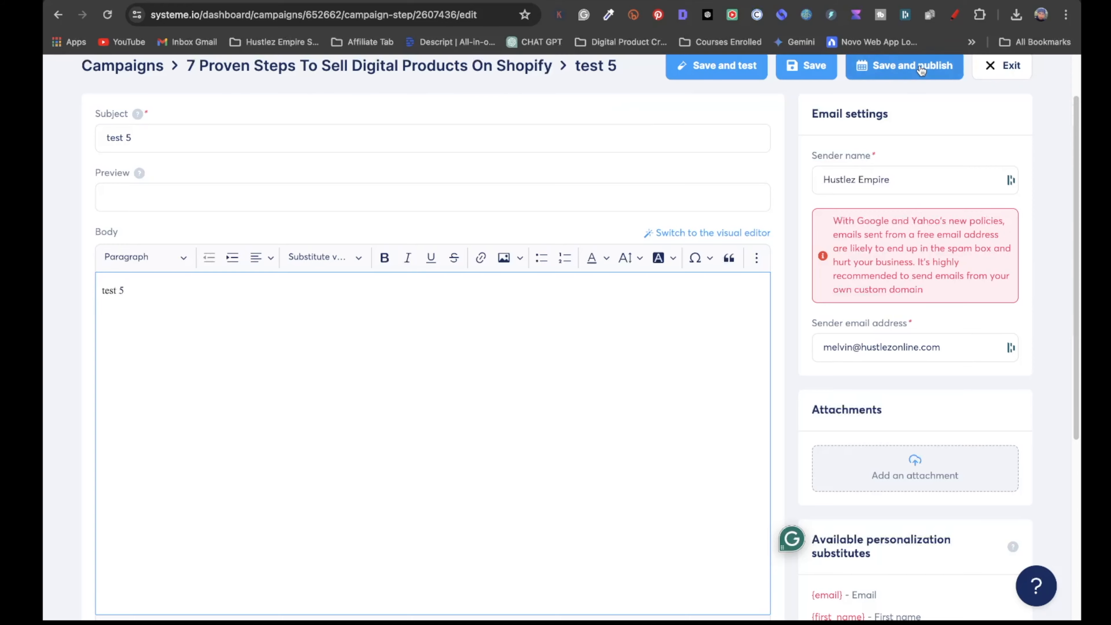
# Step: Publish the "test 5" email to send 2 days after "test 2", and return to the campaign's email list
pyautogui.click(909, 77)
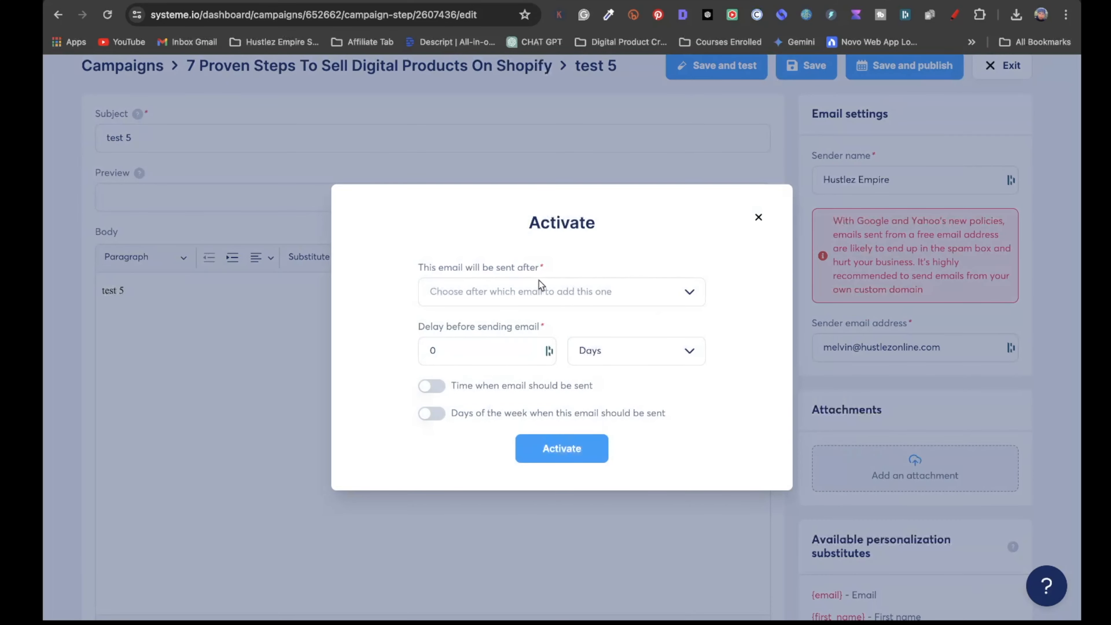
pyautogui.click(688, 292)
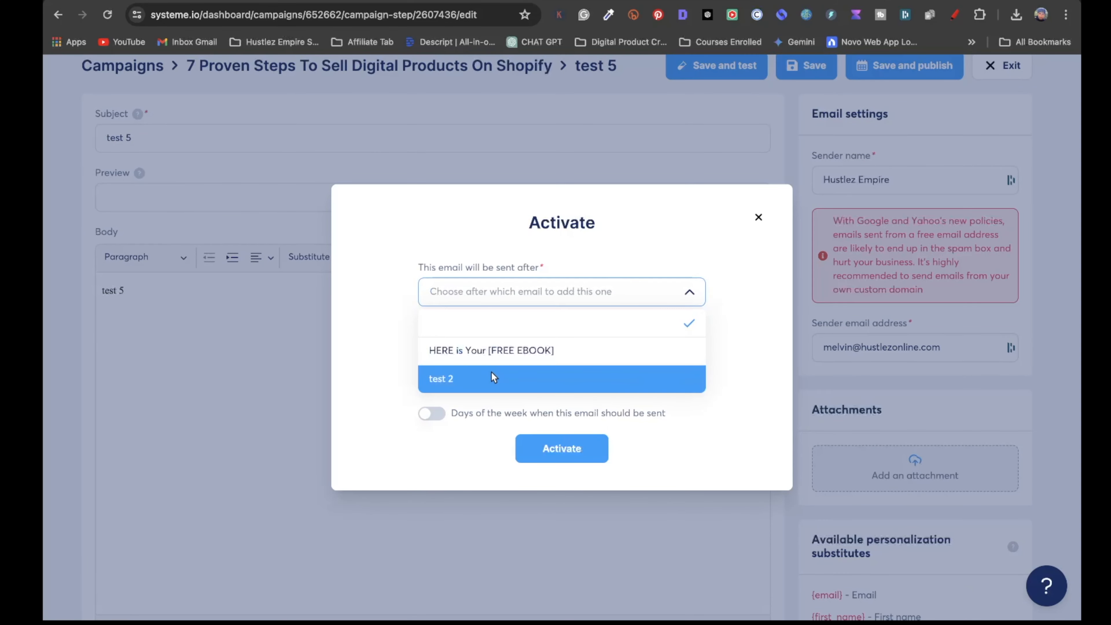
pyautogui.click(488, 380)
pyautogui.press('Tab')
pyautogui.write('2')
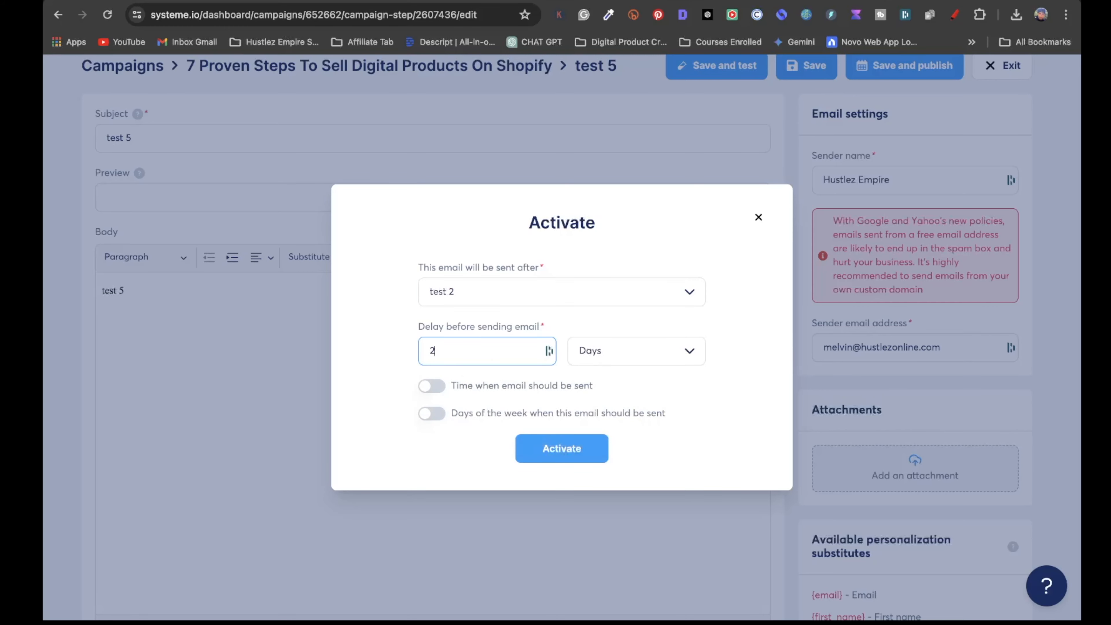
pyautogui.click(559, 457)
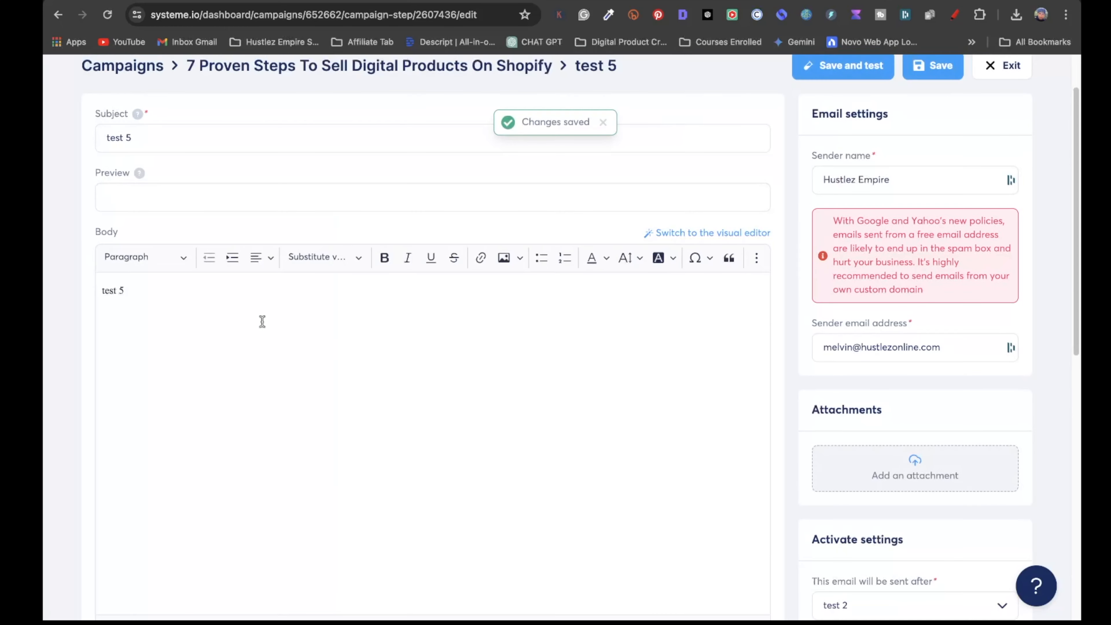
pyautogui.click(989, 67)
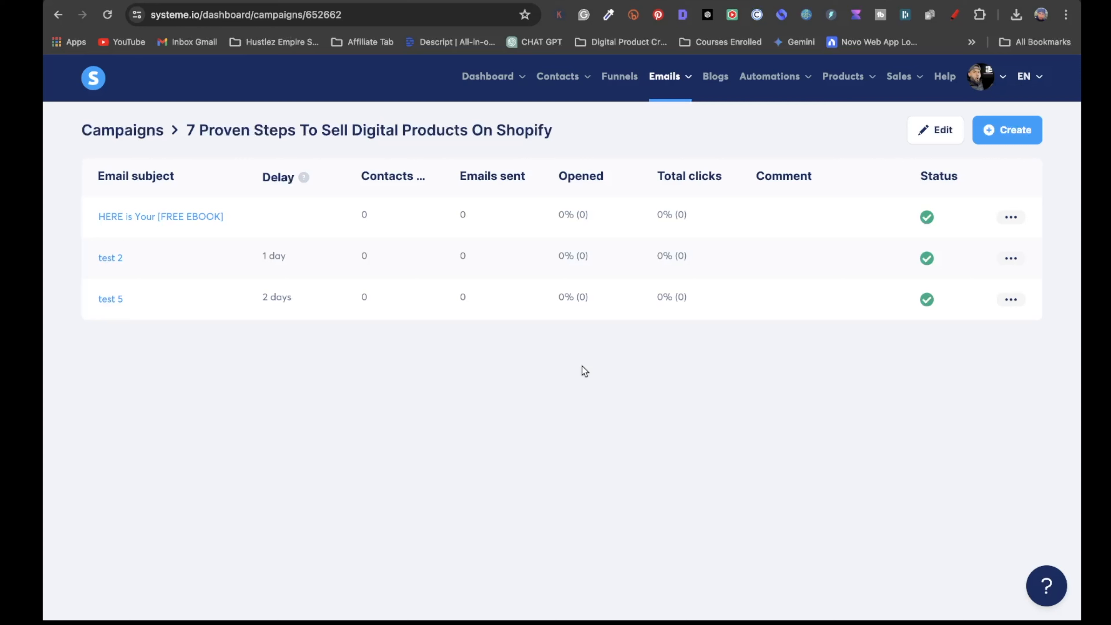
# Step: Add an automation rule with the "Funnel step form subscribed" trigger to the lead magnet funnel's squeeze page
pyautogui.moveTo(575, 82)
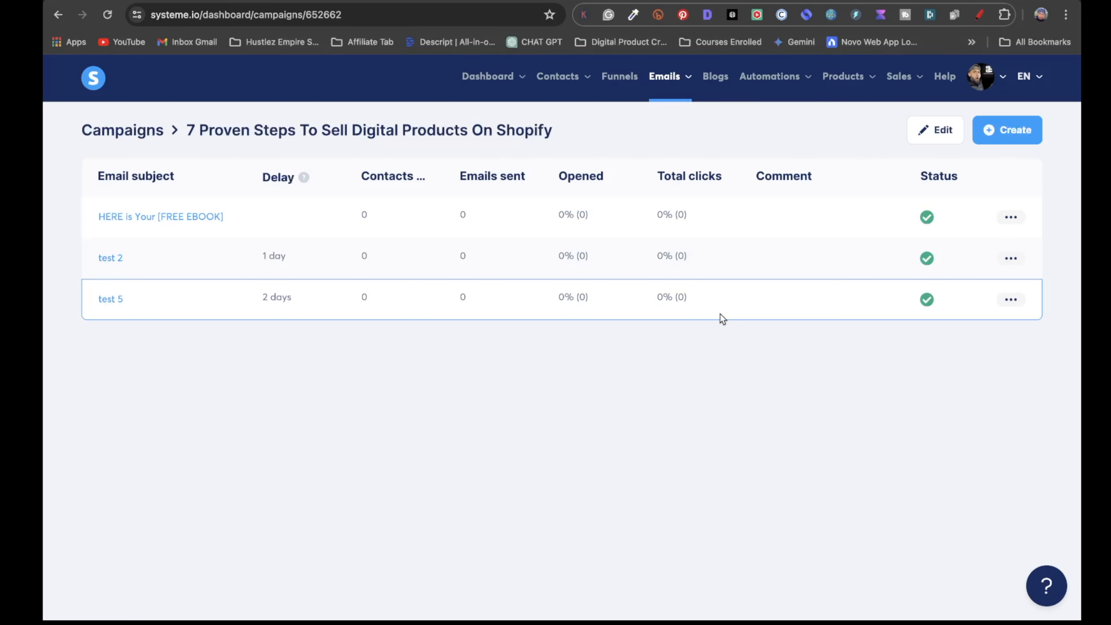
pyautogui.click(615, 81)
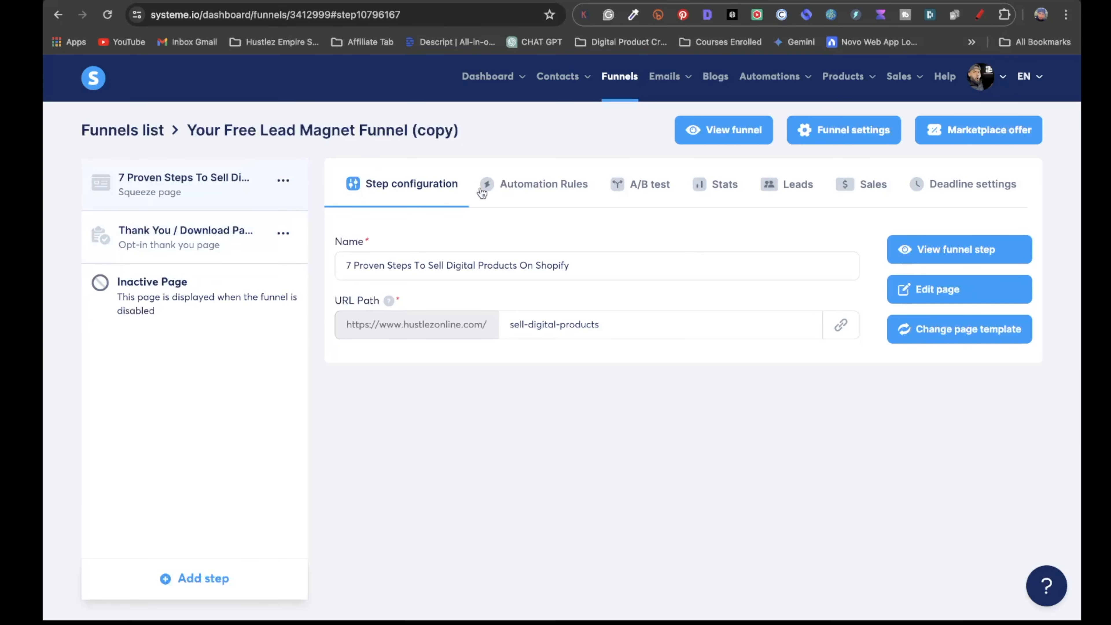
pyautogui.click(530, 191)
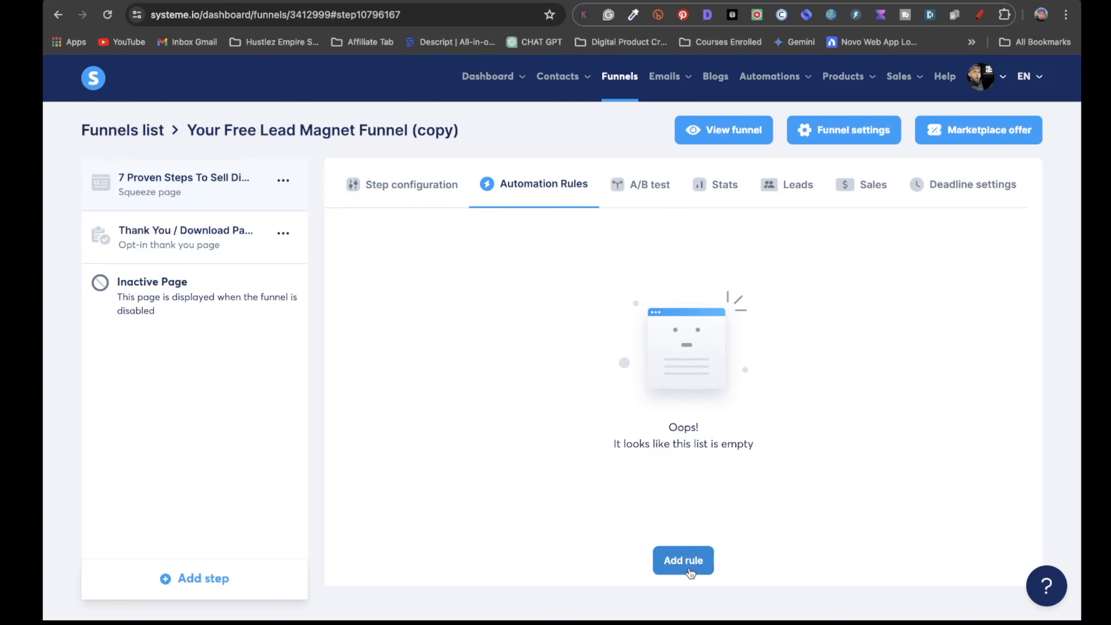
pyautogui.click(691, 571)
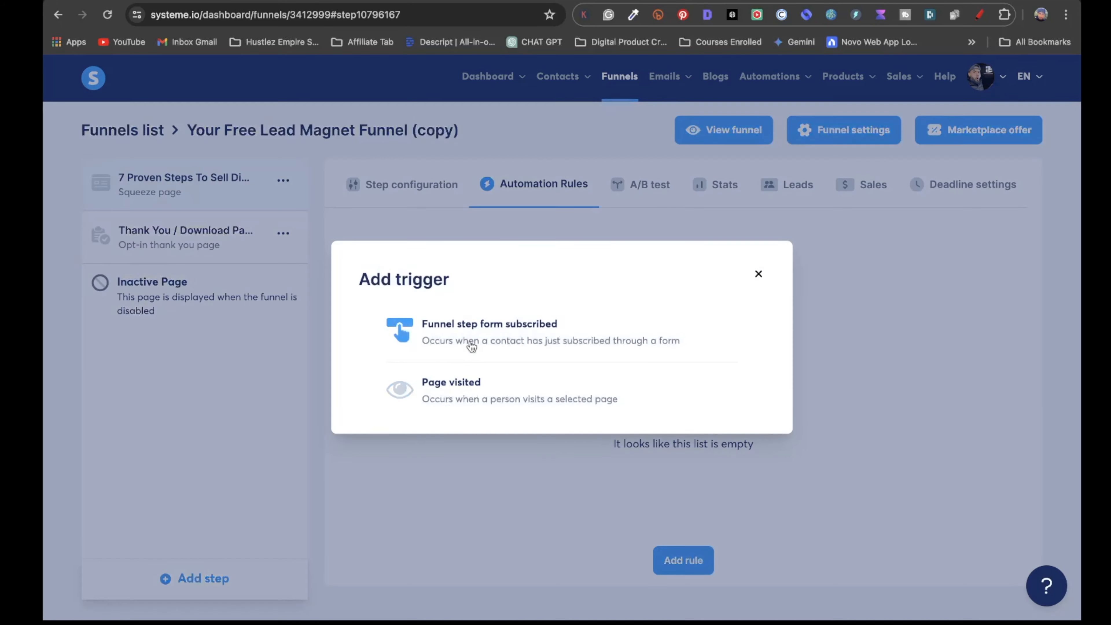
pyautogui.click(451, 336)
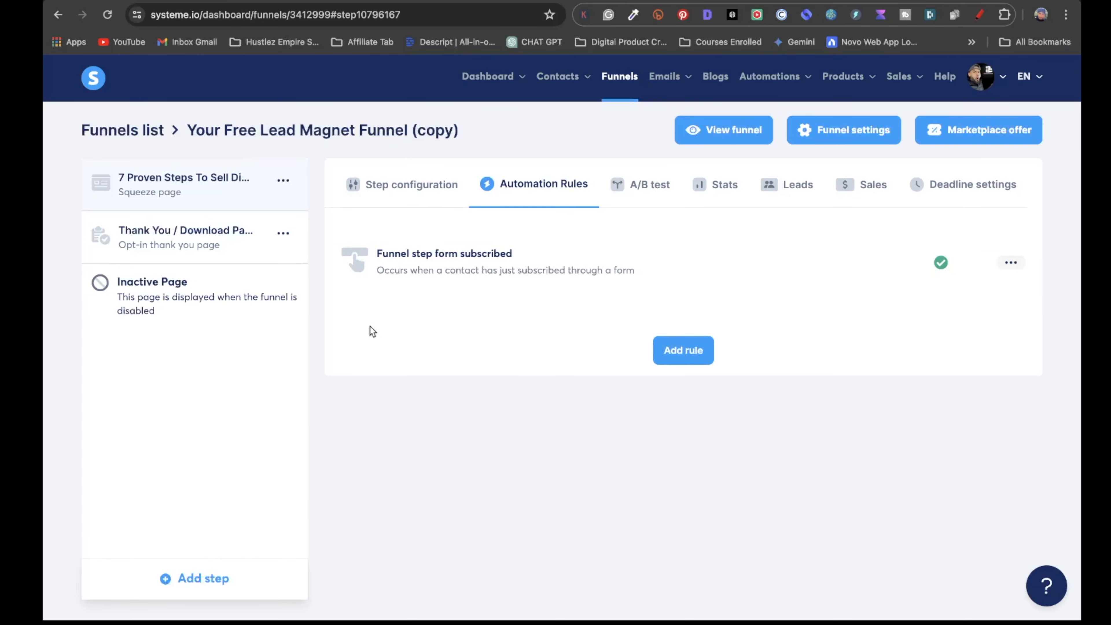
# Step: Add an action to the form-subscribed rule that tags contacts "7 Proven Steps To Sell Digital Products On Shopify", and save the rule
pyautogui.click(441, 275)
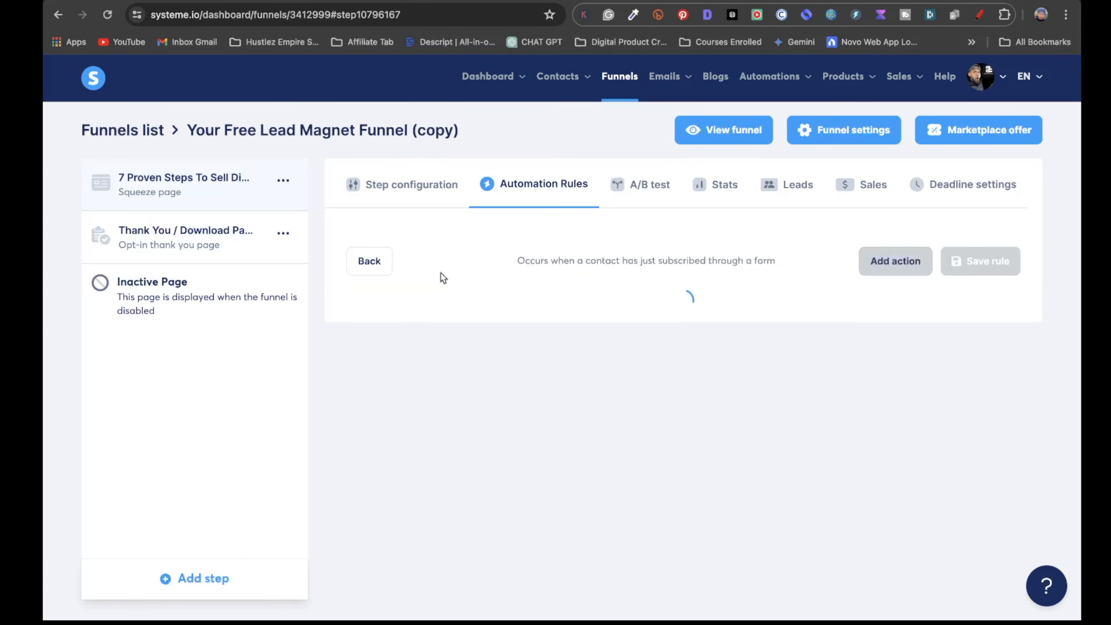
pyautogui.click(895, 273)
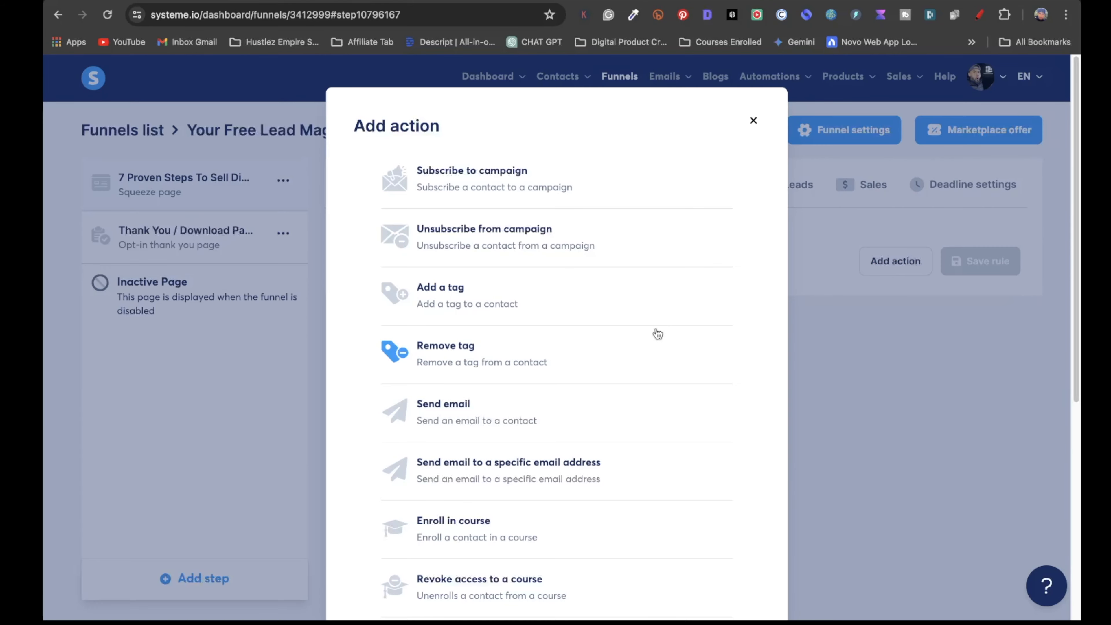
pyautogui.click(477, 296)
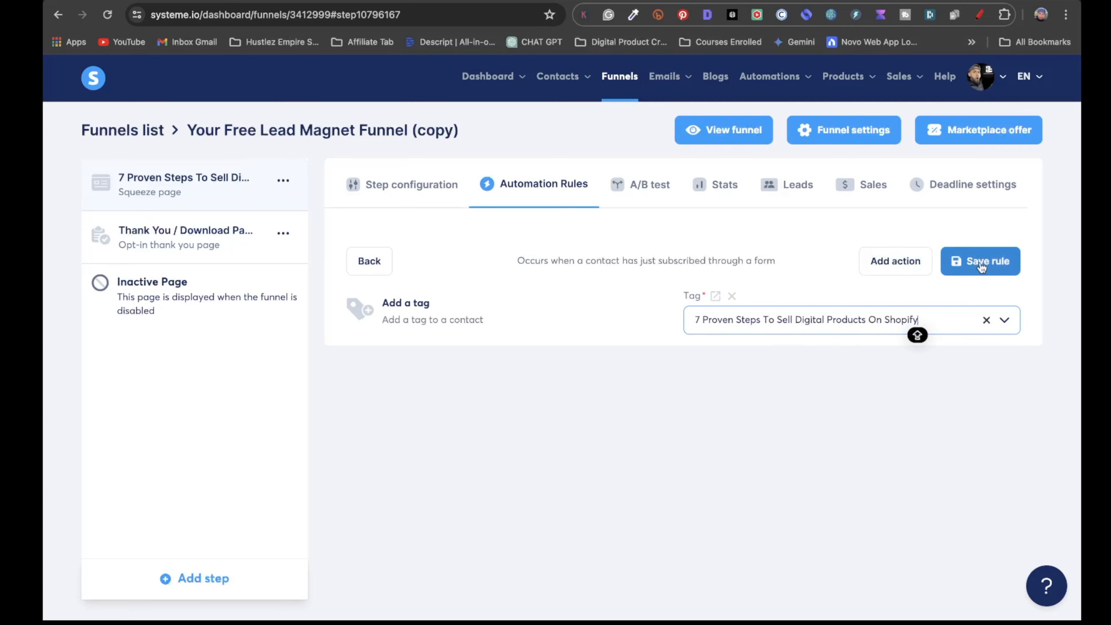
pyautogui.click(979, 261)
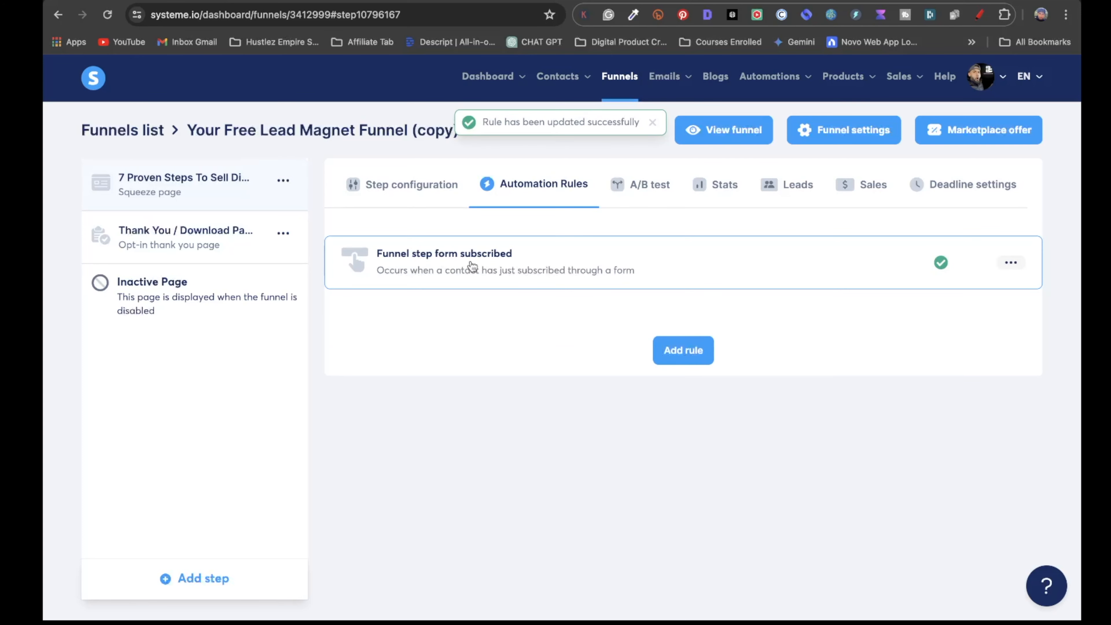
# Step: Add a "Subscribe to campaign" action for "7 Proven Steps To Sell Digital Products On Shopify" to the same rule, and save it
pyautogui.click(487, 262)
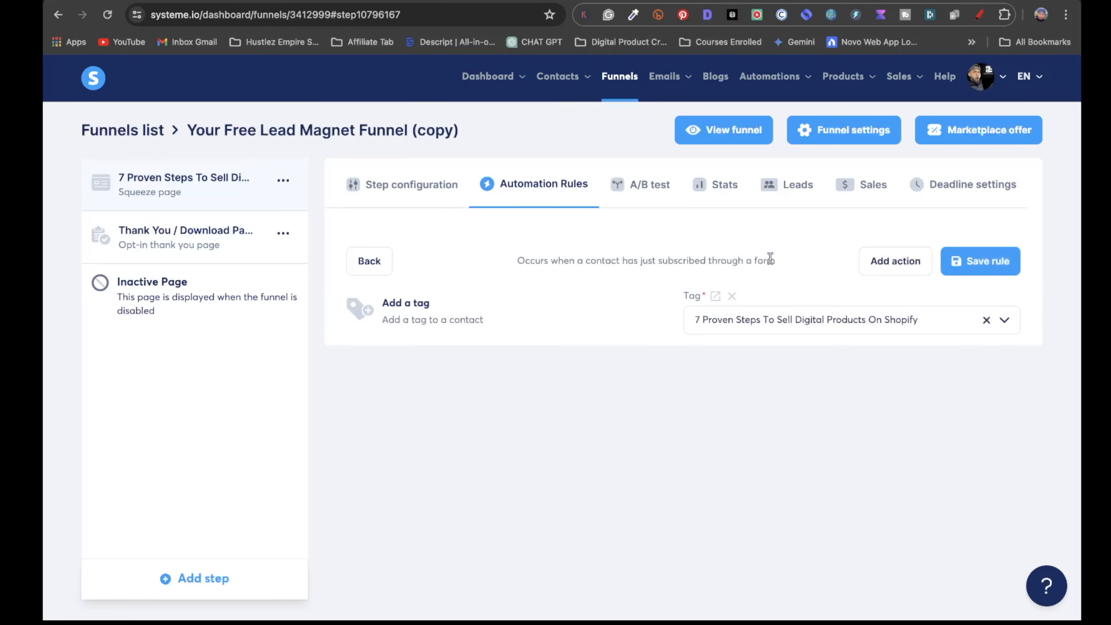
pyautogui.click(895, 261)
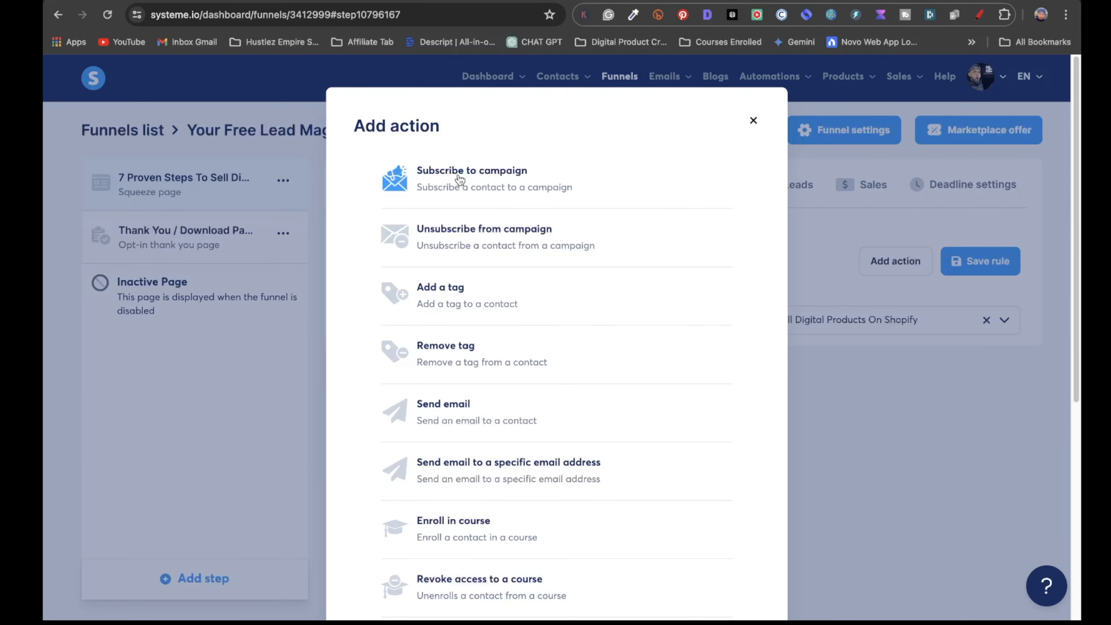
pyautogui.click(450, 180)
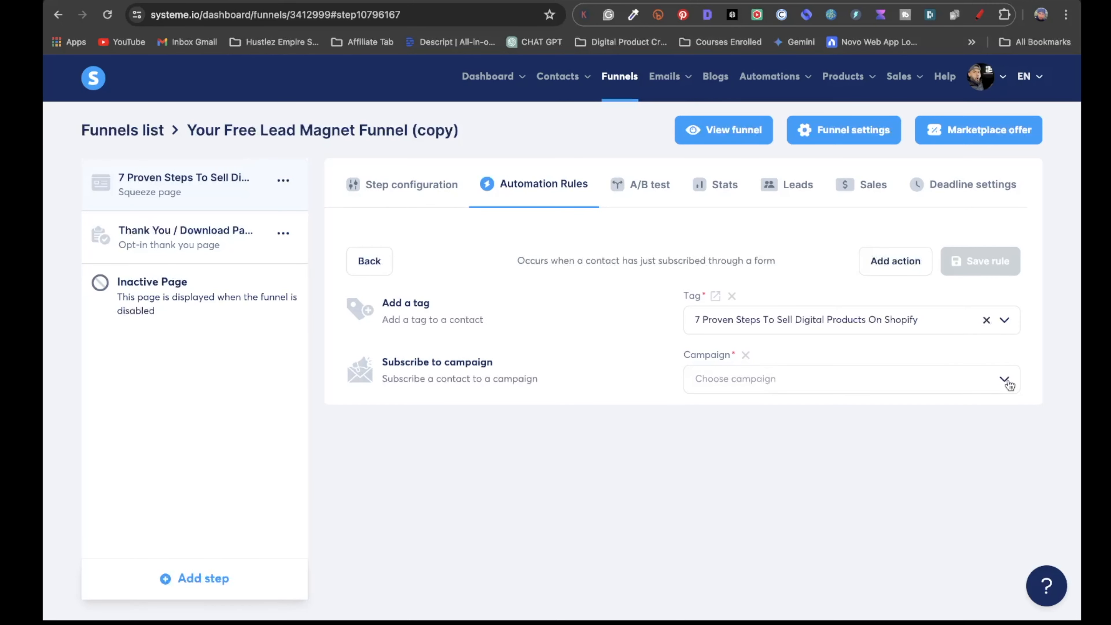
pyautogui.click(1009, 384)
pyautogui.click(1002, 409)
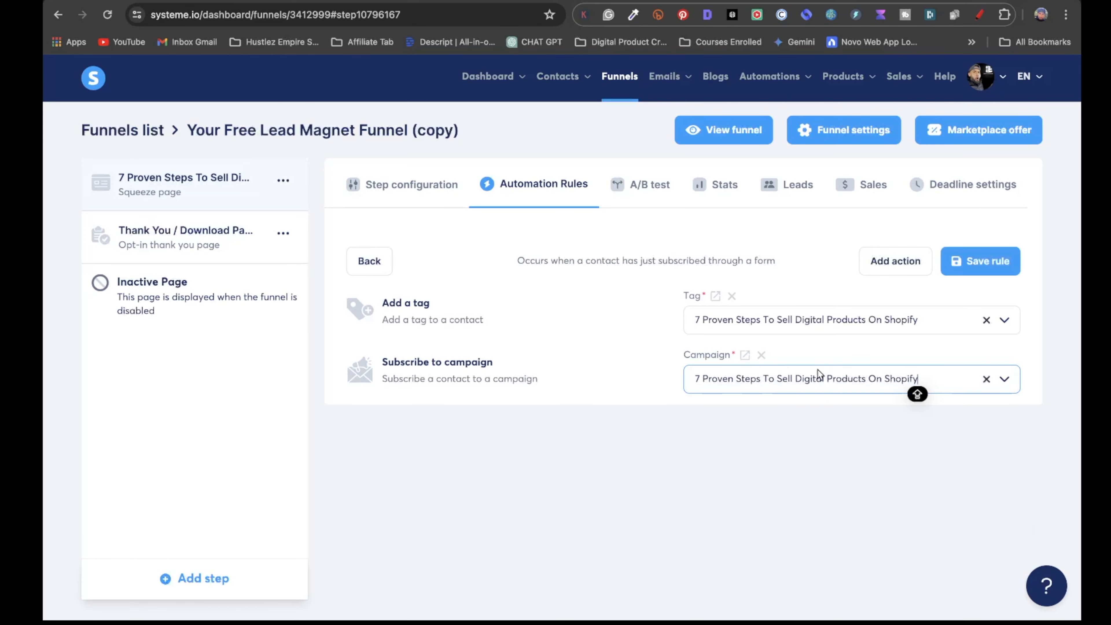
pyautogui.click(994, 262)
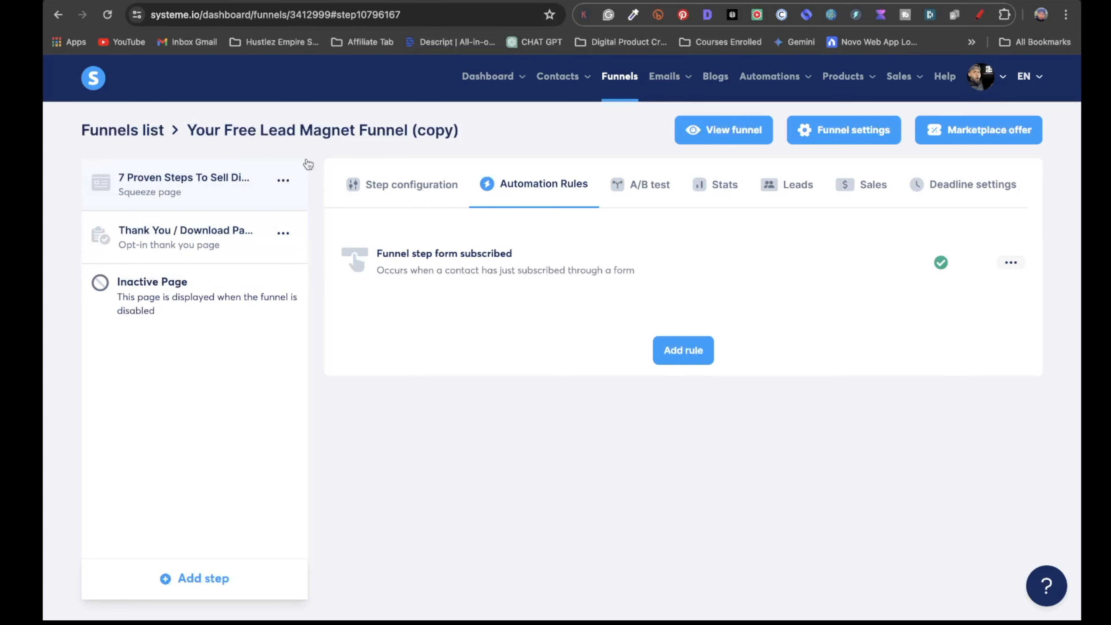
# Step: Review the rule's actions, then copy the squeeze page's URL and open the live page in a new browser tab
pyautogui.click(698, 250)
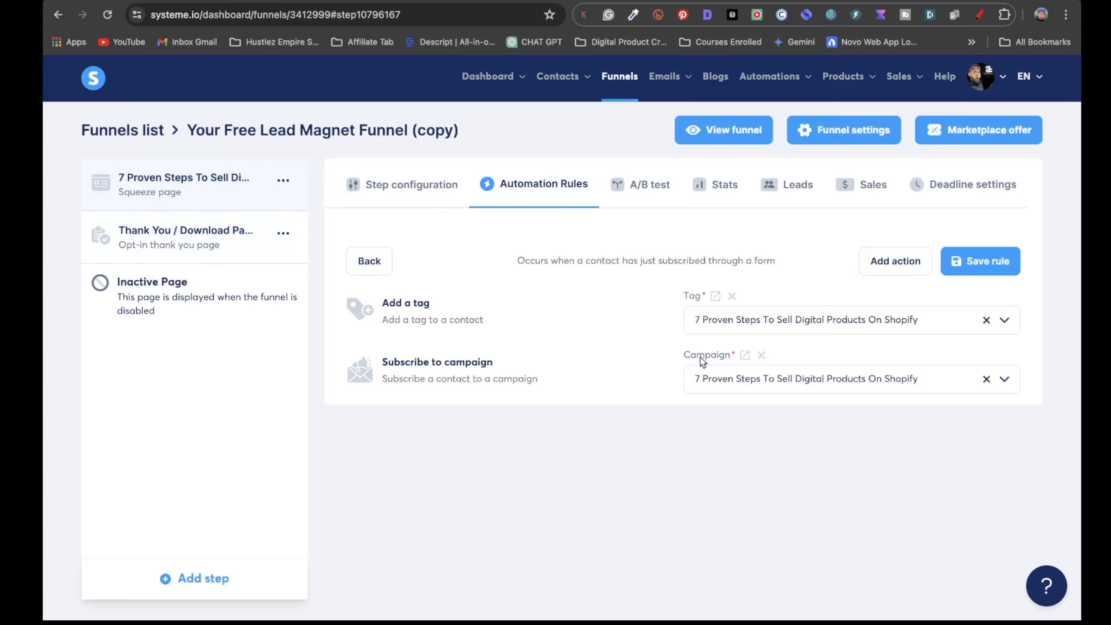
pyautogui.click(168, 179)
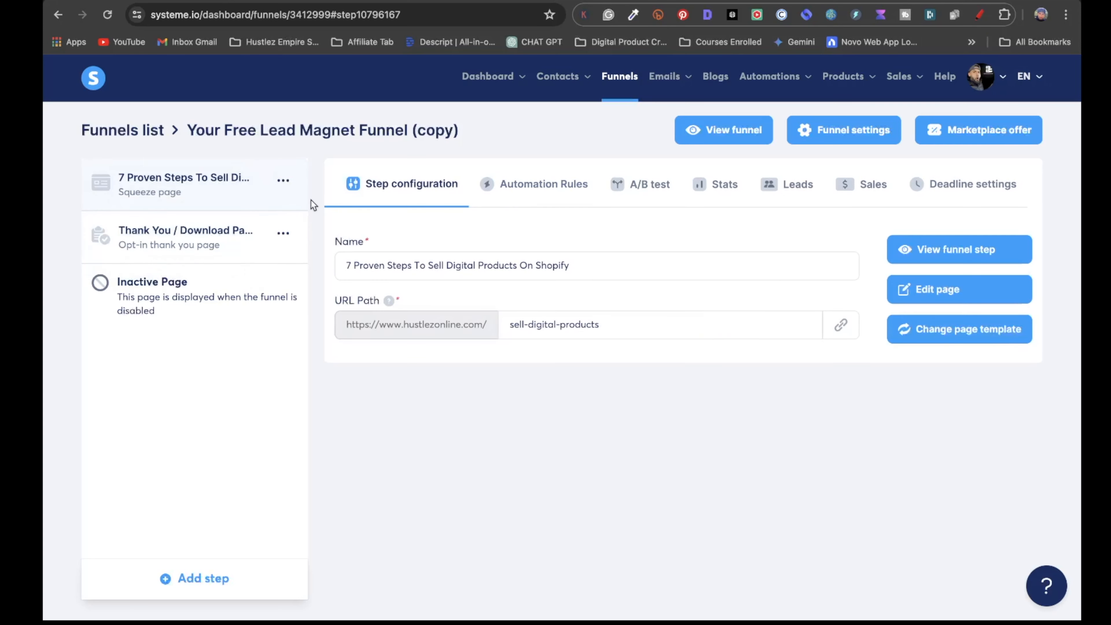
pyautogui.click(843, 332)
pyautogui.press('super+t')
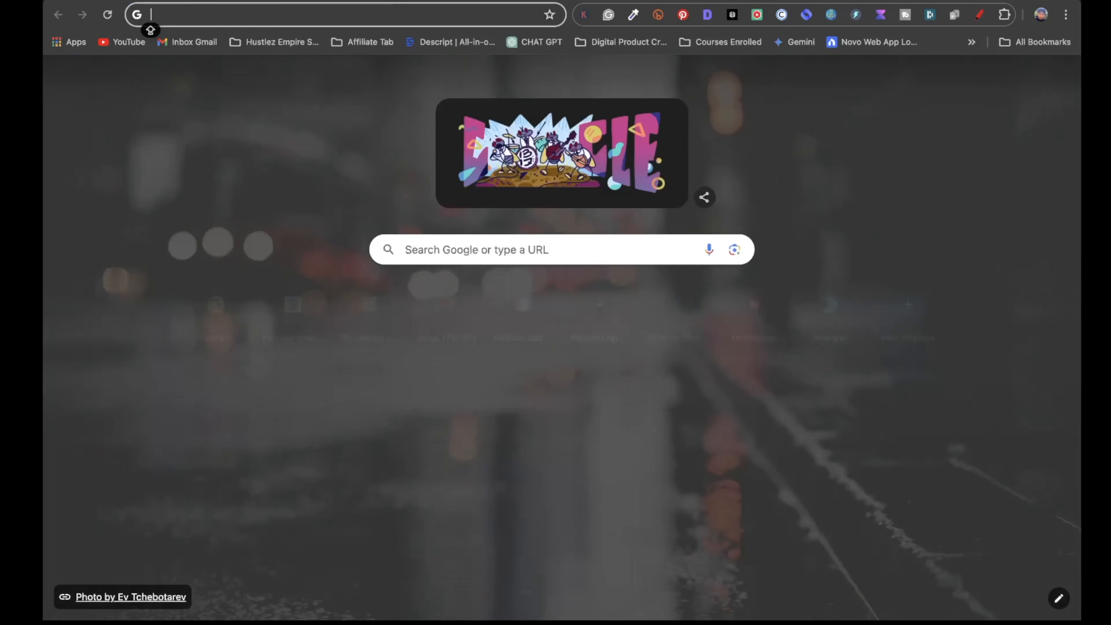
pyautogui.press('super+v')
pyautogui.press('Return')
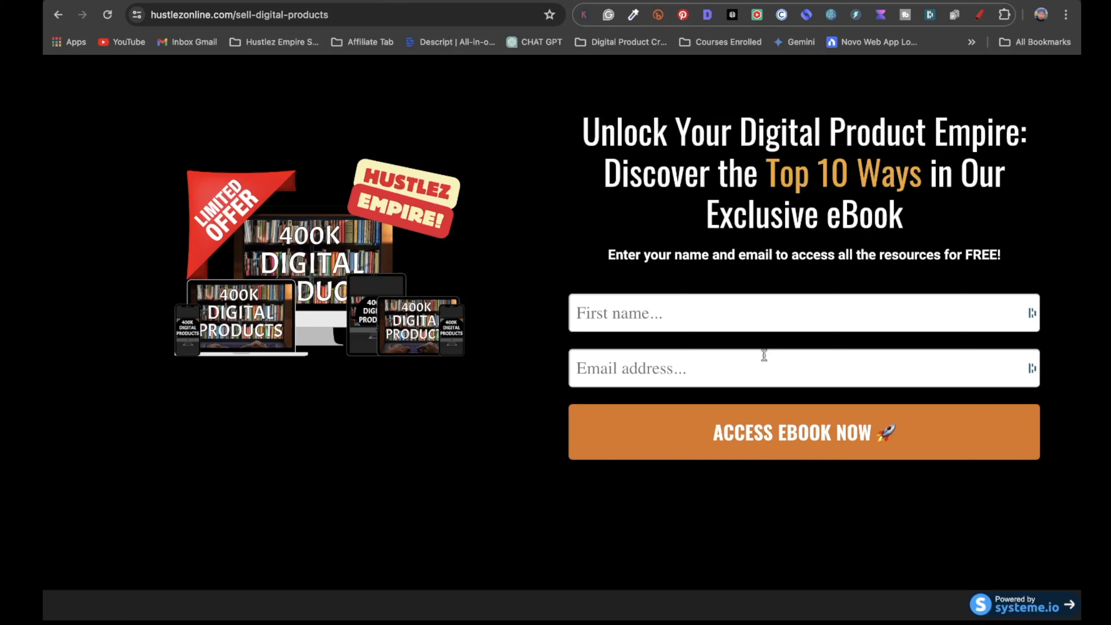
# Step: Submit the opt-in form on the live squeeze page with the subscriber's first name and email address
pyautogui.click(705, 310)
pyautogui.write('Melvin')
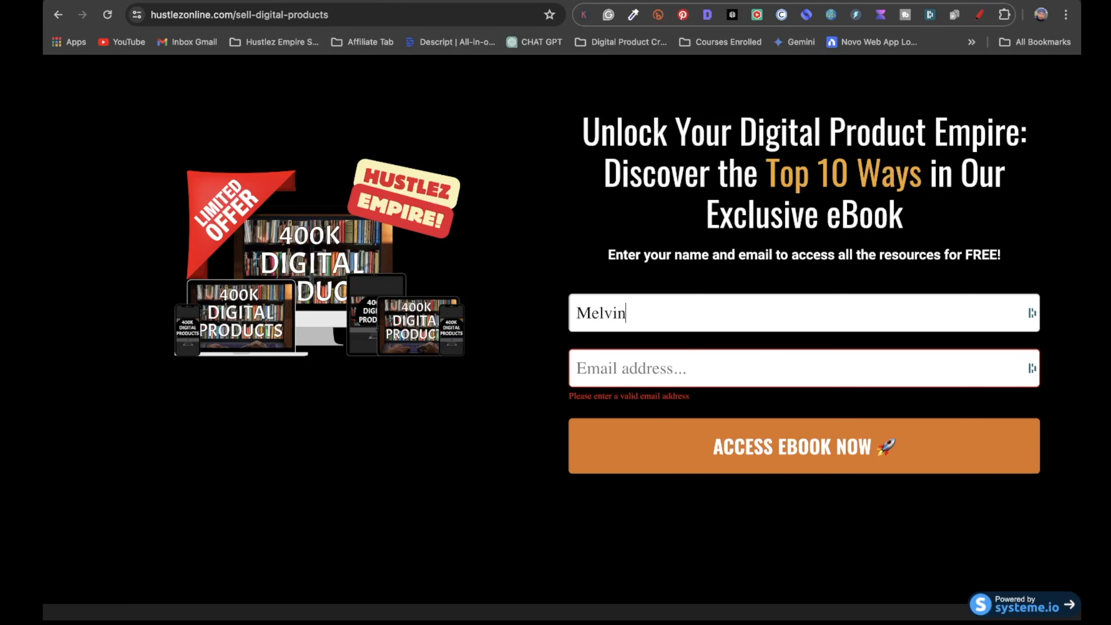
pyautogui.click(645, 360)
pyautogui.press('super+v')
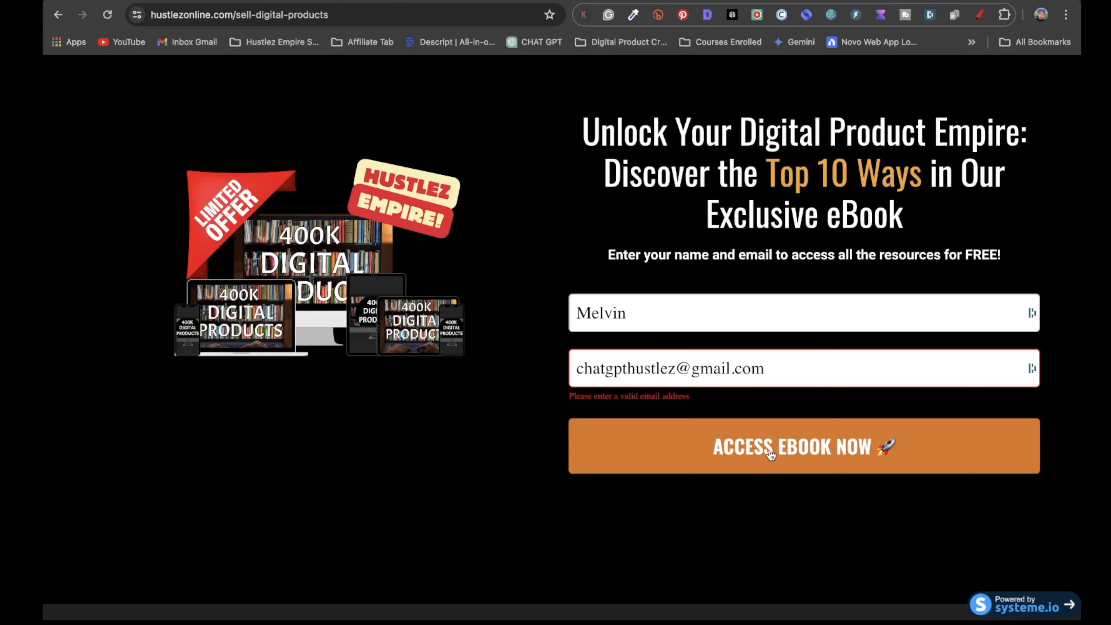
pyautogui.click(779, 455)
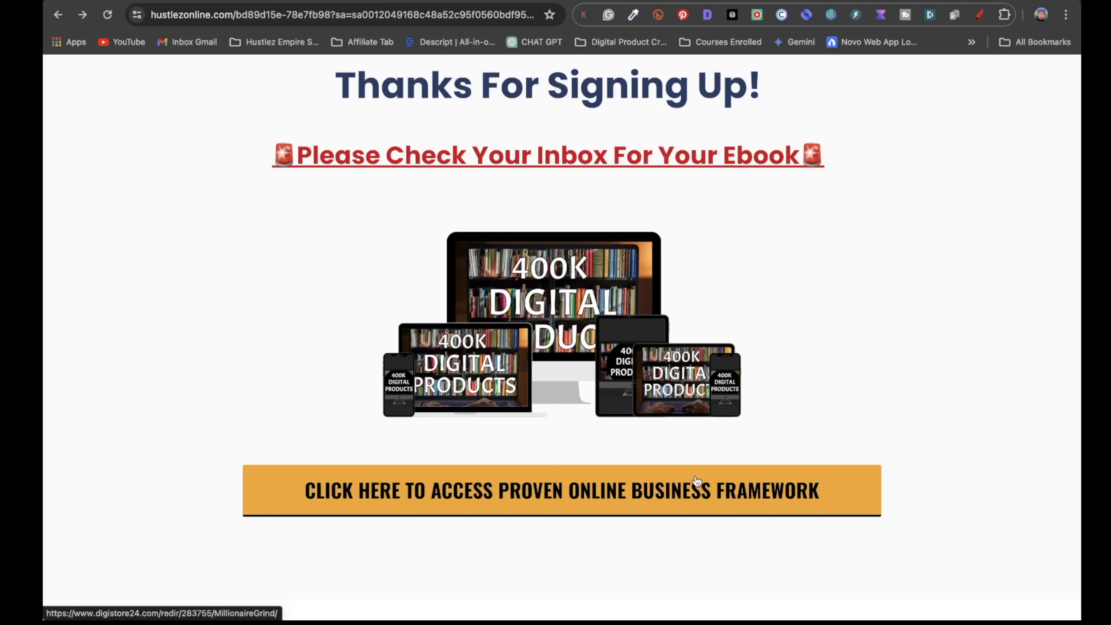
# Step: Test the thank-you page's link to the proven online business framework, and return to the funnel's squeeze page settings
pyautogui.click(683, 485)
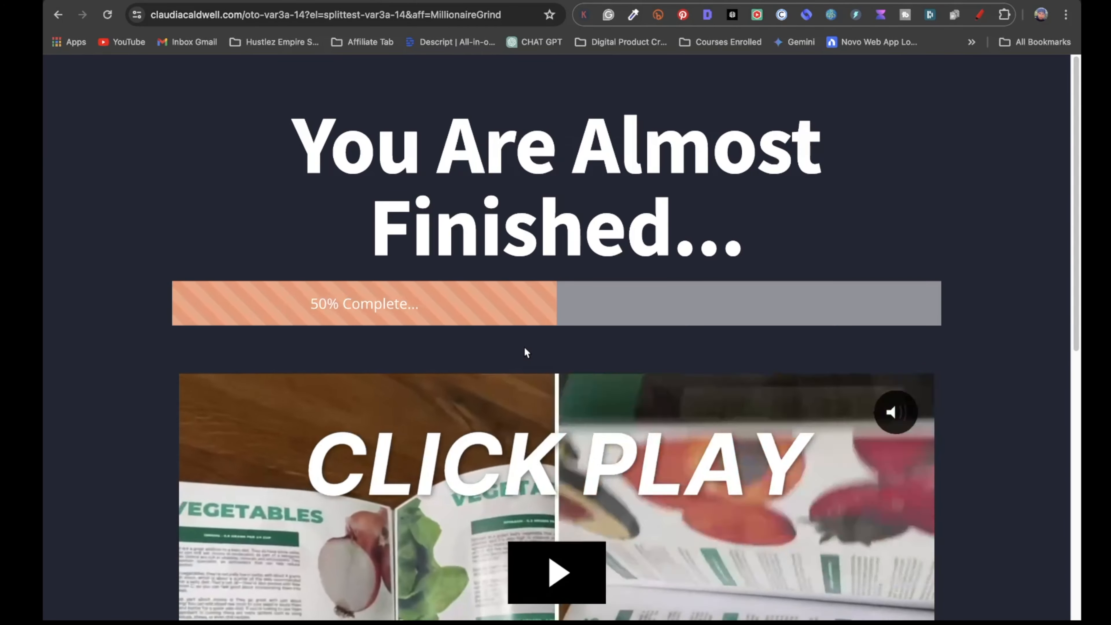
pyautogui.click(58, 14)
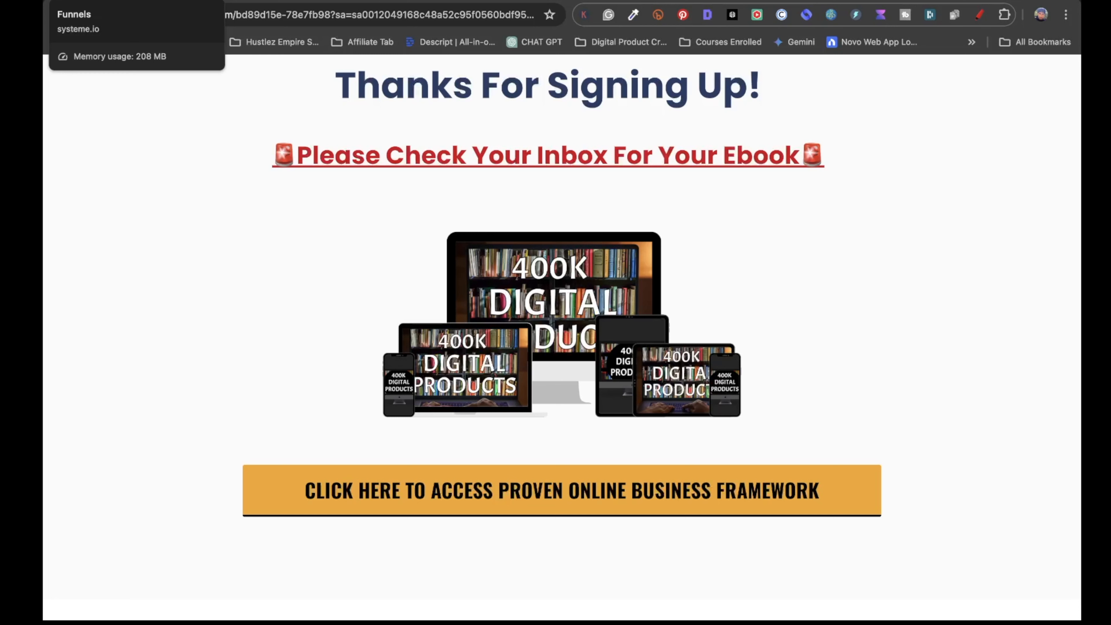
pyautogui.click(97, 1)
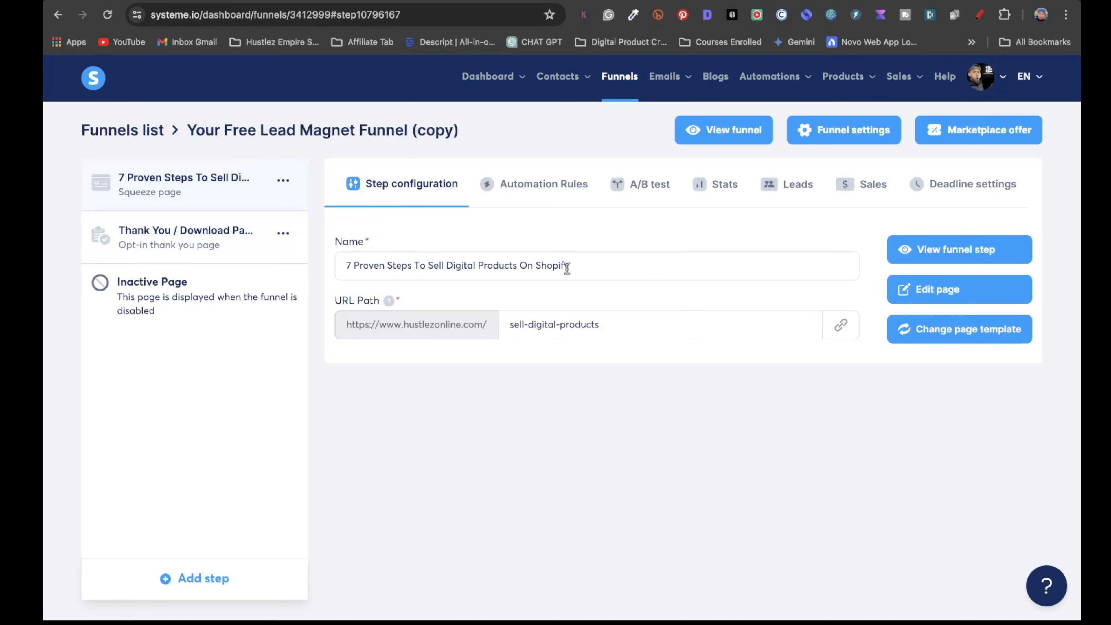
# Step: Copy the squeeze page's URL and switch to Beacons to examine the existing links in the link-in-bio preview
pyautogui.click(841, 325)
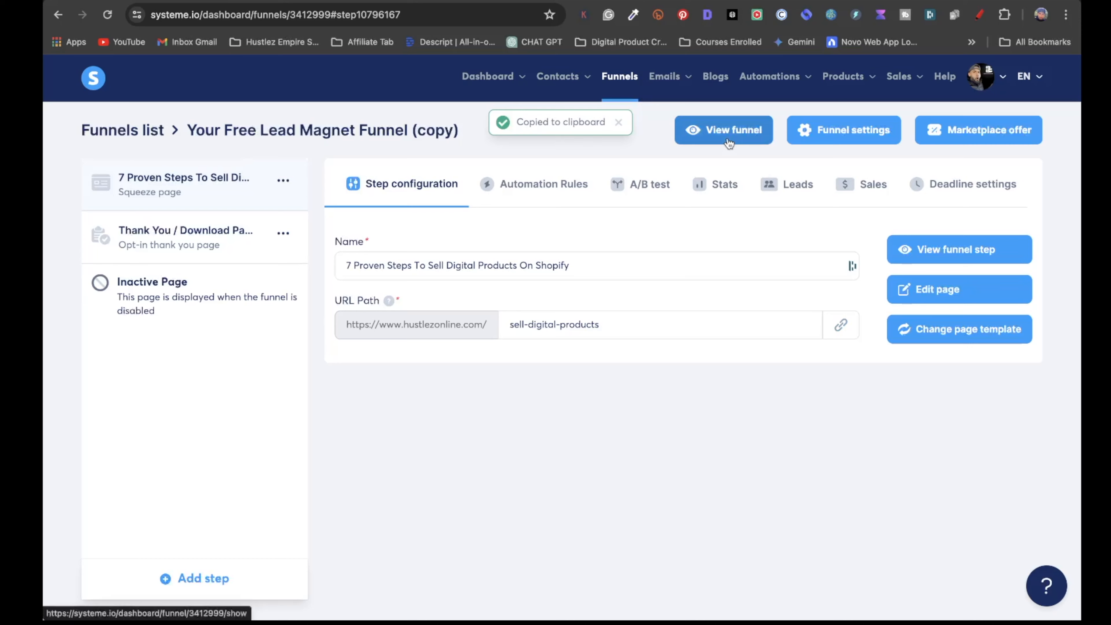
pyautogui.click(301, 1)
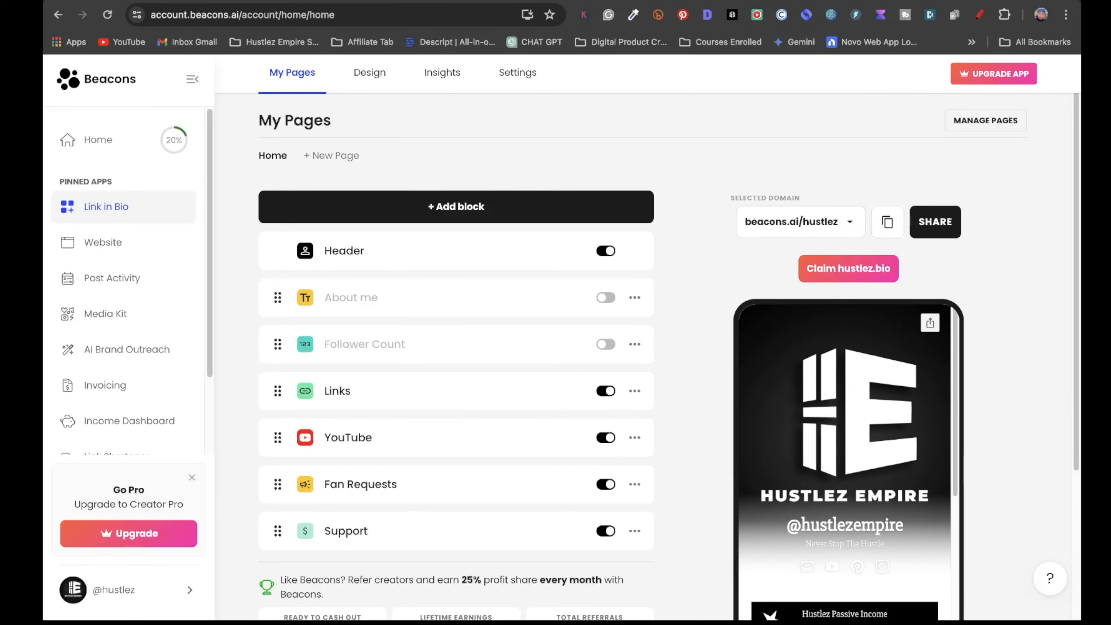
pyautogui.scroll(-3, 925, 339)
pyautogui.scroll(-1, 937, 349)
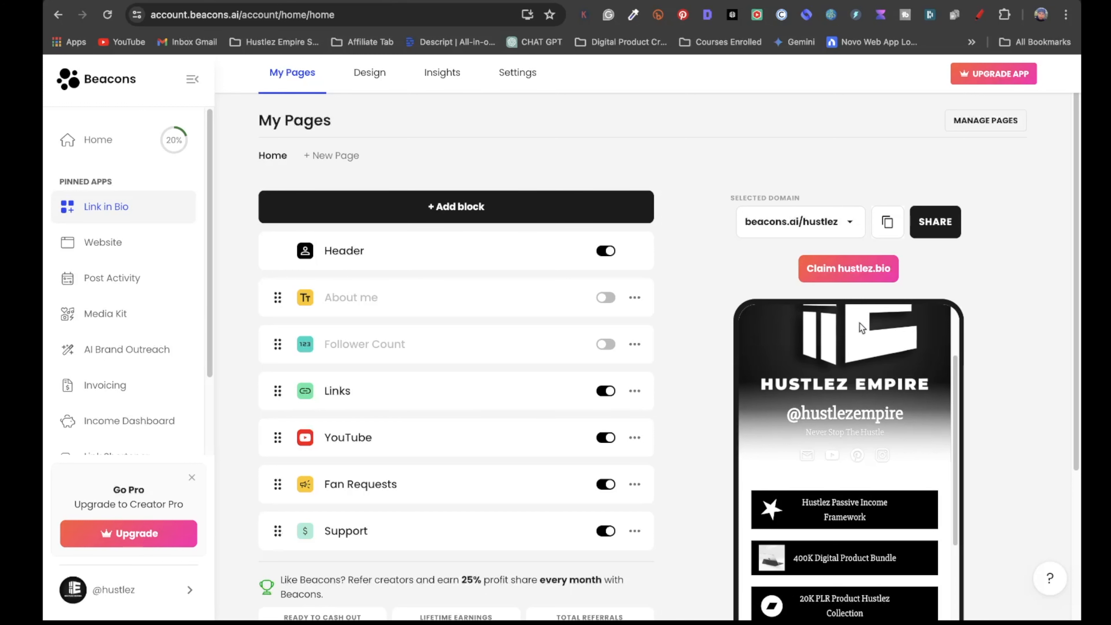
pyautogui.scroll(-3, 863, 443)
pyautogui.scroll(-2, 860, 440)
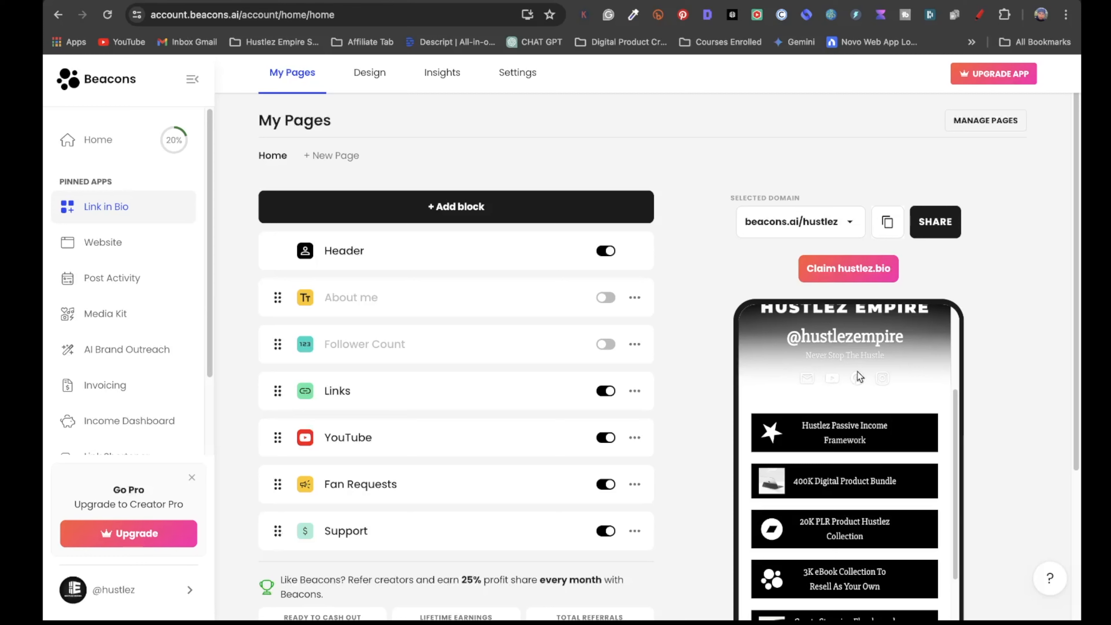
# Step: Review the header's social icon settings, then open the link-in-bio page's Links block for editing
pyautogui.click(821, 372)
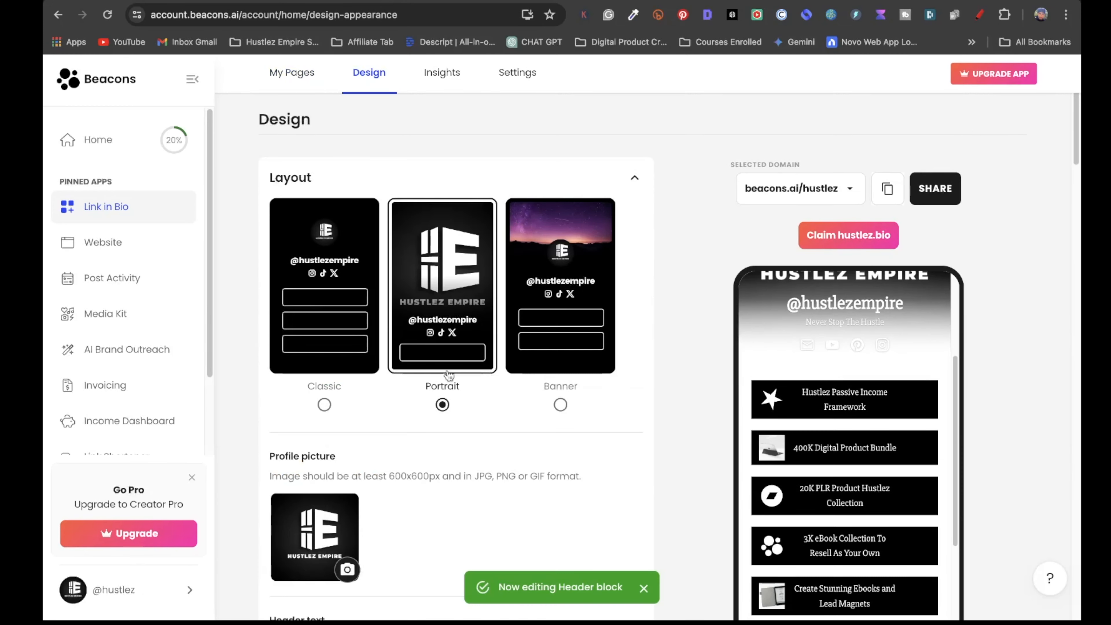
pyautogui.scroll(-6, 455, 433)
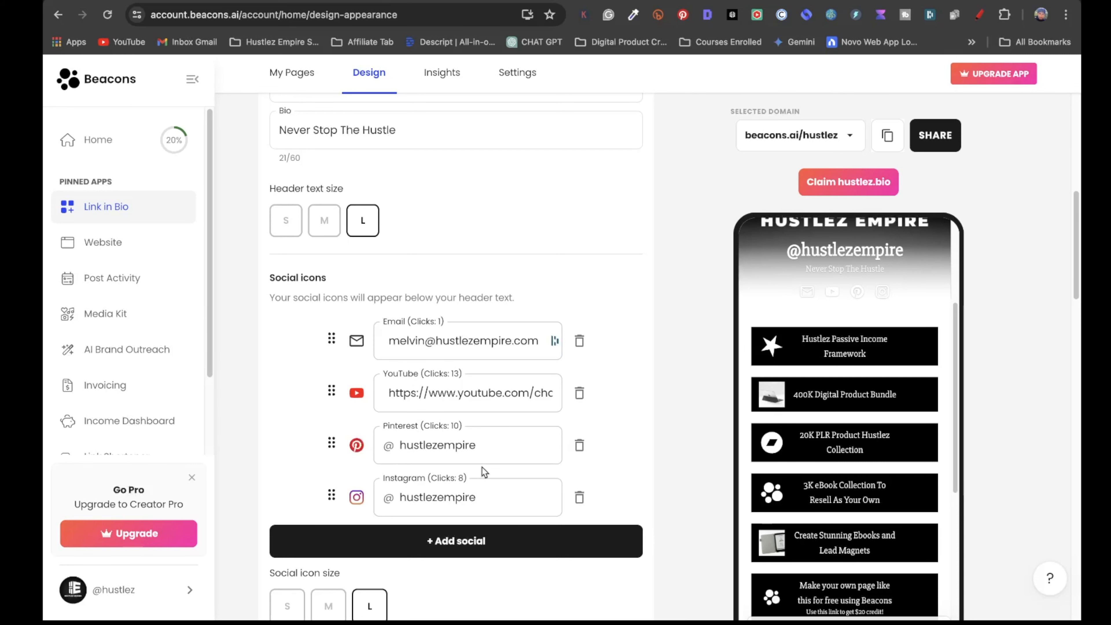
pyautogui.click(847, 360)
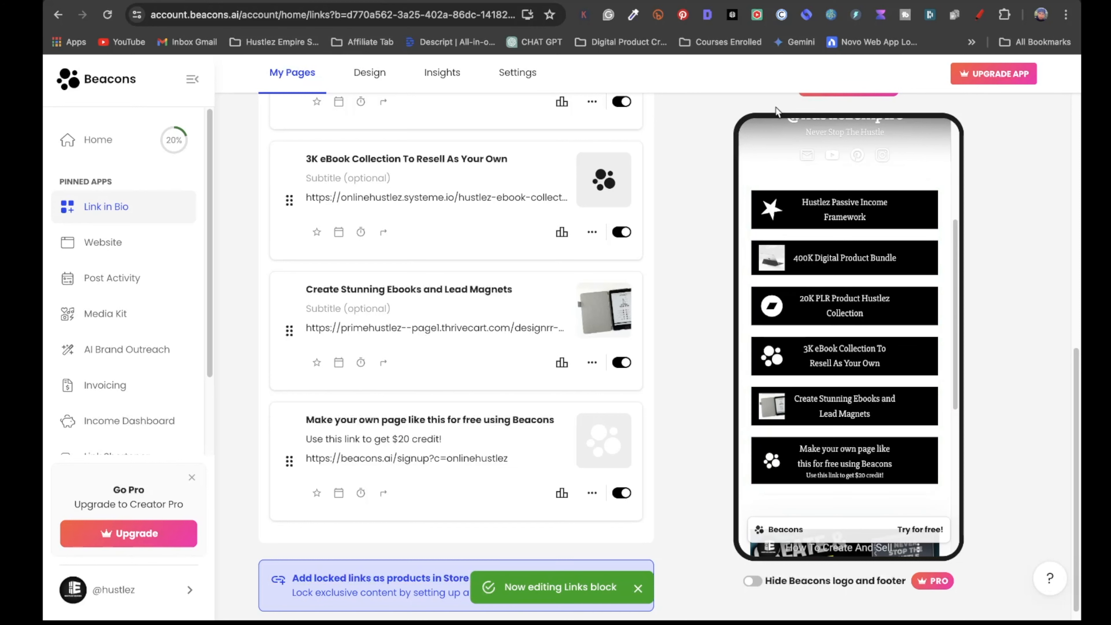
pyautogui.click(850, 206)
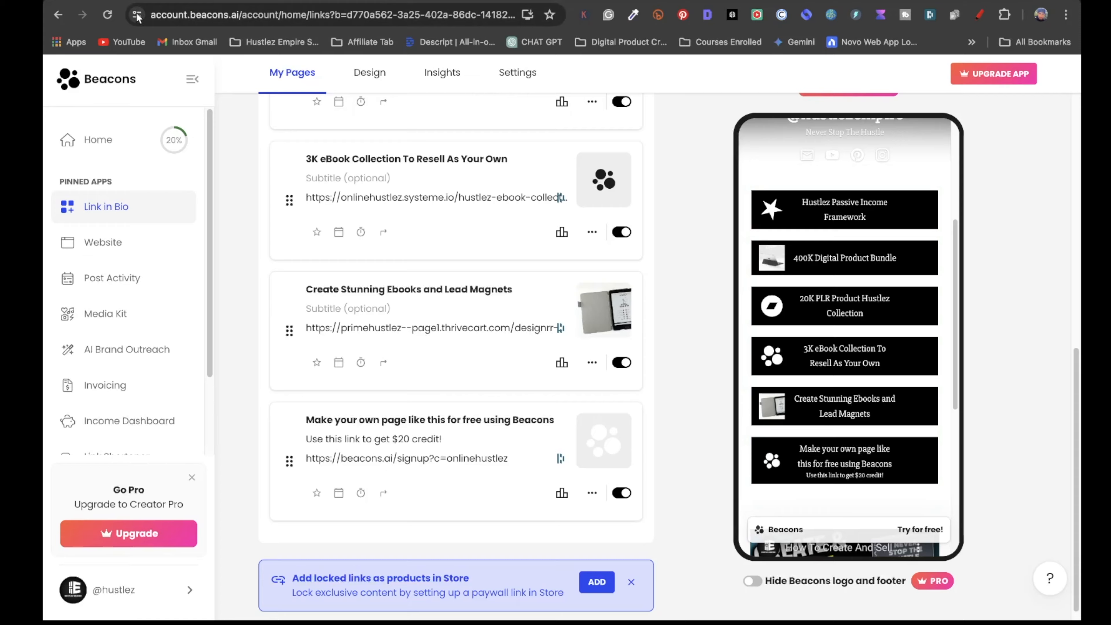
# Step: Copy the squeeze page's URL from systeme.io and add it as a new link in the Beacons Links block
pyautogui.click(168, 1)
pyautogui.click(839, 324)
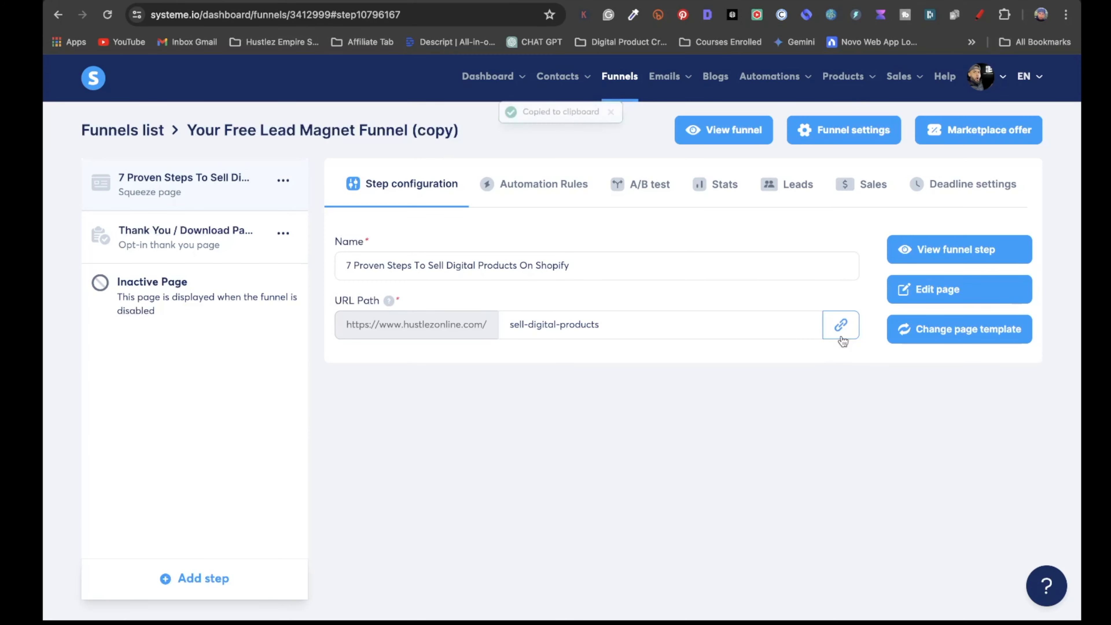
pyautogui.click(543, 0)
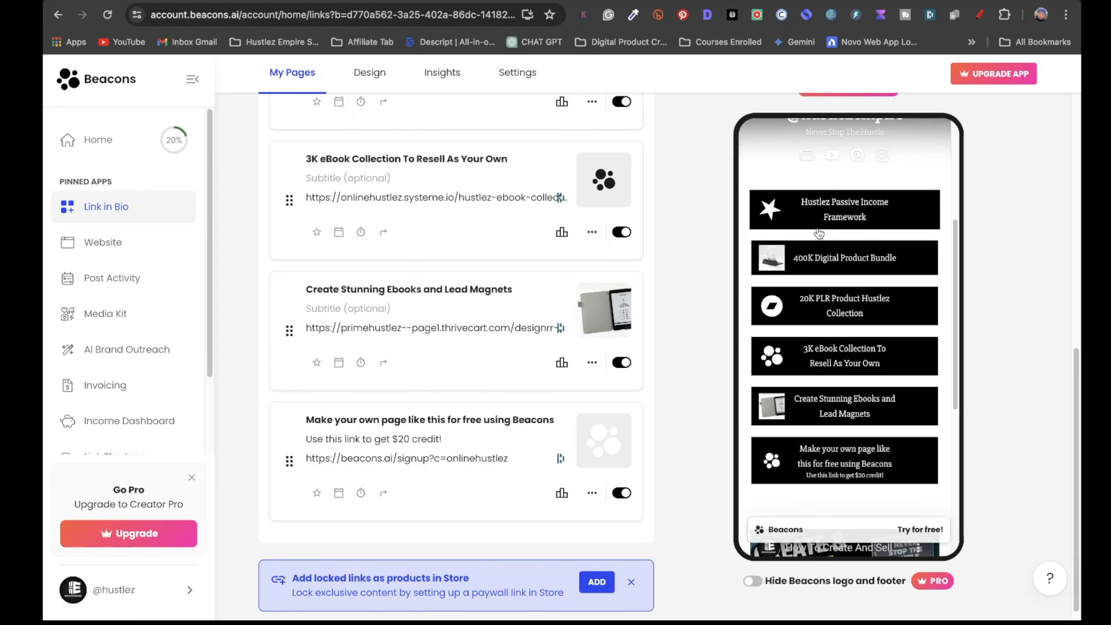
pyautogui.scroll(10, 610, 265)
pyautogui.click(470, 171)
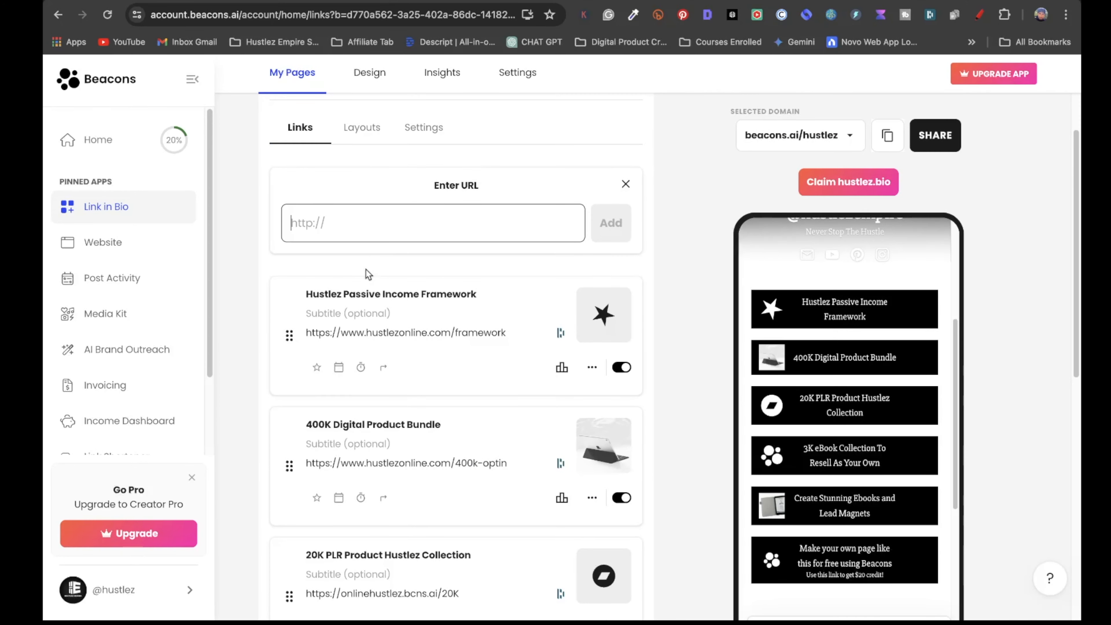
pyautogui.hotkey('ctrl', 'v')
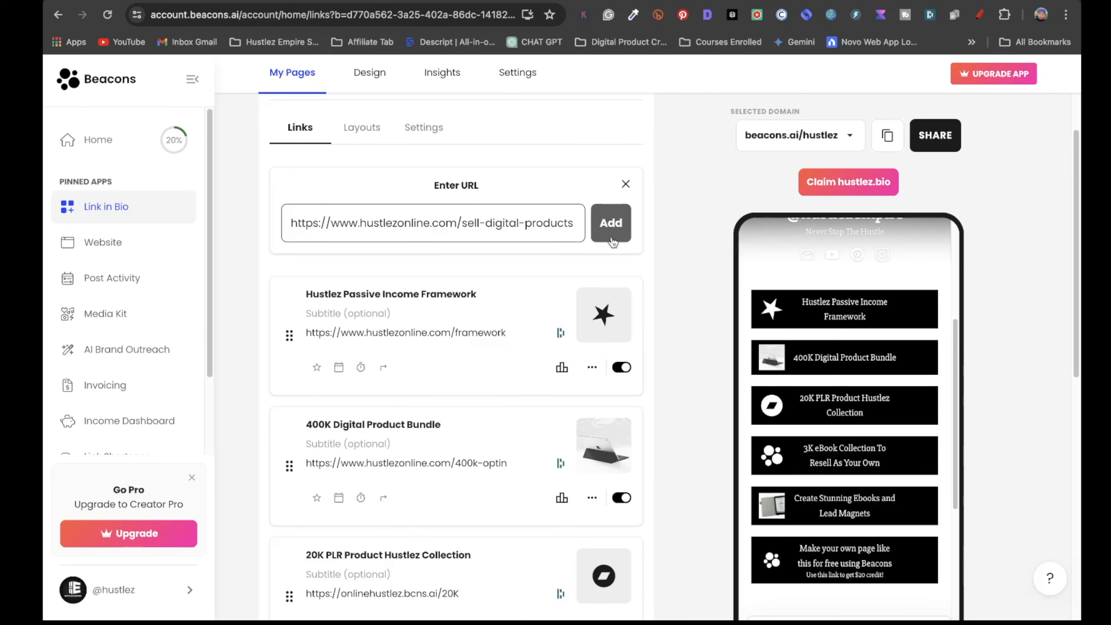
pyautogui.click(611, 224)
# Step: Title the newly added link "7 Ways To Sell Digital Products"
pyautogui.moveTo(390, 216); pyautogui.dragTo(306, 218)
pyautogui.press('BackSpace')
pyautogui.press('capslock')
pyautogui.write('7  Ways')
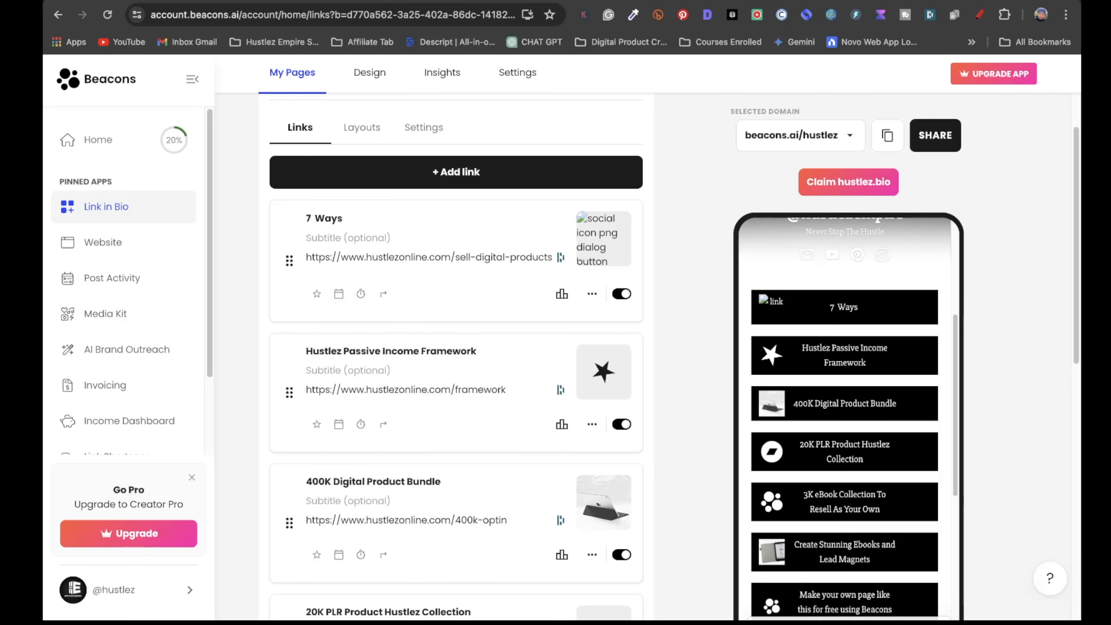
pyautogui.write(' To Sell Digital Products')
# Step: Replace the new link's thumbnail with a stock image of a laptop showing code, searching for "digital products"
pyautogui.click(589, 239)
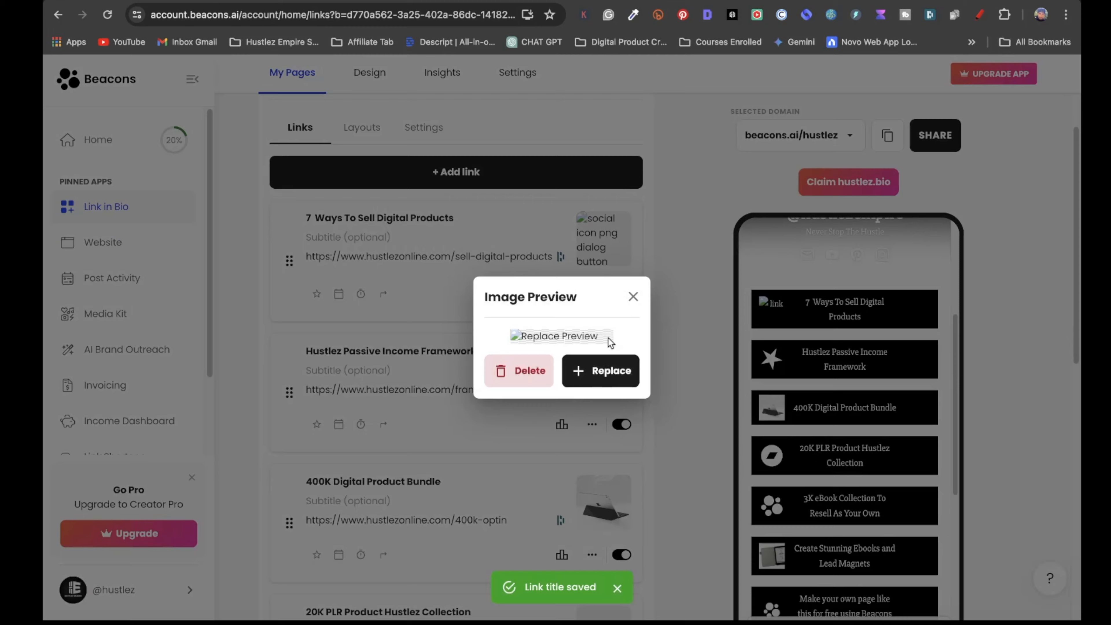
pyautogui.click(615, 372)
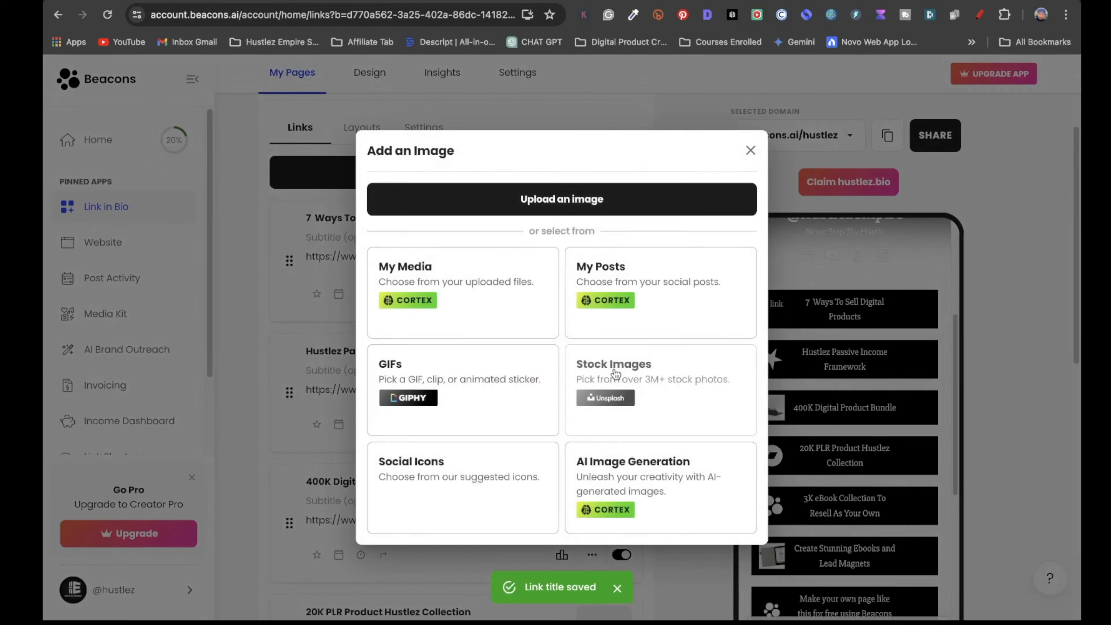
pyautogui.click(658, 391)
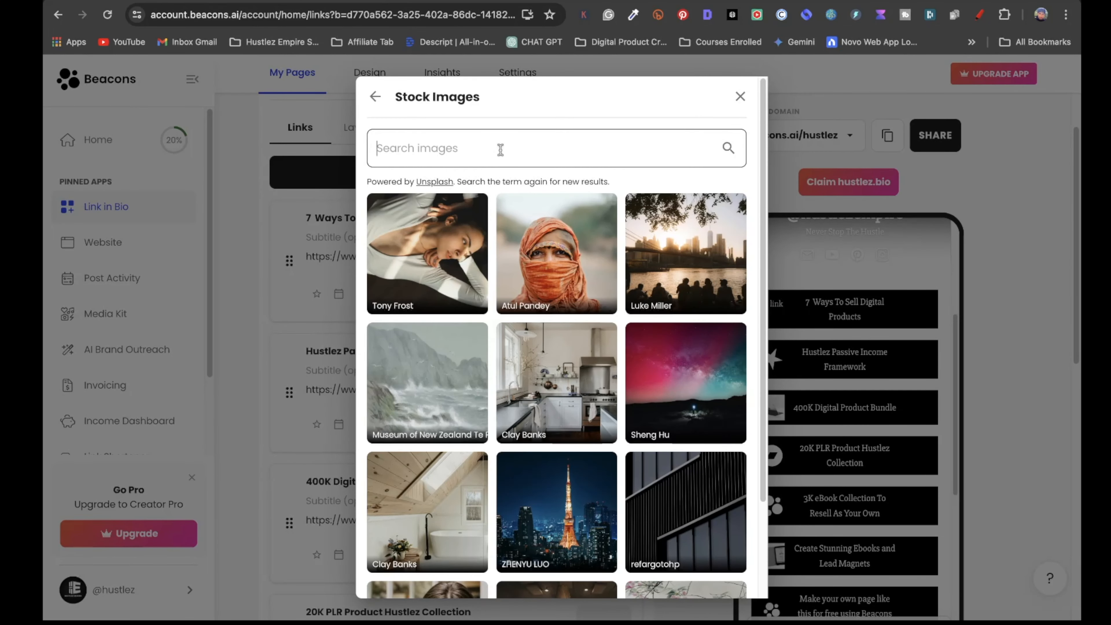
pyautogui.write('digital products')
pyautogui.click(672, 477)
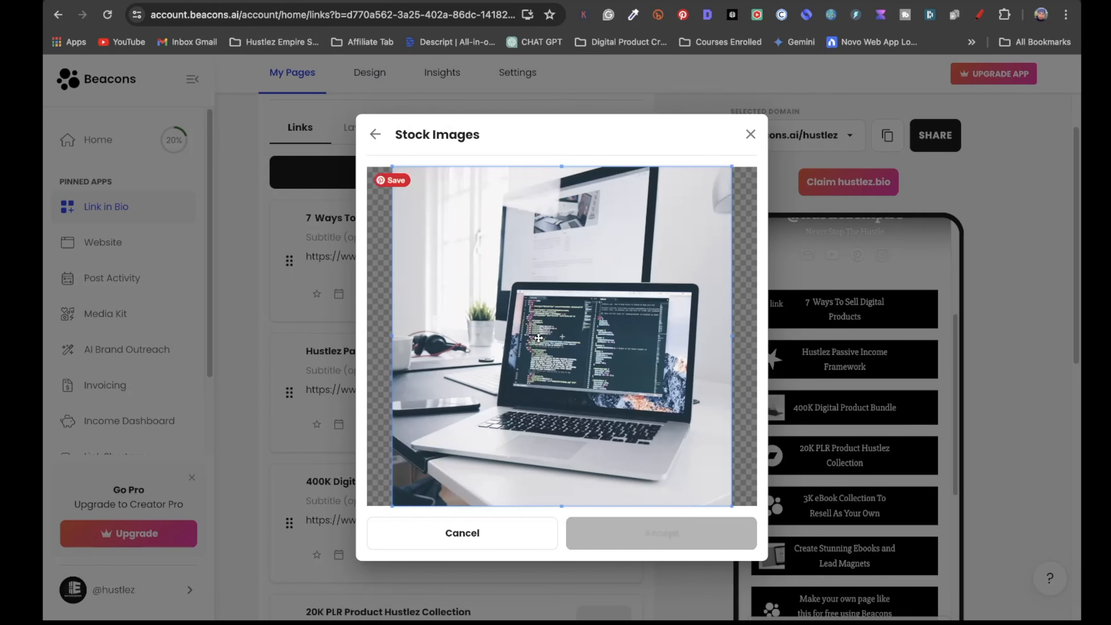
pyautogui.click(665, 533)
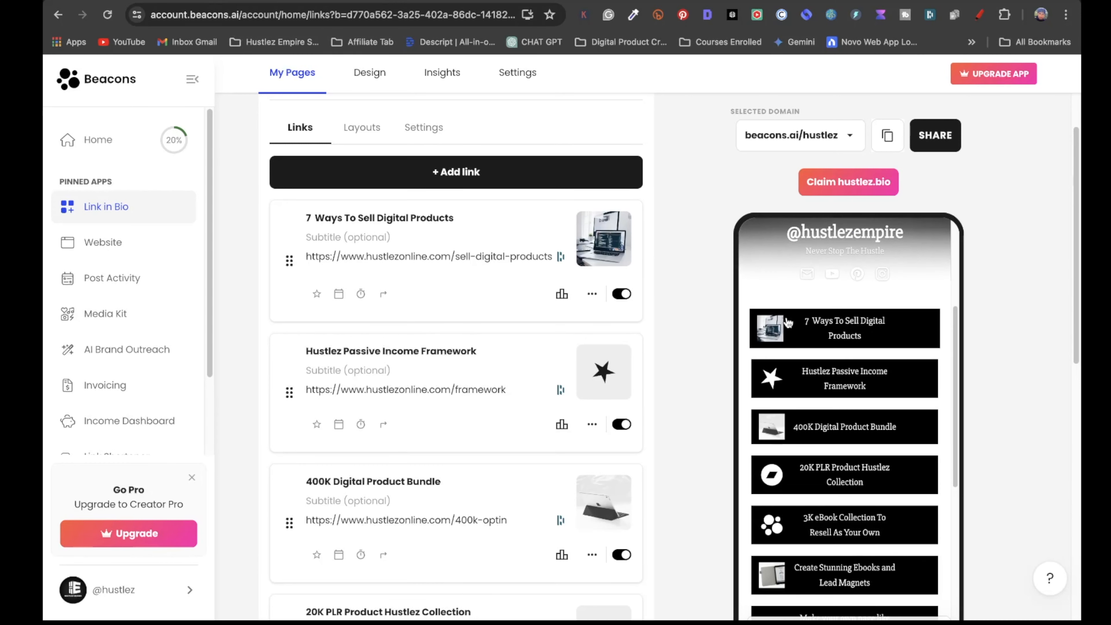
# Step: Copy the Beacons page's link, open the live page in a new browser tab, and test the "7 Ways To Sell Digital Products" link
pyautogui.scroll(5, 863, 524)
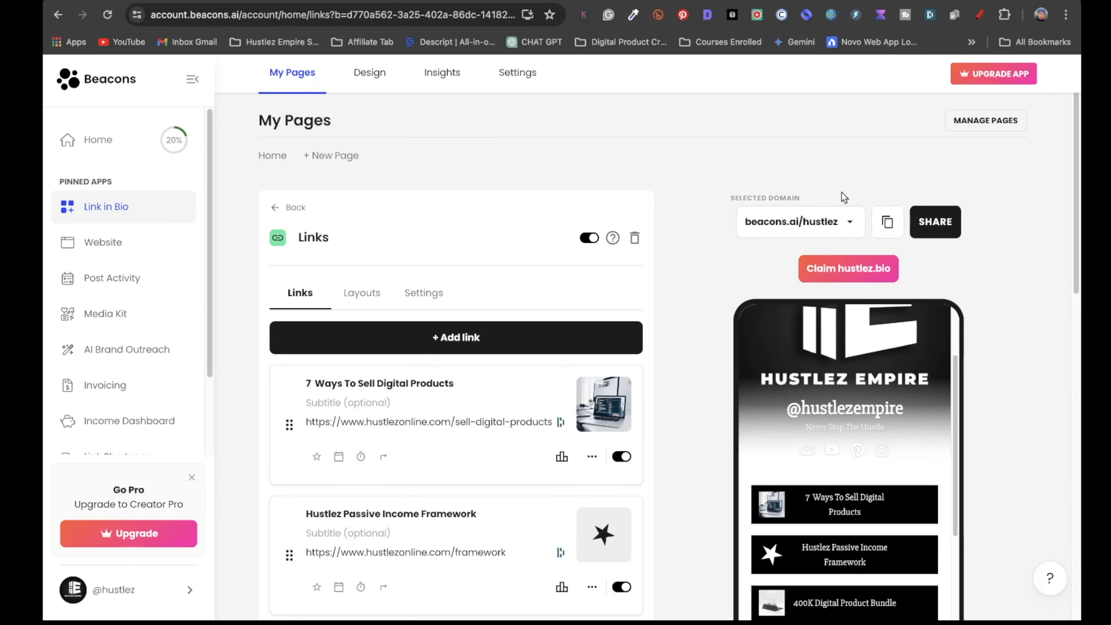
pyautogui.click(887, 222)
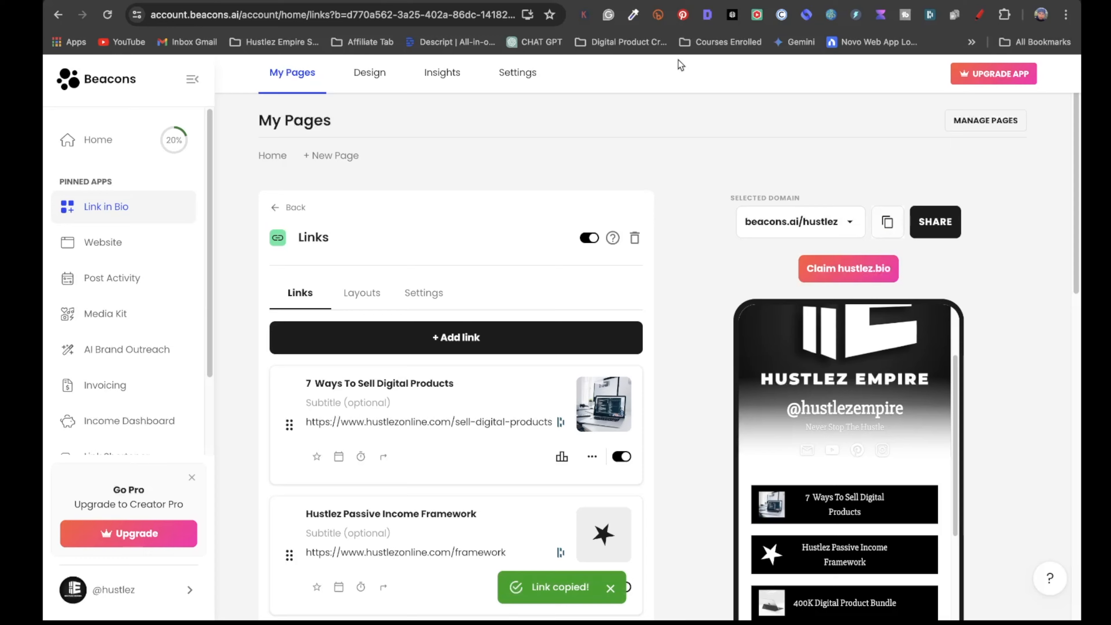
pyautogui.hotkey('ctrl', 't')
pyautogui.hotkey('ctrl', 'v')
pyautogui.press('Return')
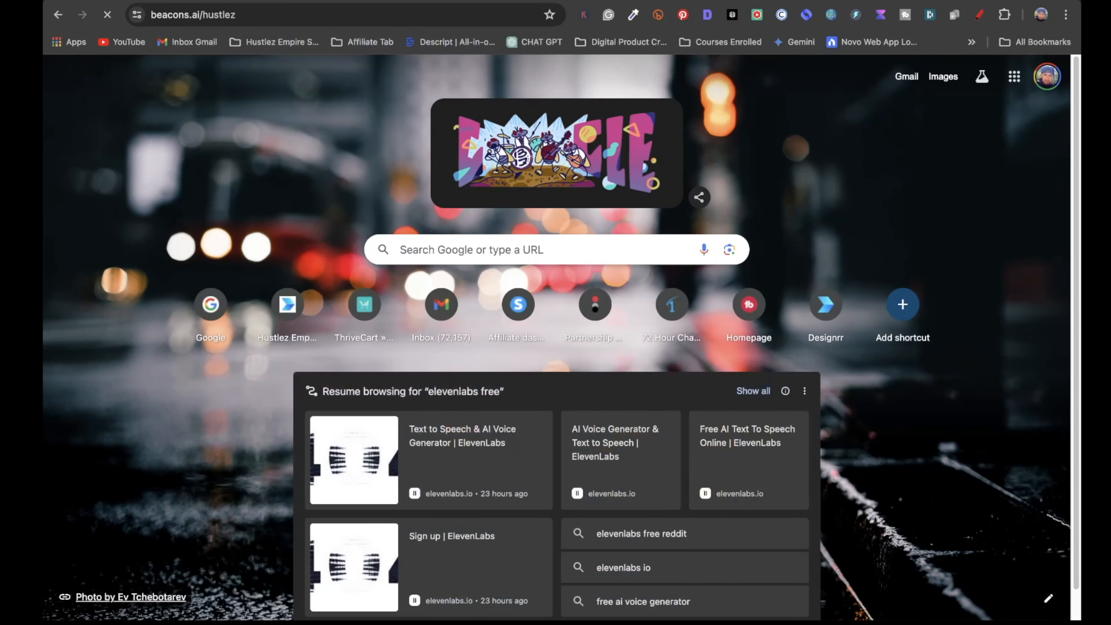
pyautogui.scroll(-4, 471, 378)
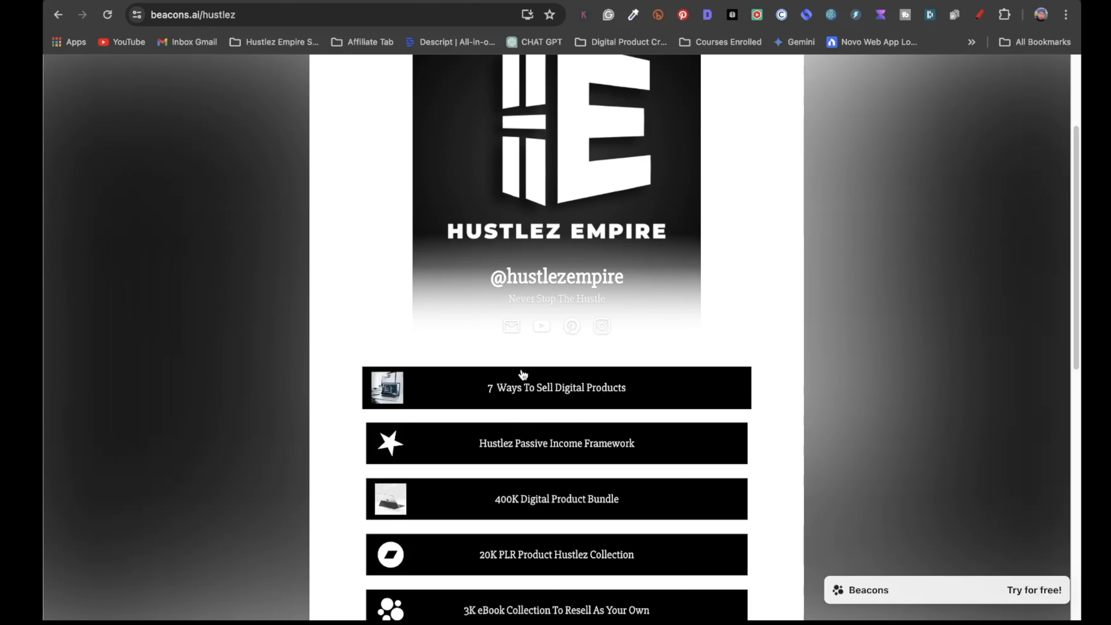
pyautogui.click(548, 388)
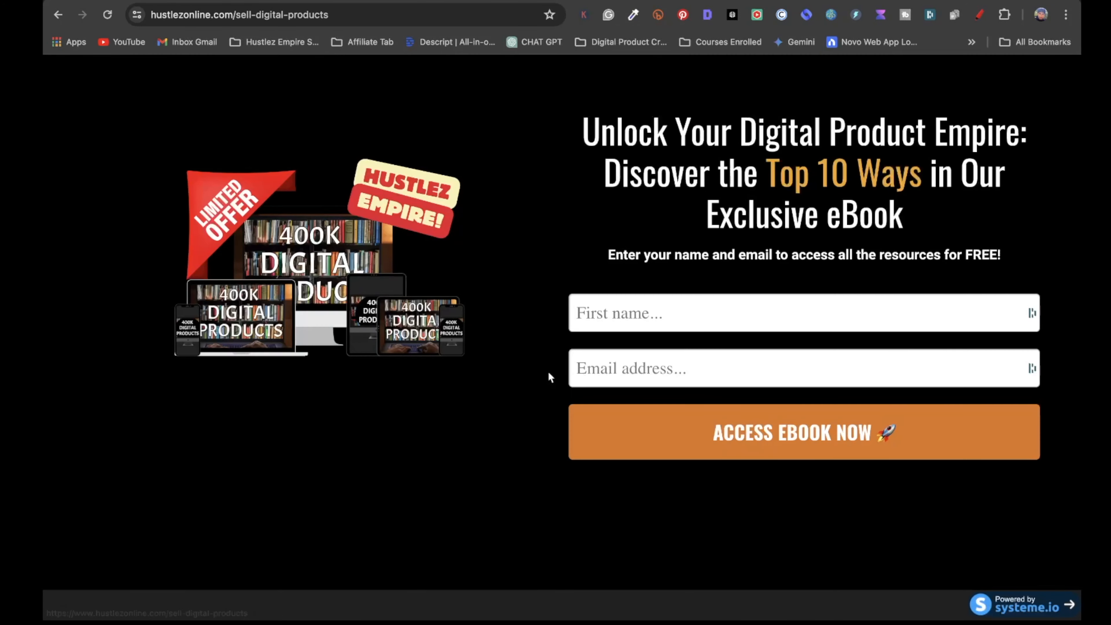